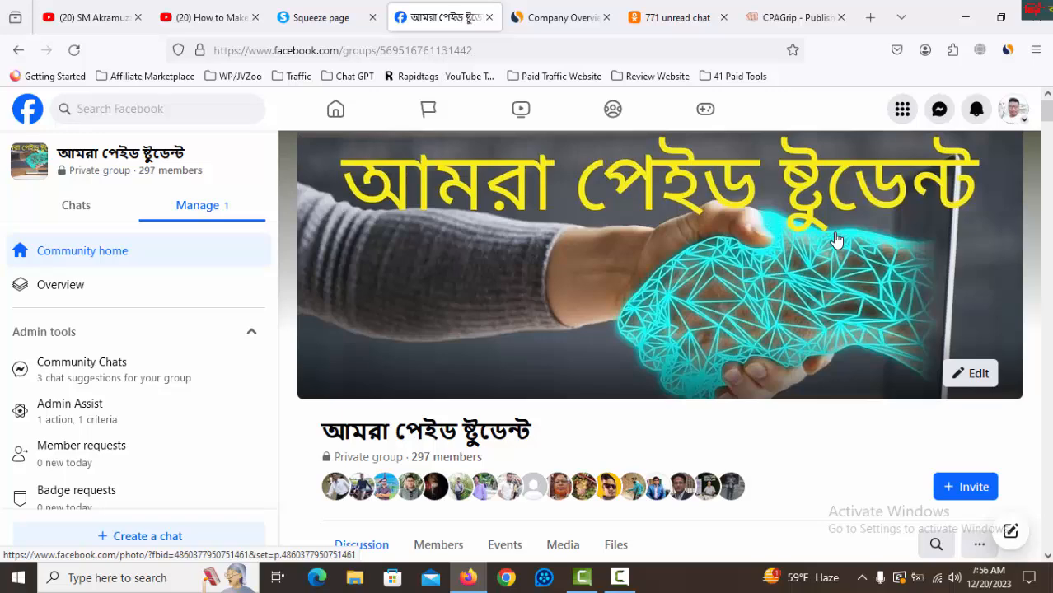
# Look through the members' WarriorPlus affiliate approval posts in the private Facebook group and the student testimonial on the squeeze page.
pyautogui.scroll(-3, 774, 304)
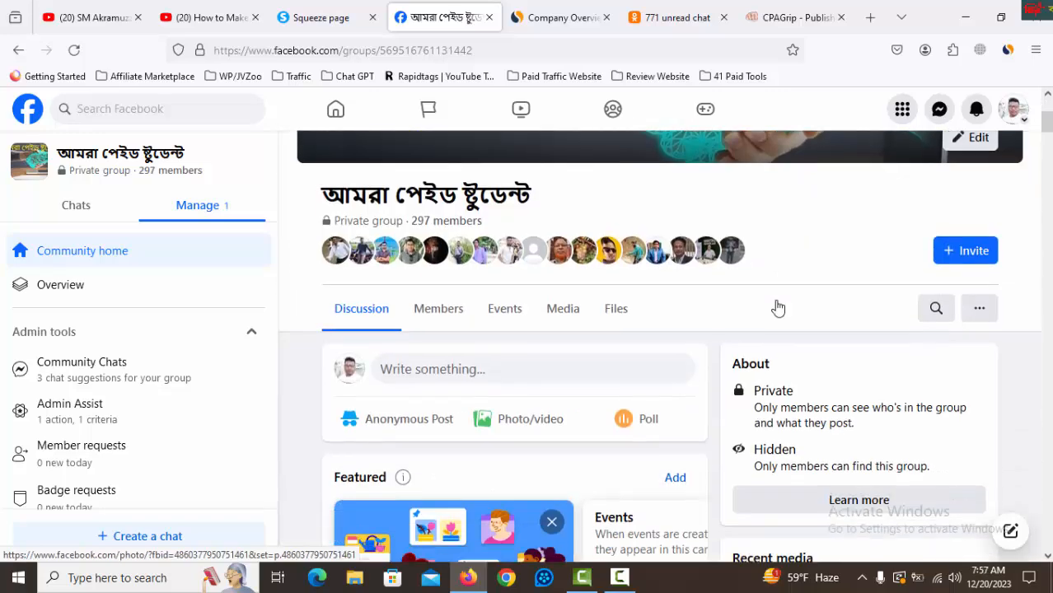
pyautogui.scroll(-3, 697, 334)
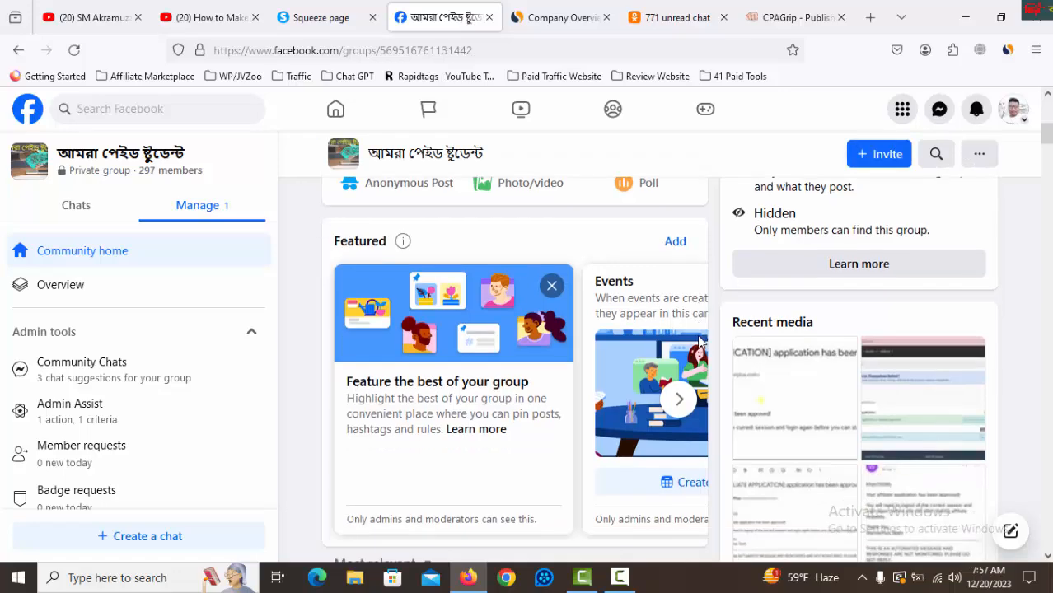
pyautogui.scroll(-10, 699, 340)
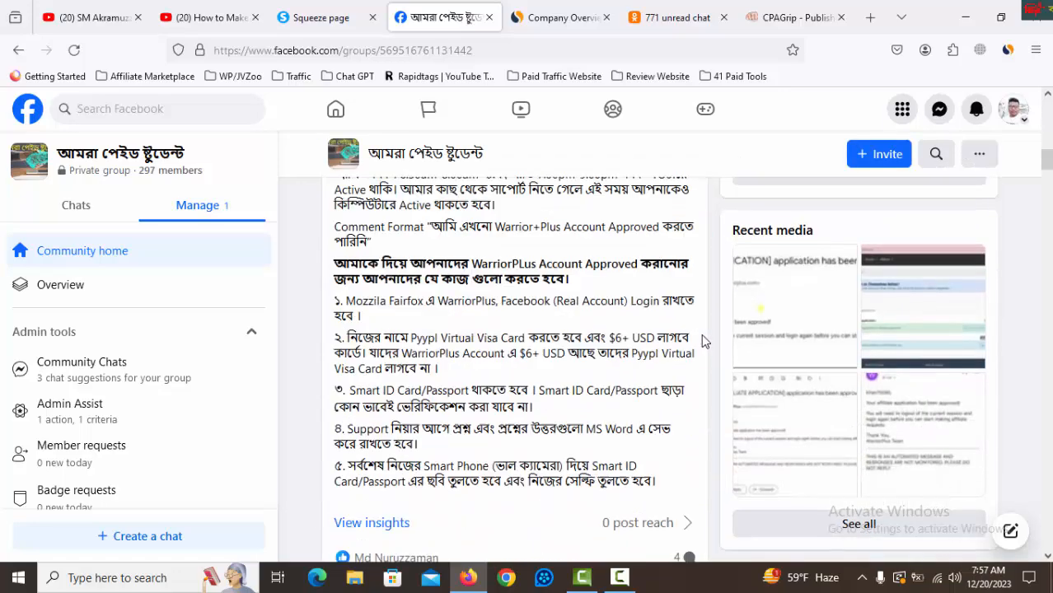
pyautogui.scroll(-10, 702, 334)
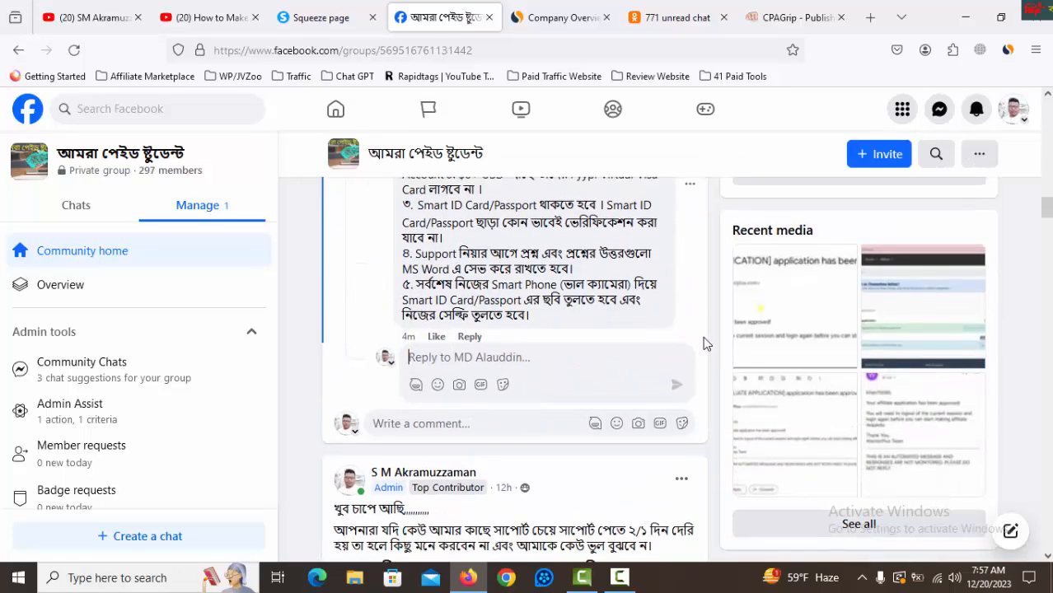
pyautogui.scroll(-8, 705, 343)
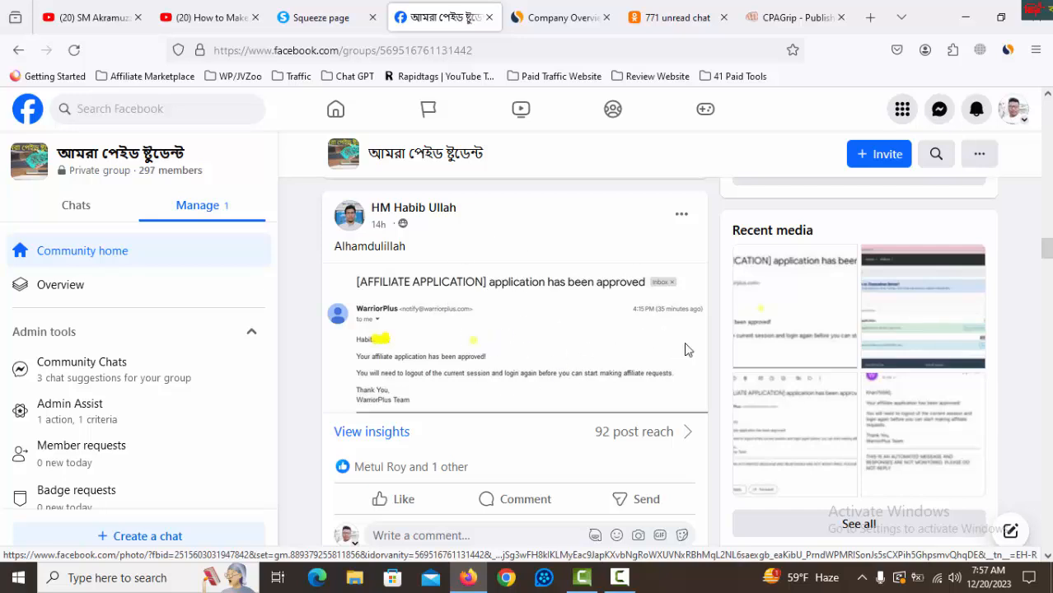
pyautogui.scroll(-10, 688, 349)
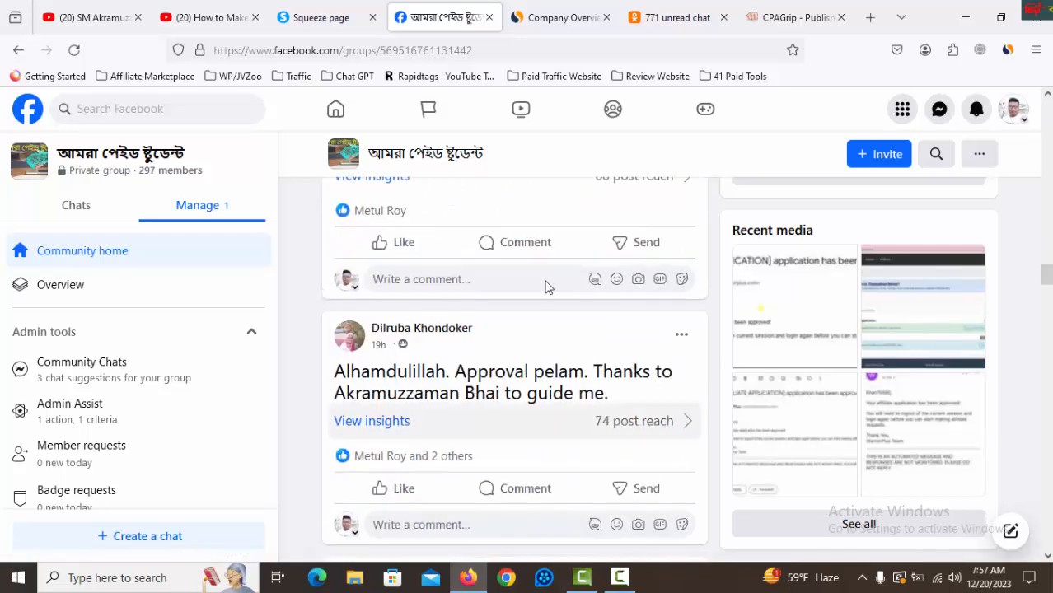
pyautogui.scroll(-8, 650, 367)
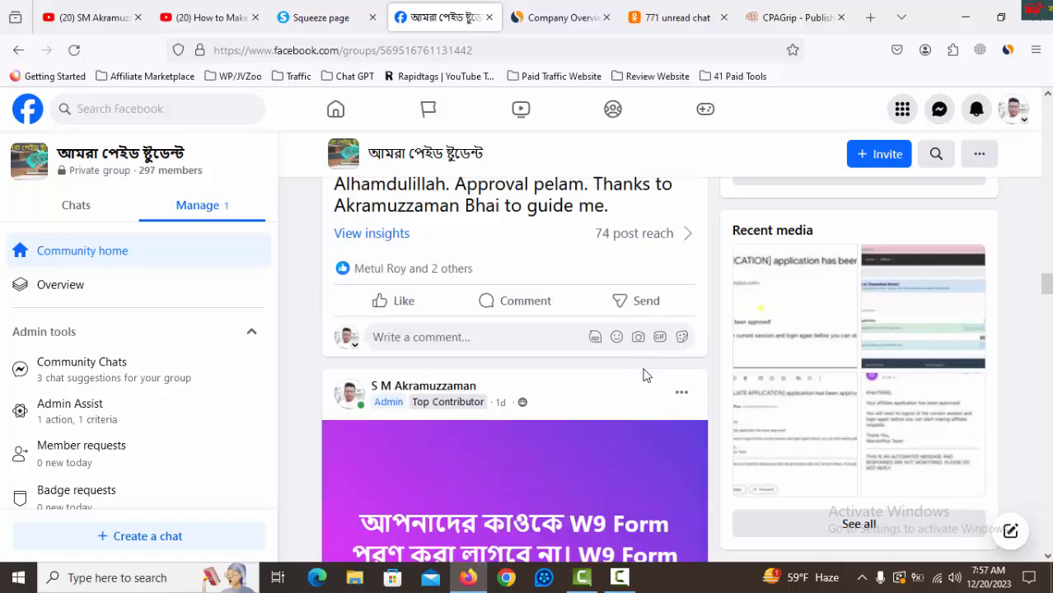
pyautogui.scroll(-2, 659, 371)
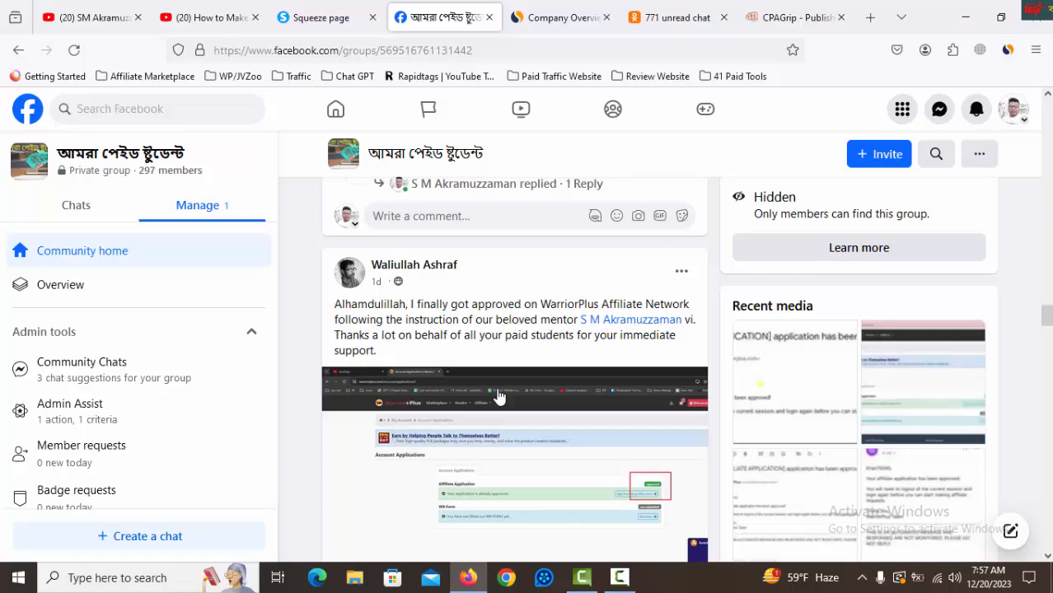
pyautogui.scroll(-5, 609, 387)
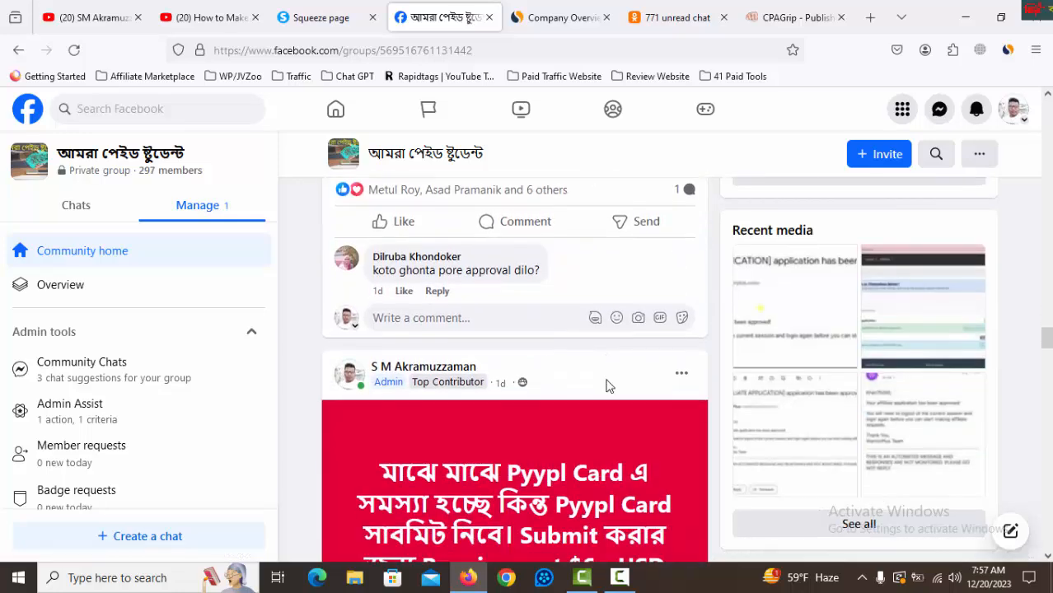
pyautogui.scroll(-8, 607, 386)
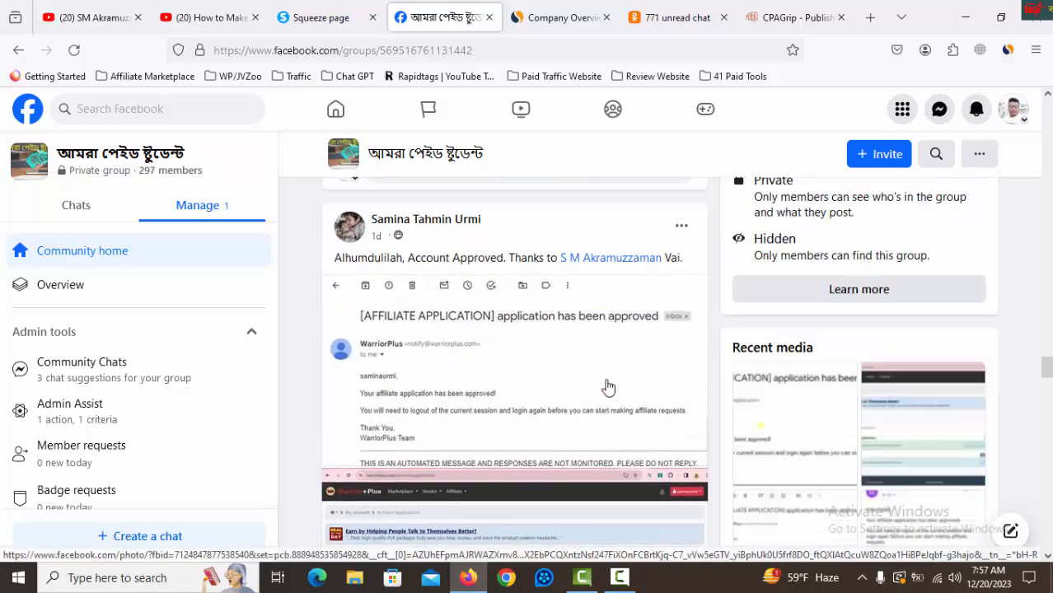
pyautogui.scroll(1, 607, 386)
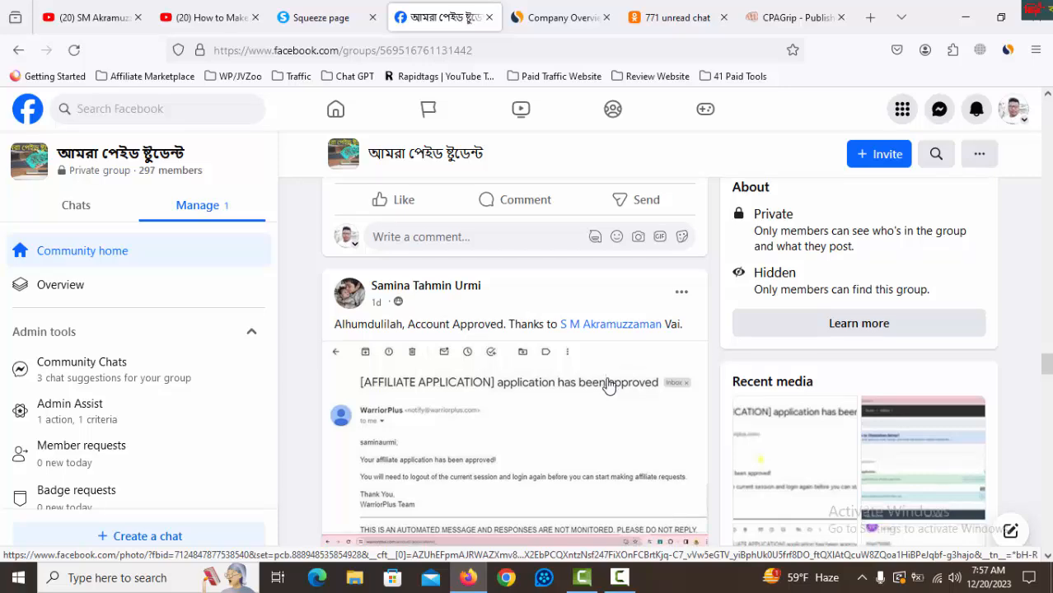
pyautogui.scroll(-7, 607, 386)
pyautogui.scroll(2, 610, 389)
pyautogui.scroll(2, 607, 386)
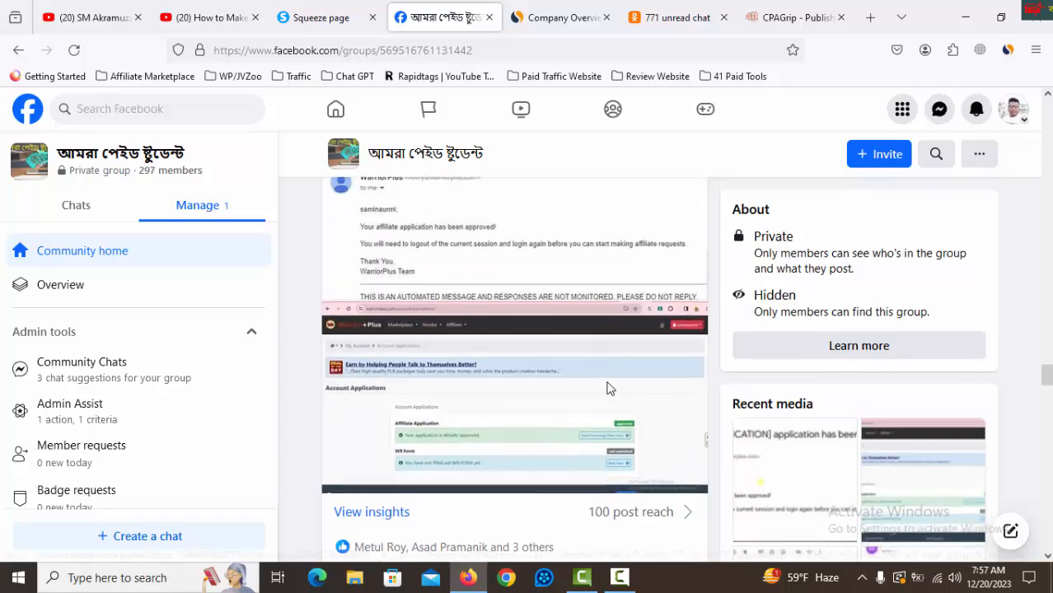
pyautogui.scroll(3, 588, 403)
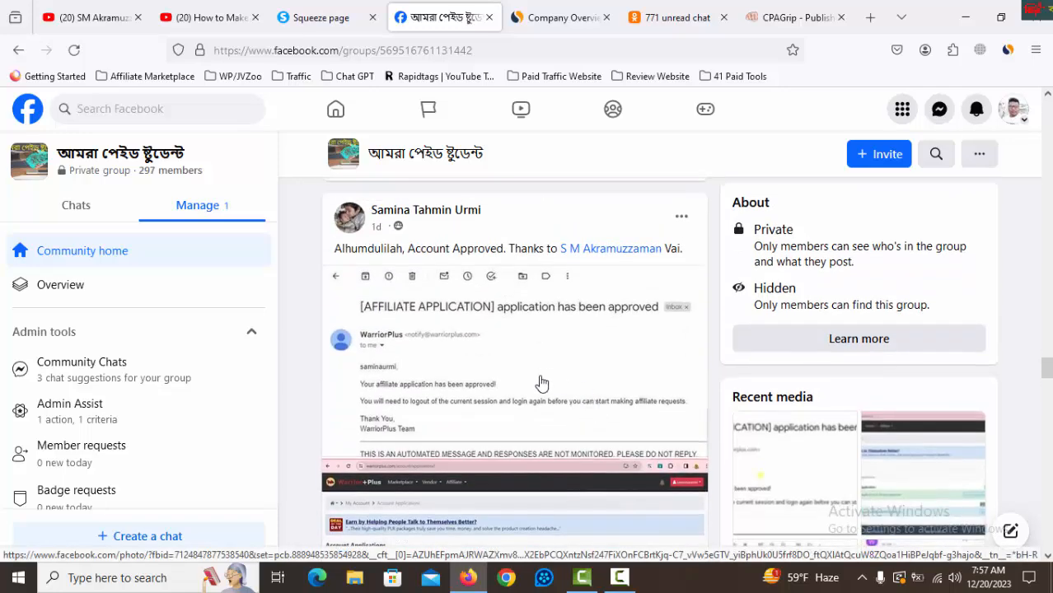
pyautogui.scroll(-9, 540, 381)
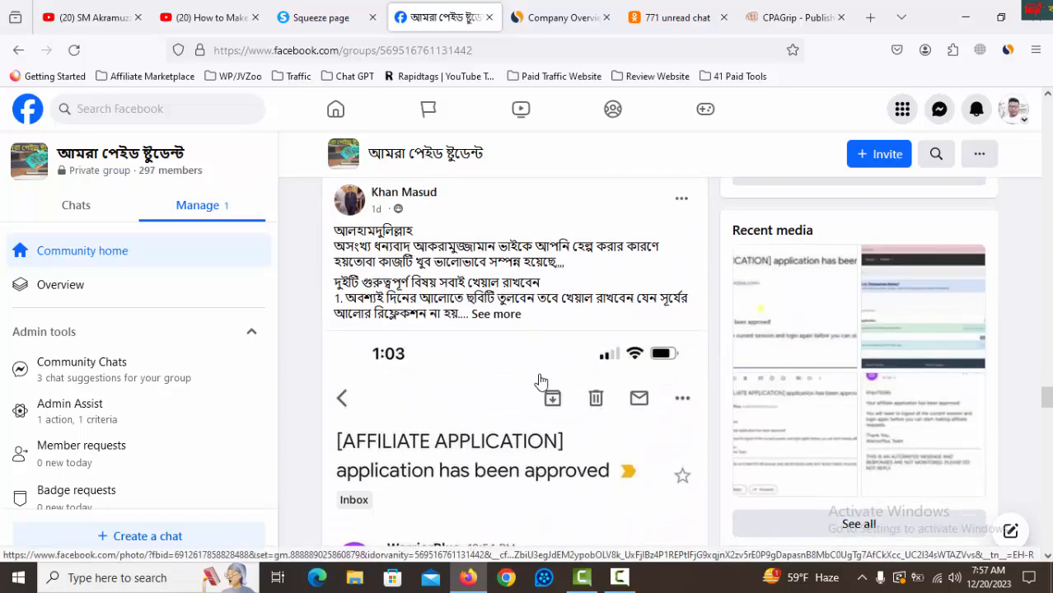
pyautogui.scroll(-5, 561, 362)
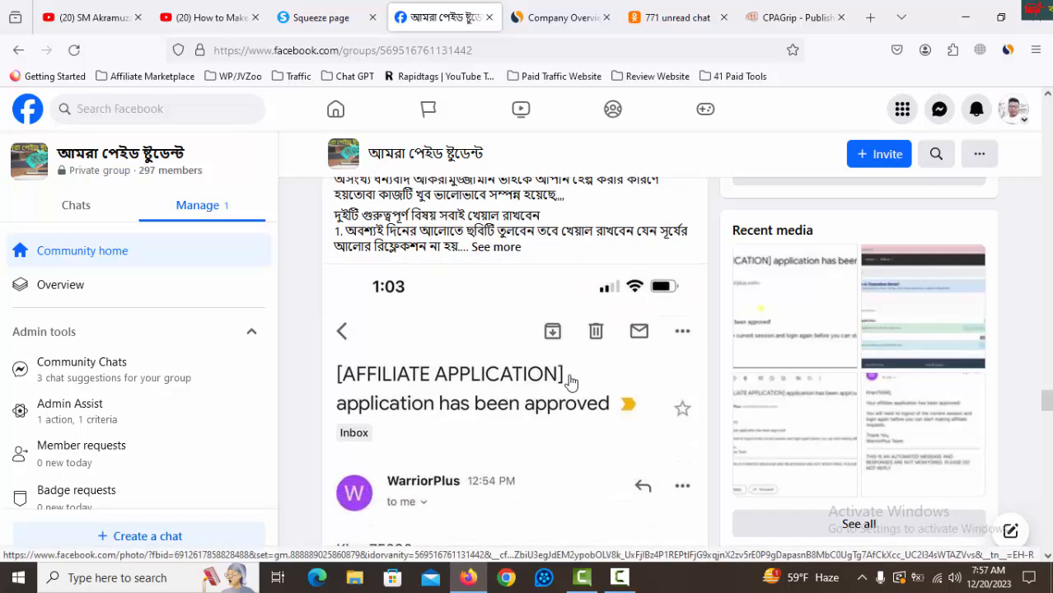
pyautogui.scroll(-7, 543, 362)
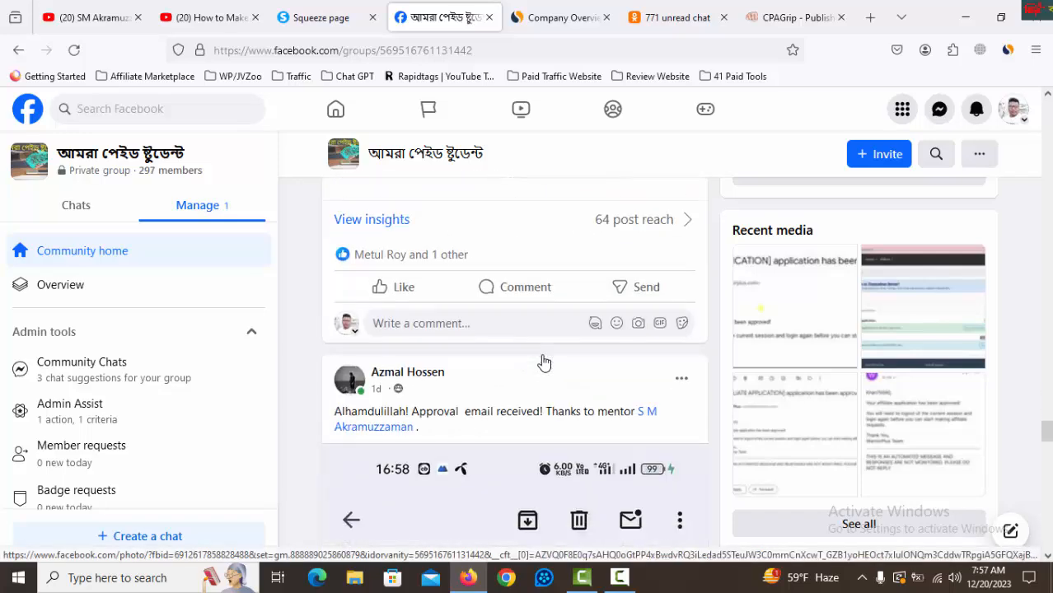
pyautogui.scroll(2, 544, 363)
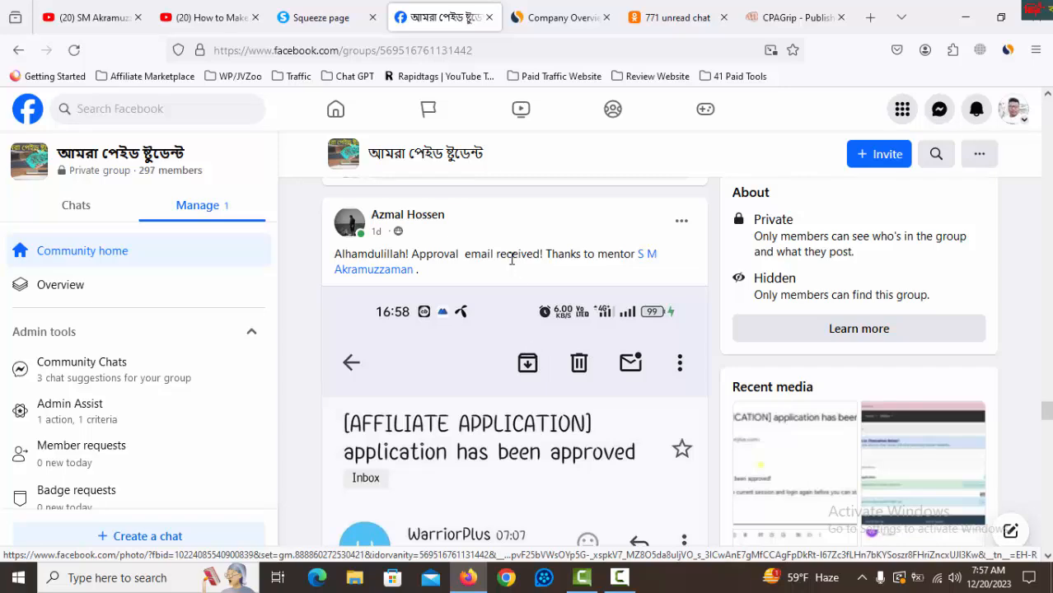
pyautogui.scroll(-2, 513, 398)
pyautogui.scroll(-8, 514, 397)
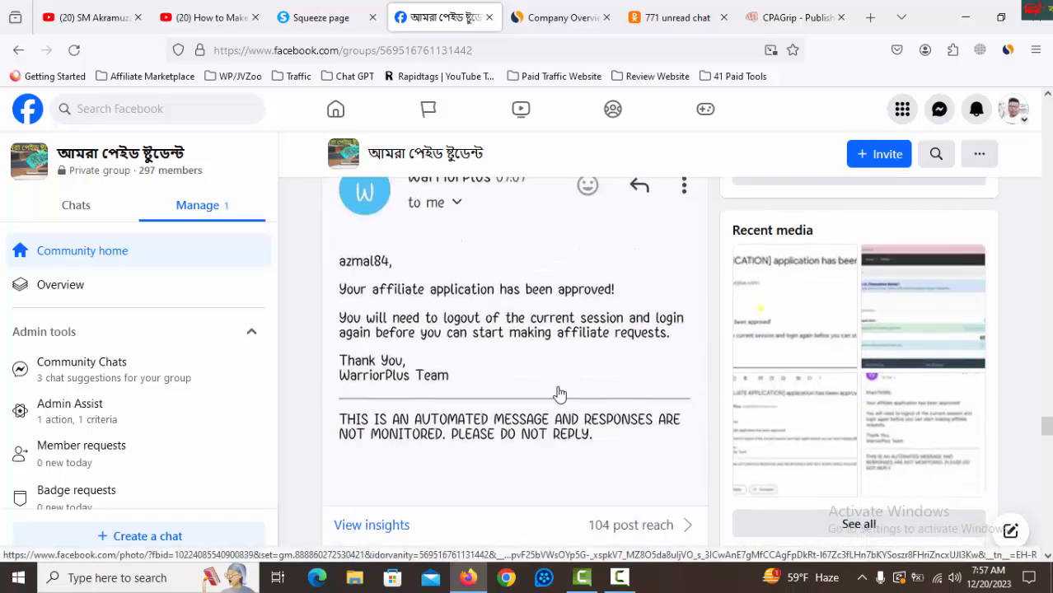
pyautogui.scroll(1, 560, 393)
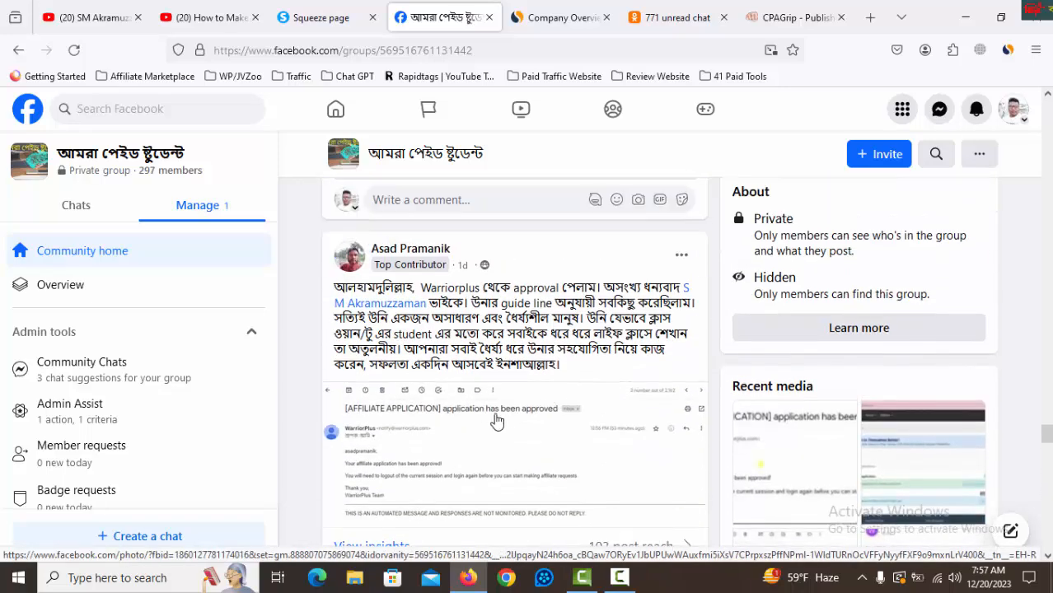
pyautogui.scroll(2, 566, 416)
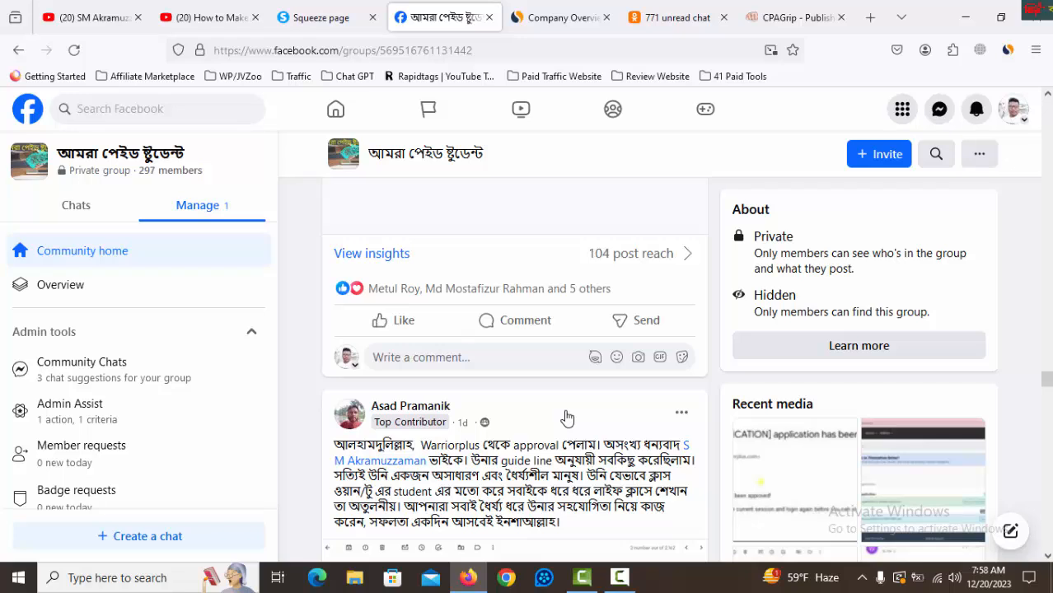
pyautogui.click(318, 10)
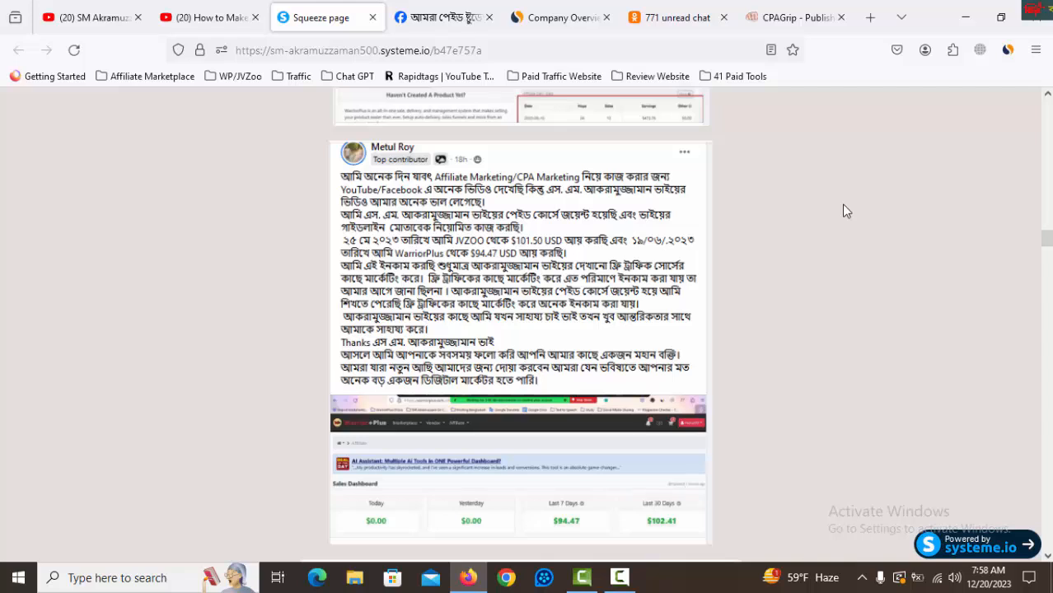
# Open the My Offers list in CPAGrip and filter it by the country Russian Federation.
pyautogui.click(791, 17)
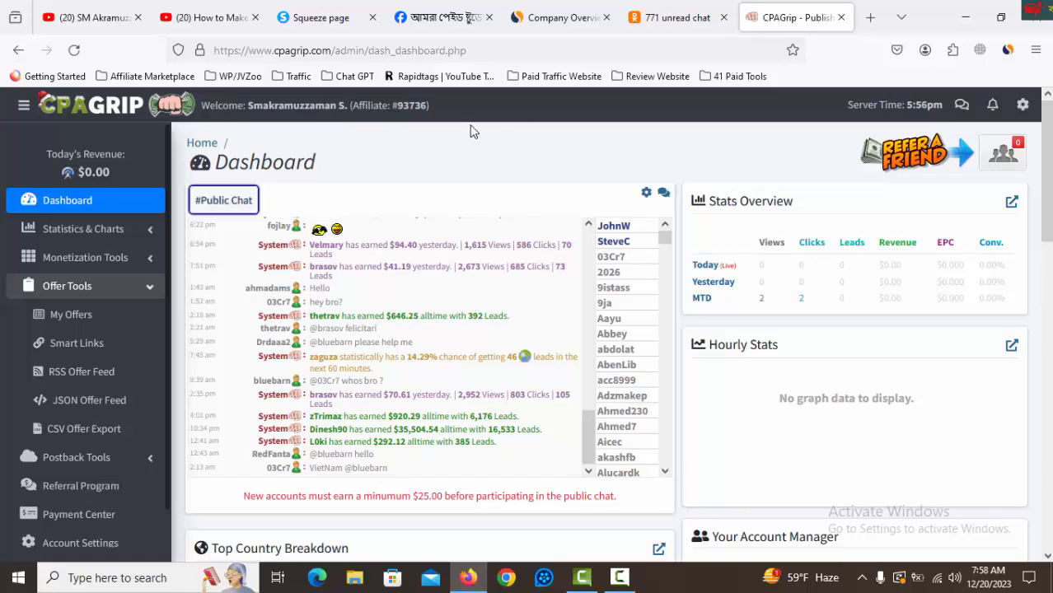
pyautogui.click(72, 315)
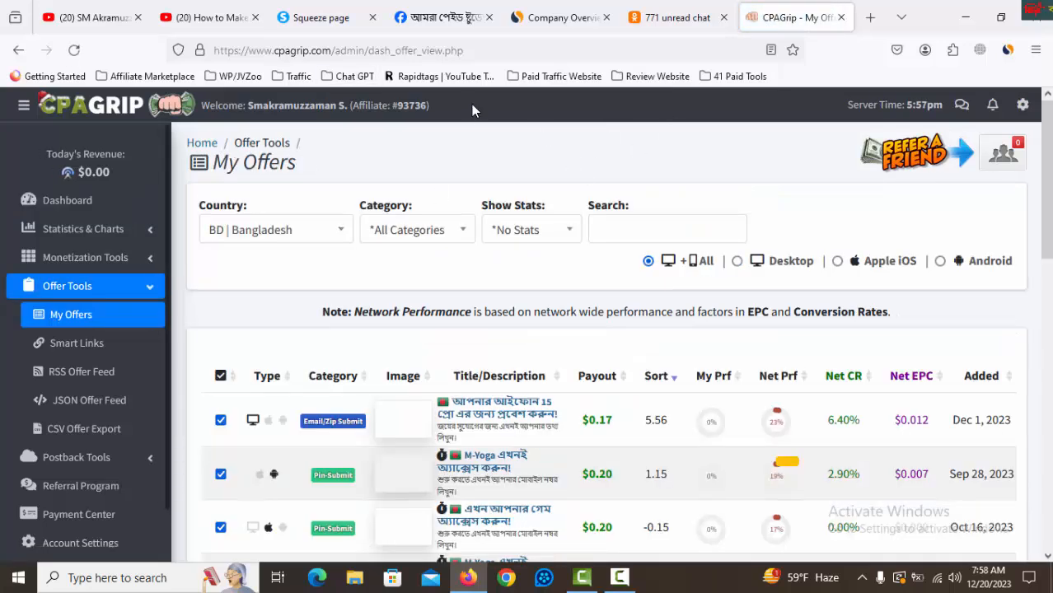
pyautogui.click(343, 230)
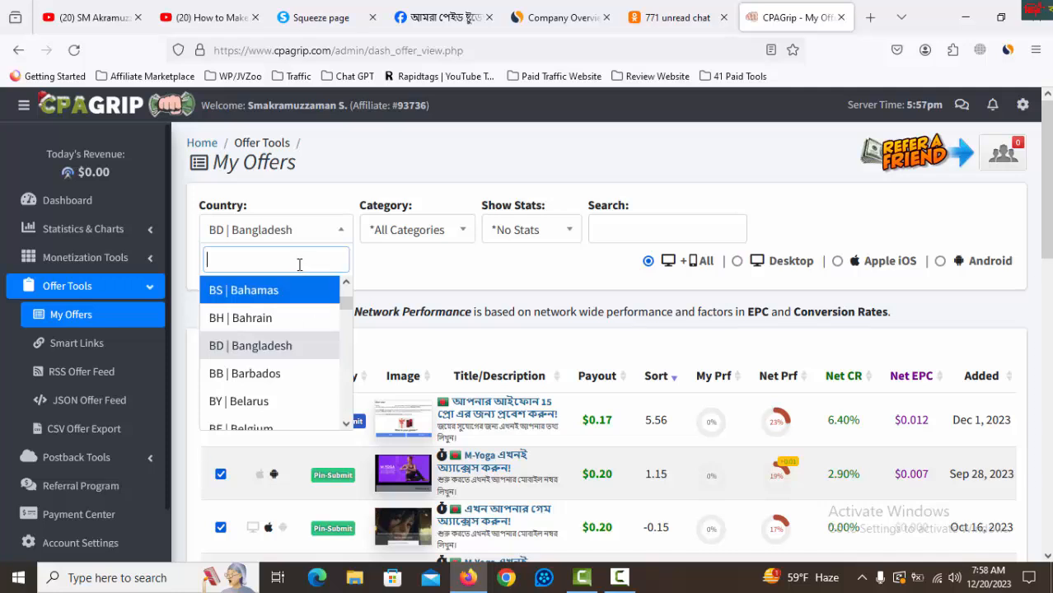
pyautogui.write('rus')
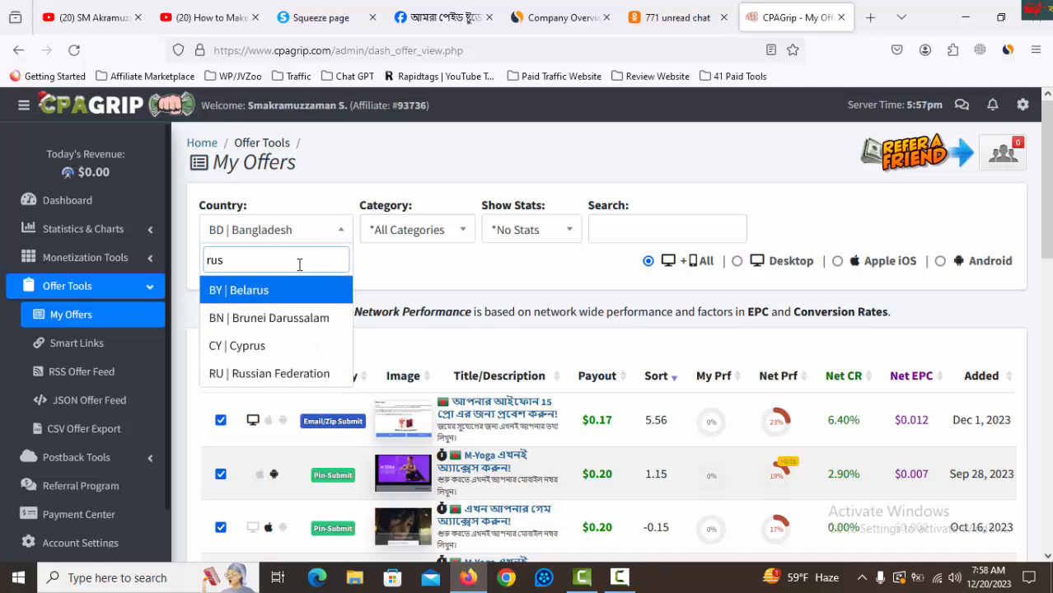
pyautogui.click(284, 373)
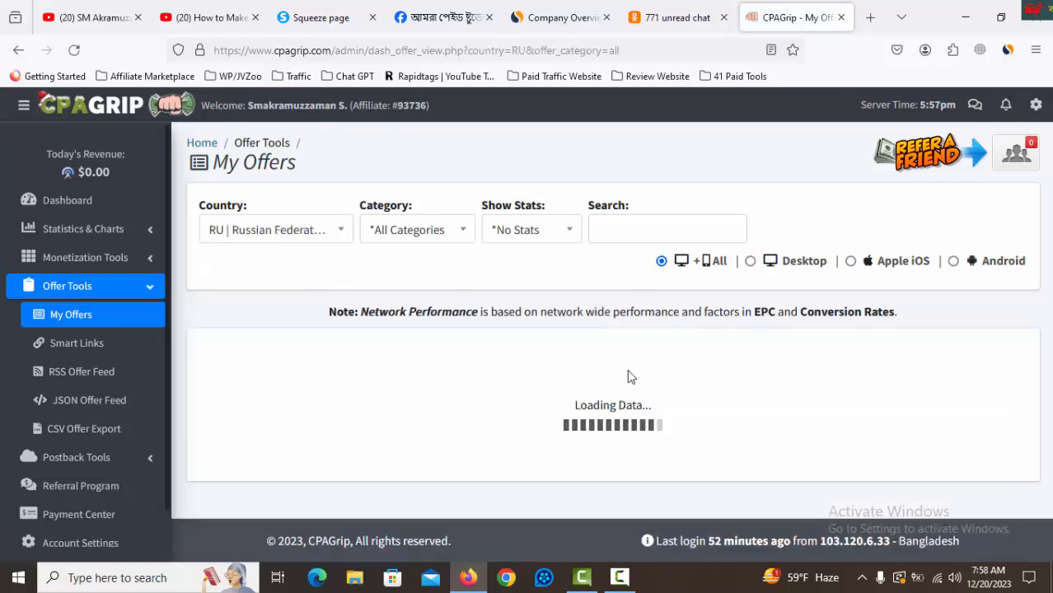
# Browse the Russian offers and open the details of the $0.37 Pin-Submit offer "Выбирайте автомобили, которые хотите разблокировать!".
pyautogui.scroll(-2, 609, 272)
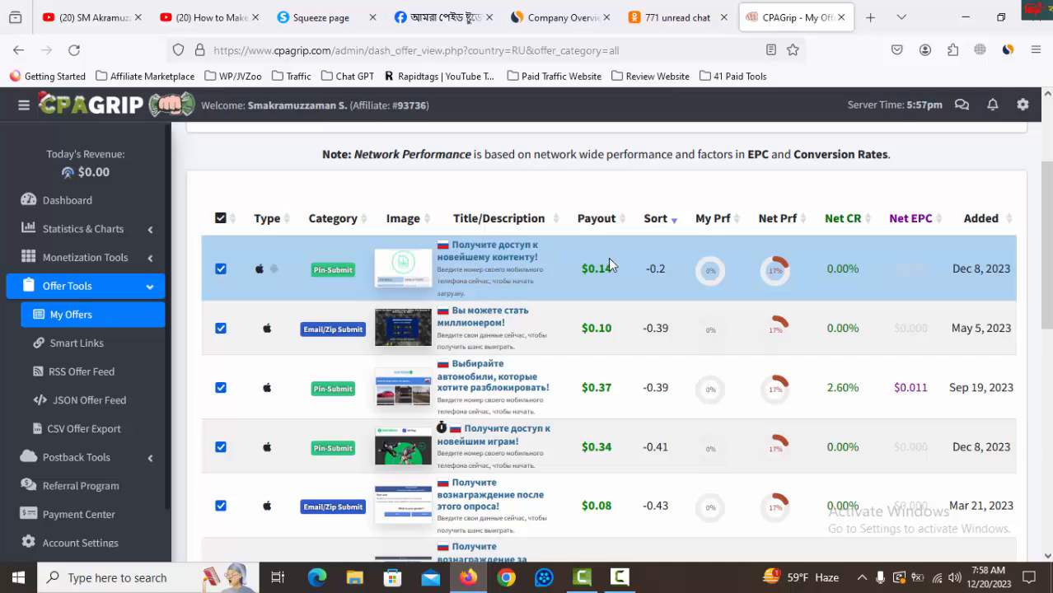
pyautogui.scroll(-1, 608, 261)
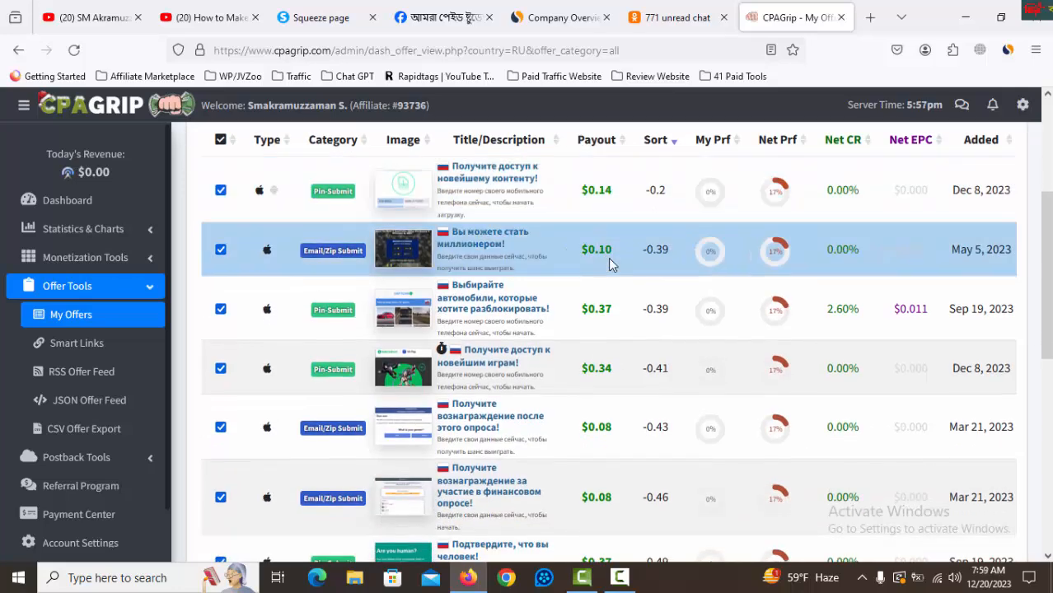
pyautogui.scroll(-4, 608, 262)
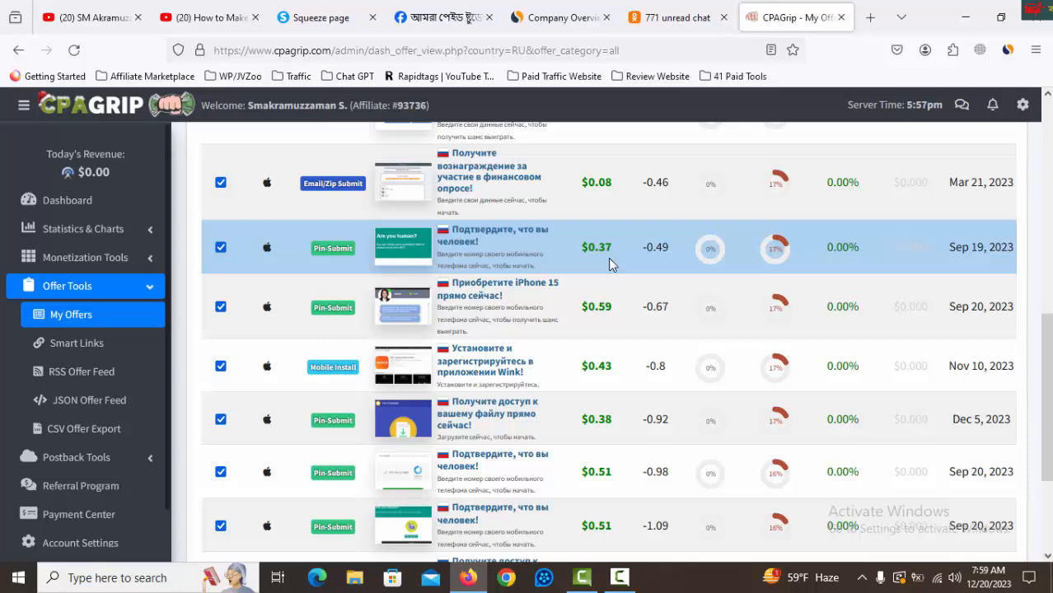
pyautogui.scroll(-3, 609, 258)
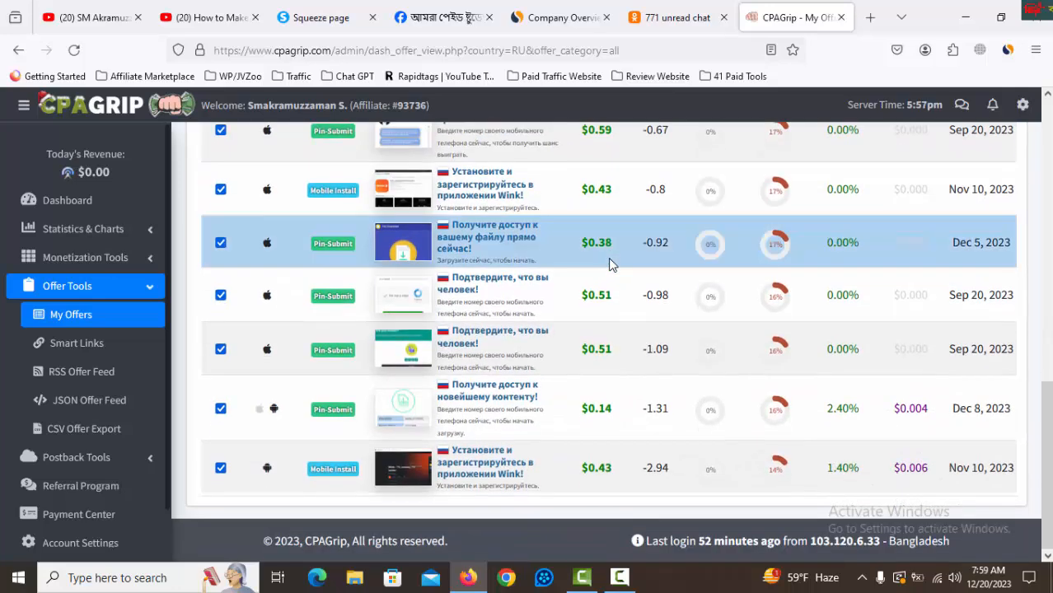
pyautogui.scroll(6, 609, 258)
pyautogui.scroll(2, 612, 264)
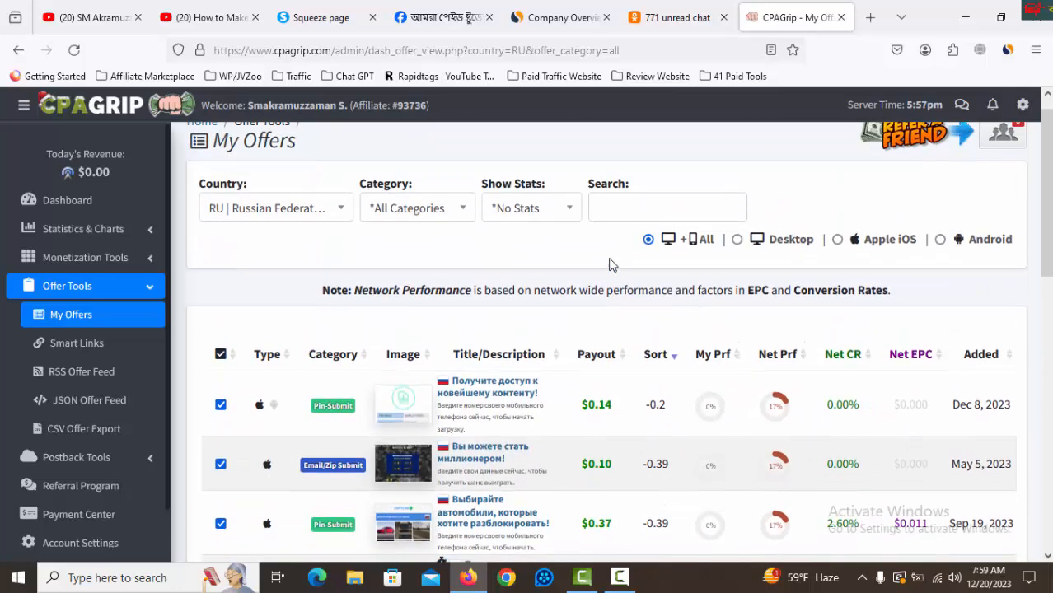
pyautogui.scroll(-2, 609, 259)
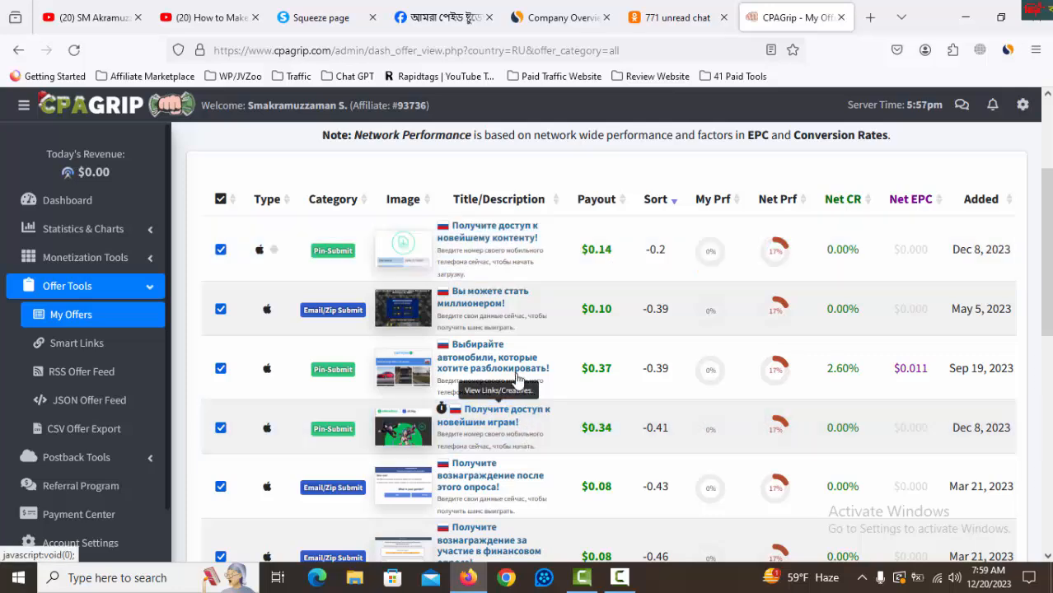
pyautogui.click(495, 365)
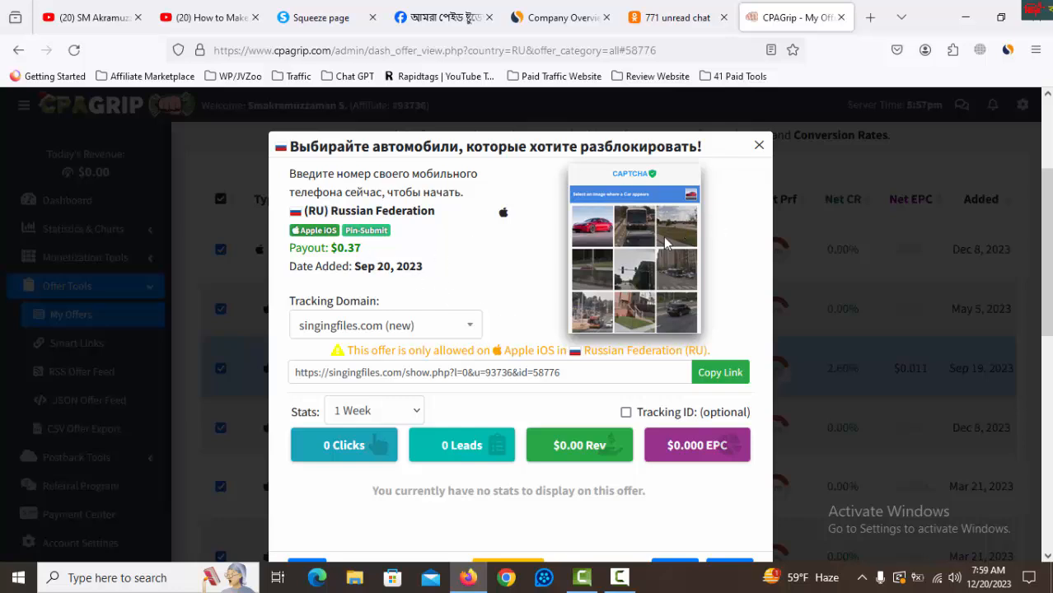
# Open sites.google.com in a new browser tab and start a blank site.
pyautogui.click(869, 17)
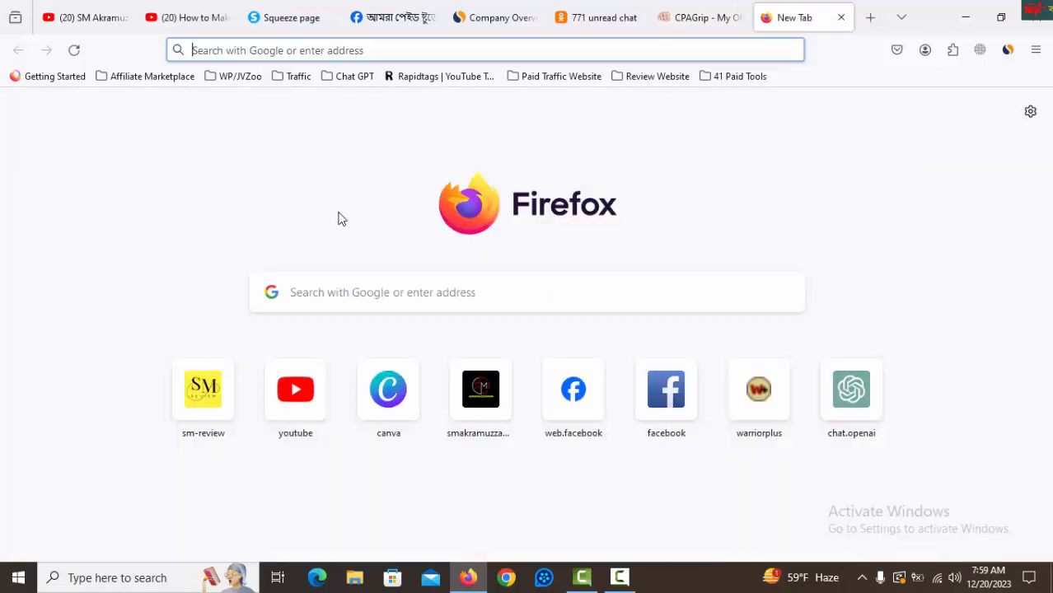
pyautogui.click(388, 50)
pyautogui.write('si')
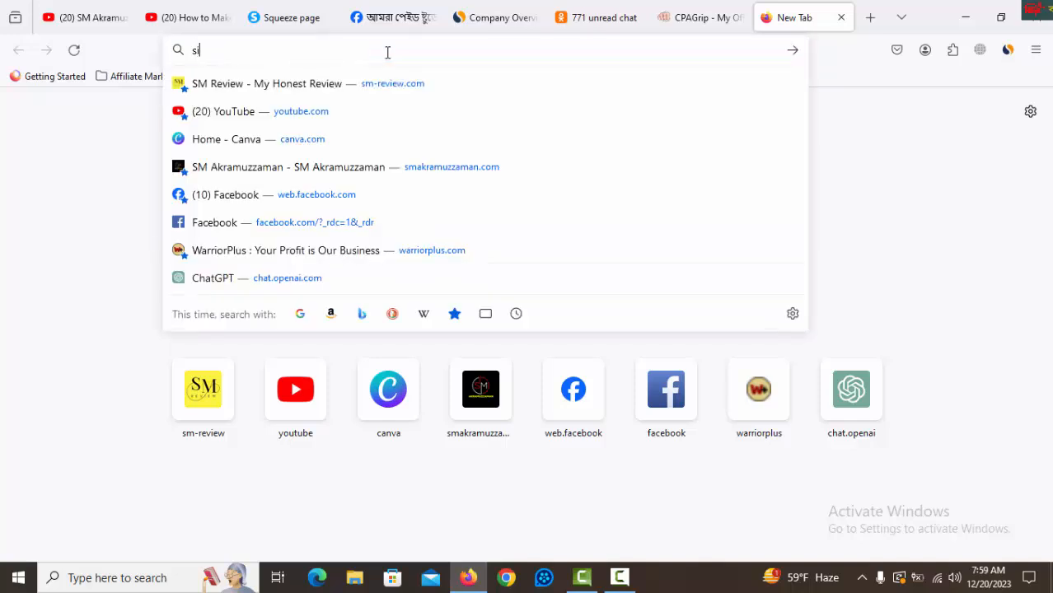
pyautogui.write('tes')
pyautogui.press('End')
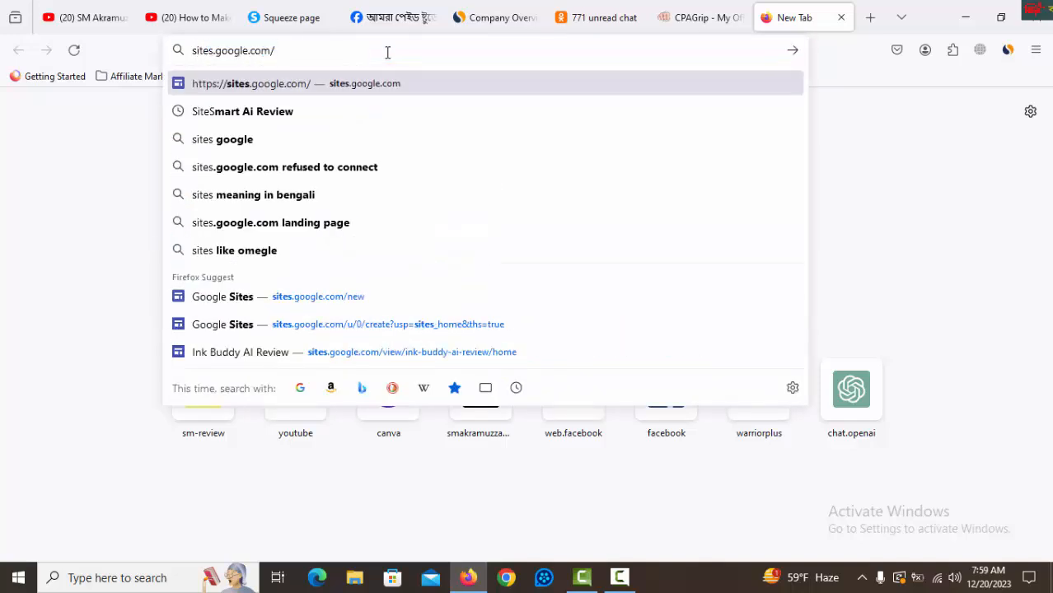
pyautogui.press('Return')
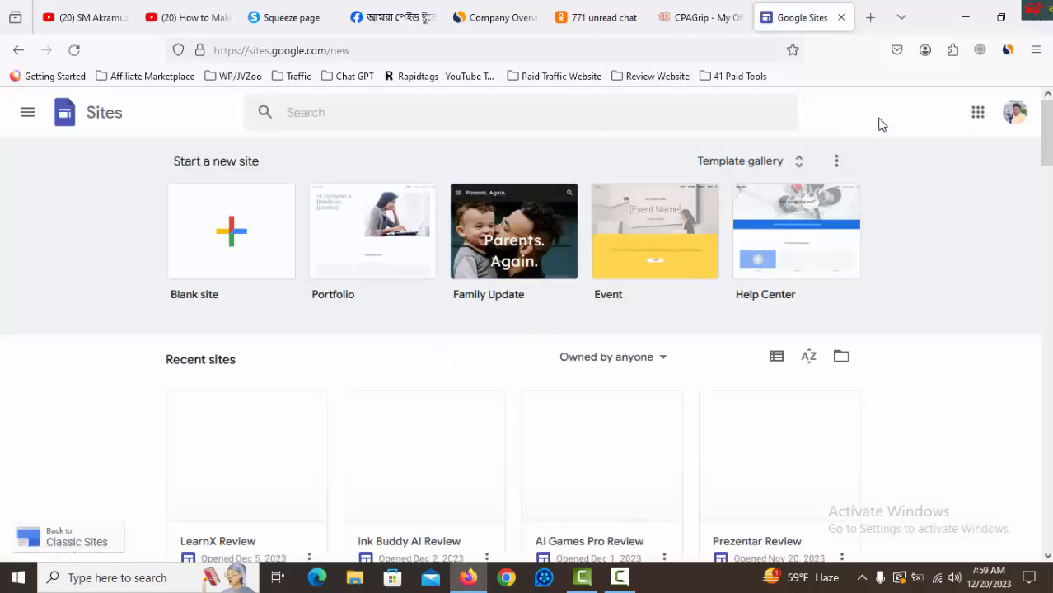
pyautogui.click(236, 232)
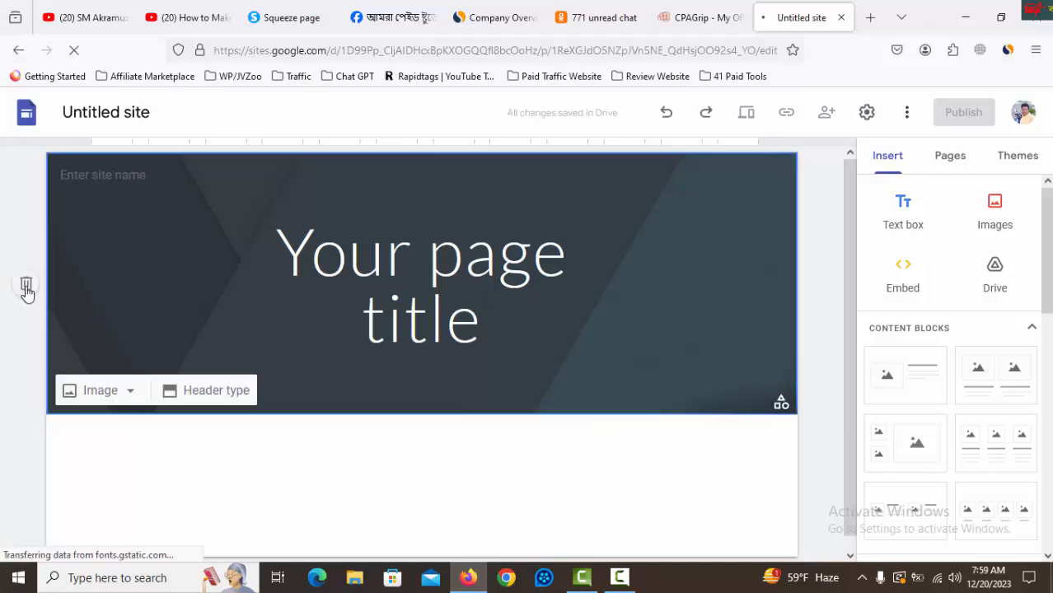
# Delete the "Your page title" header section and insert an empty text box on the page.
pyautogui.click(25, 285)
pyautogui.click(903, 212)
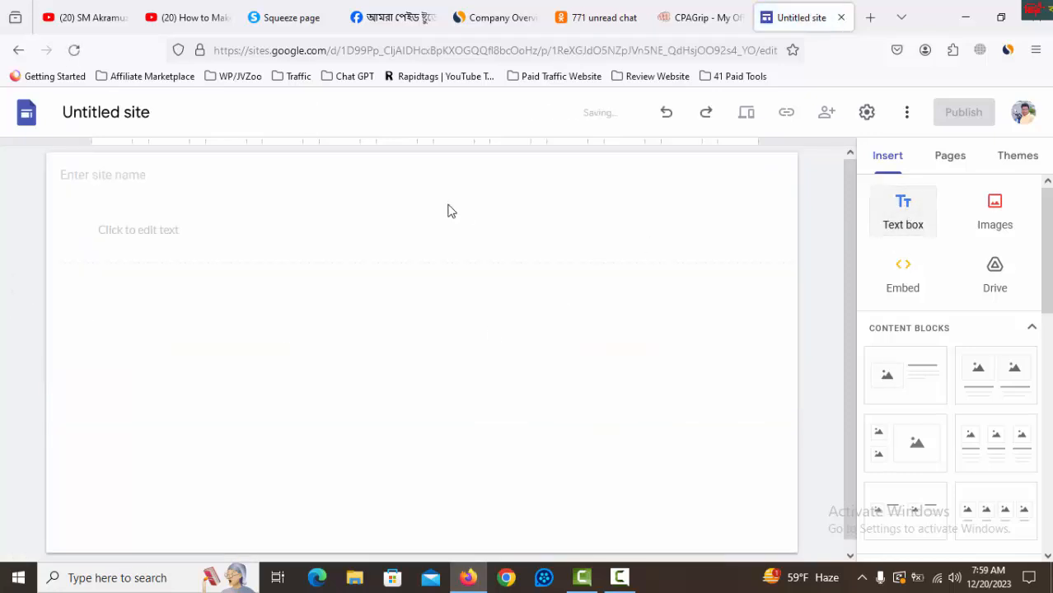
pyautogui.click(171, 237)
# Copy the offer title "Выбирайте автомобили, которые хотите разблокировать!" from CPAGrip into the site's text box.
pyautogui.click(700, 17)
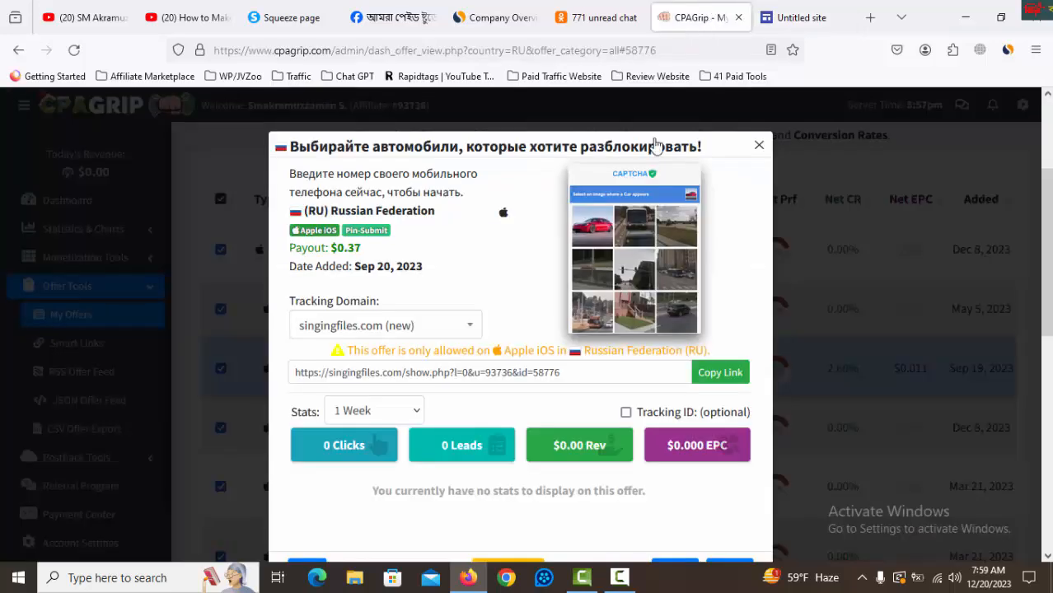
pyautogui.moveTo(702, 147); pyautogui.dragTo(288, 147)
pyautogui.rightClick(298, 147)
pyautogui.click(317, 156)
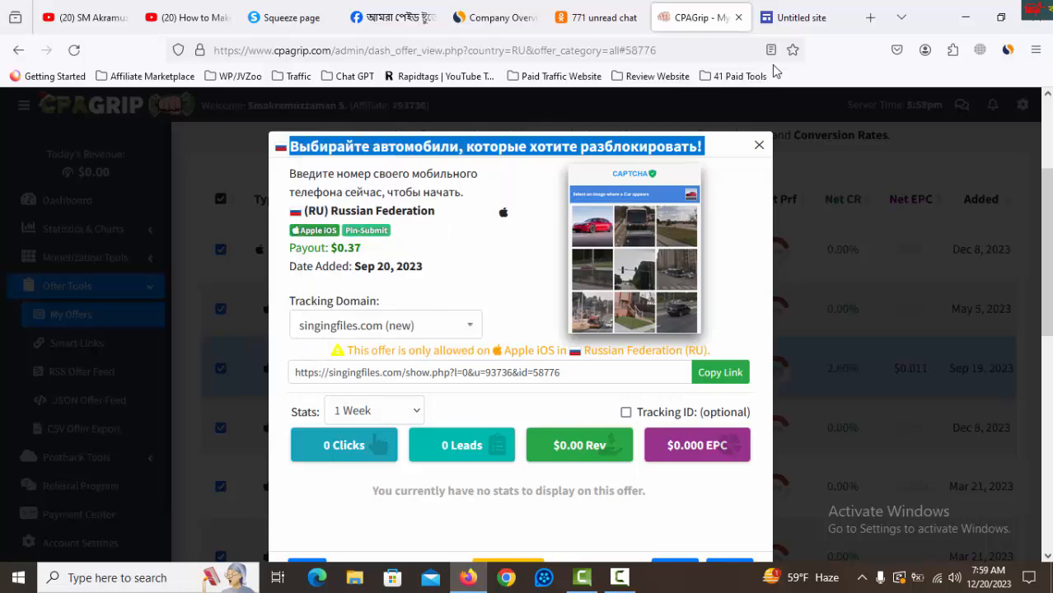
pyautogui.click(822, 23)
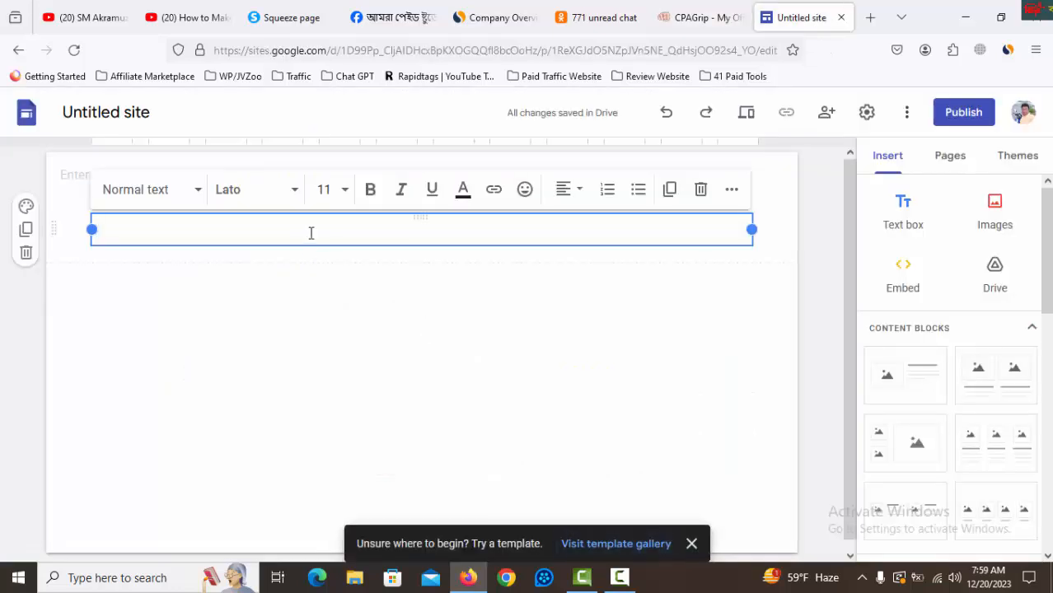
pyautogui.hotkey('ctrl', 'v')
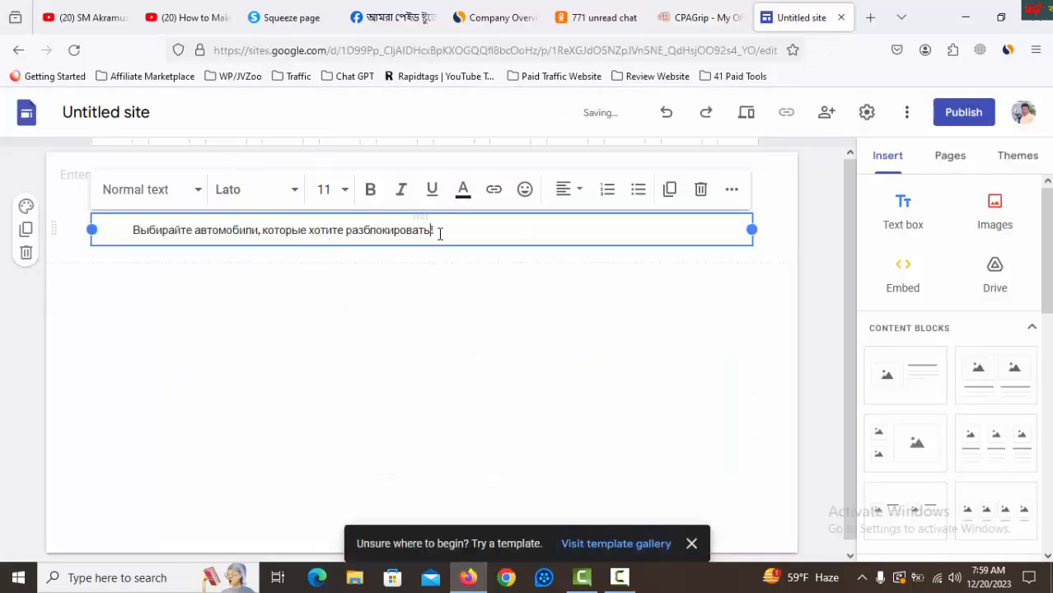
# Centre the title, format it bold at size 18, and trim the extra spaces around it.
pyautogui.click(567, 192)
pyautogui.click(571, 265)
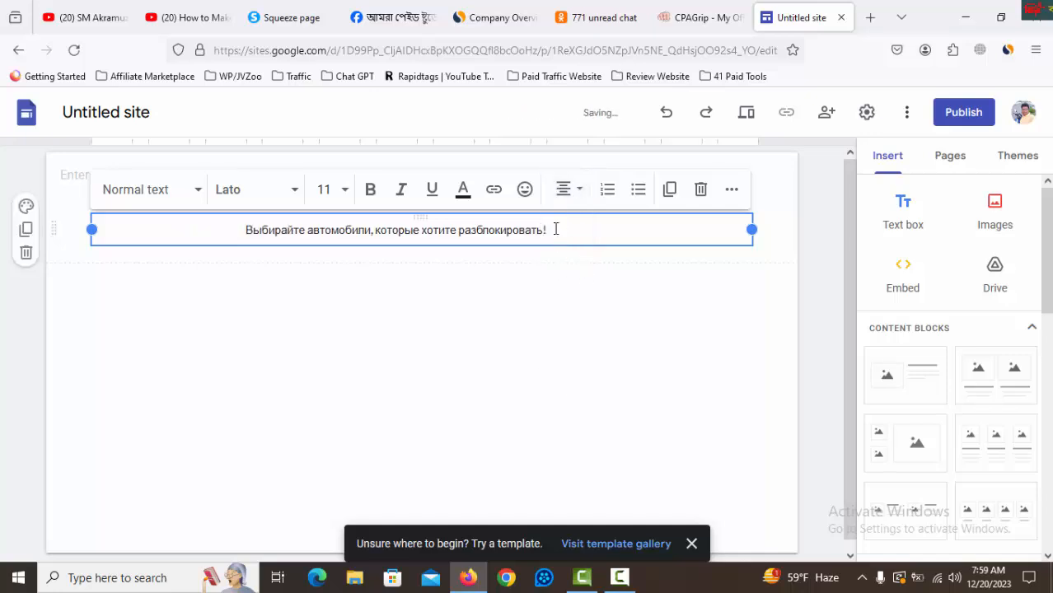
pyautogui.moveTo(554, 229); pyautogui.dragTo(240, 229)
pyautogui.click(371, 189)
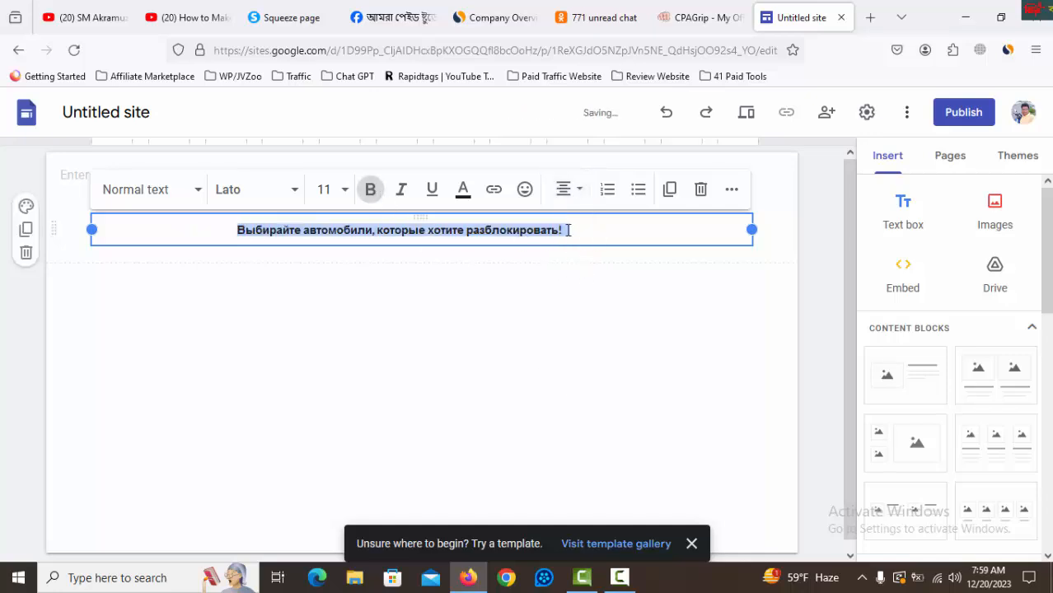
pyautogui.click(331, 188)
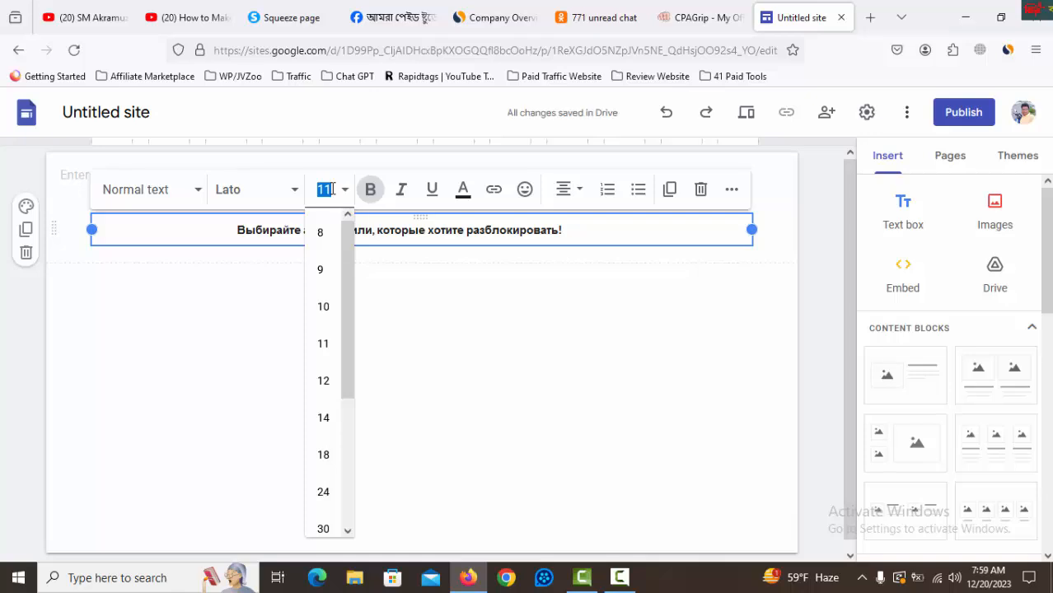
pyautogui.write('18')
pyautogui.press('Return')
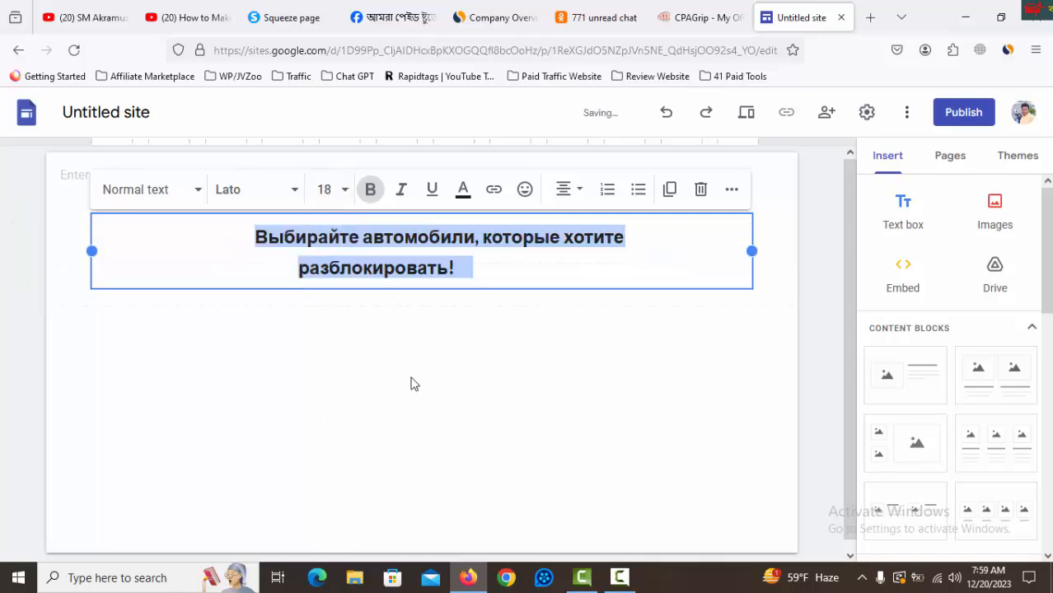
pyautogui.click(418, 278)
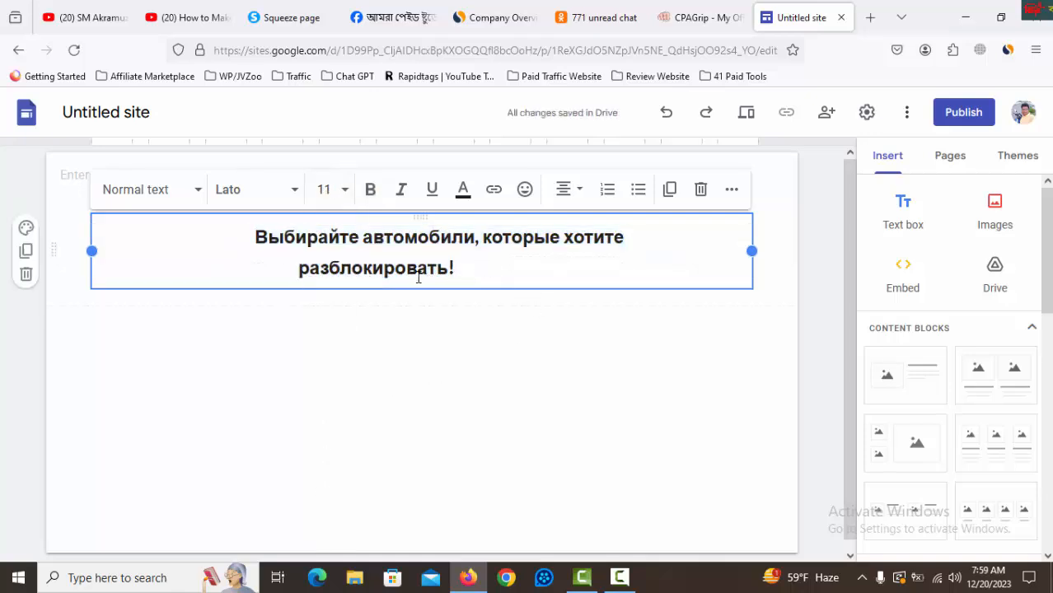
pyautogui.click(301, 272)
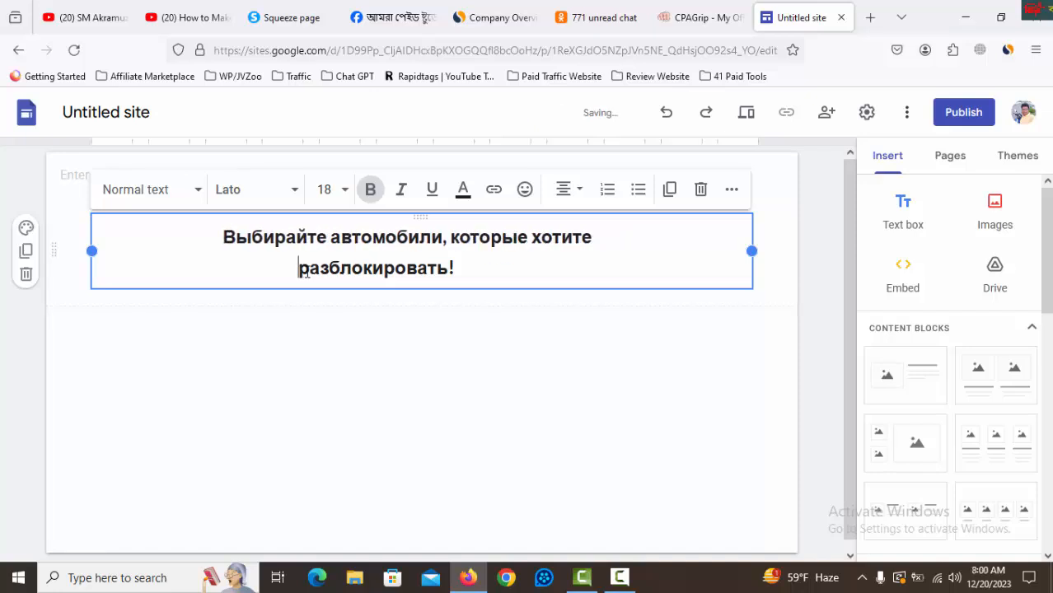
pyautogui.click(463, 190)
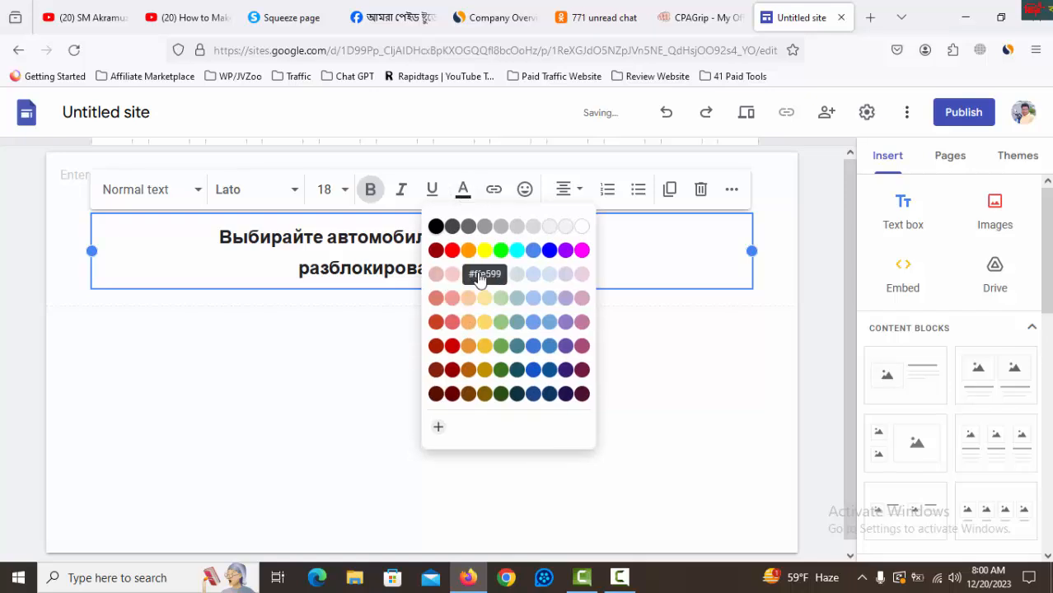
pyautogui.click(549, 251)
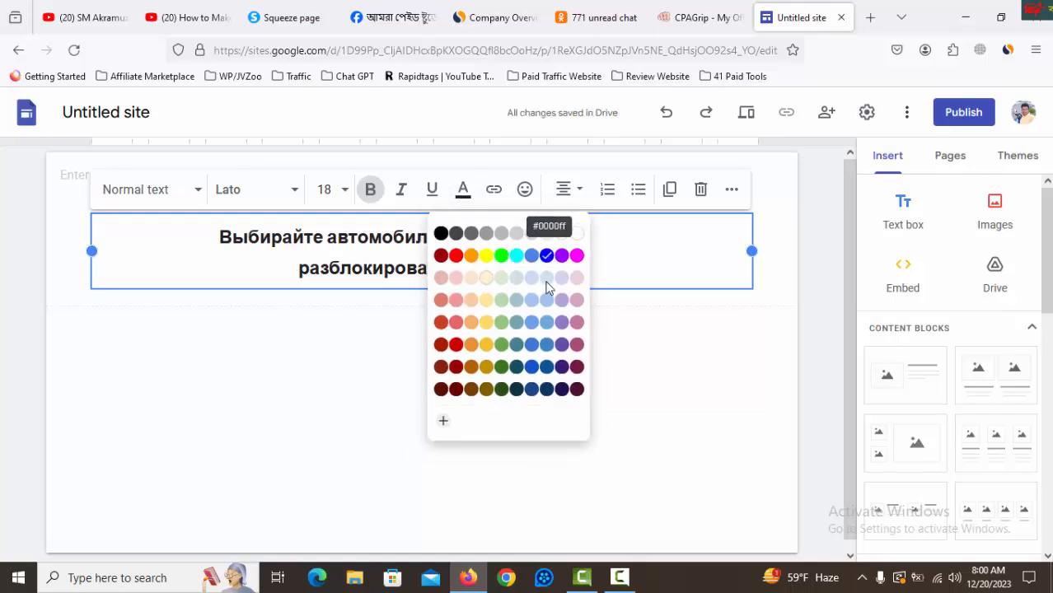
pyautogui.click(468, 193)
pyautogui.click(406, 290)
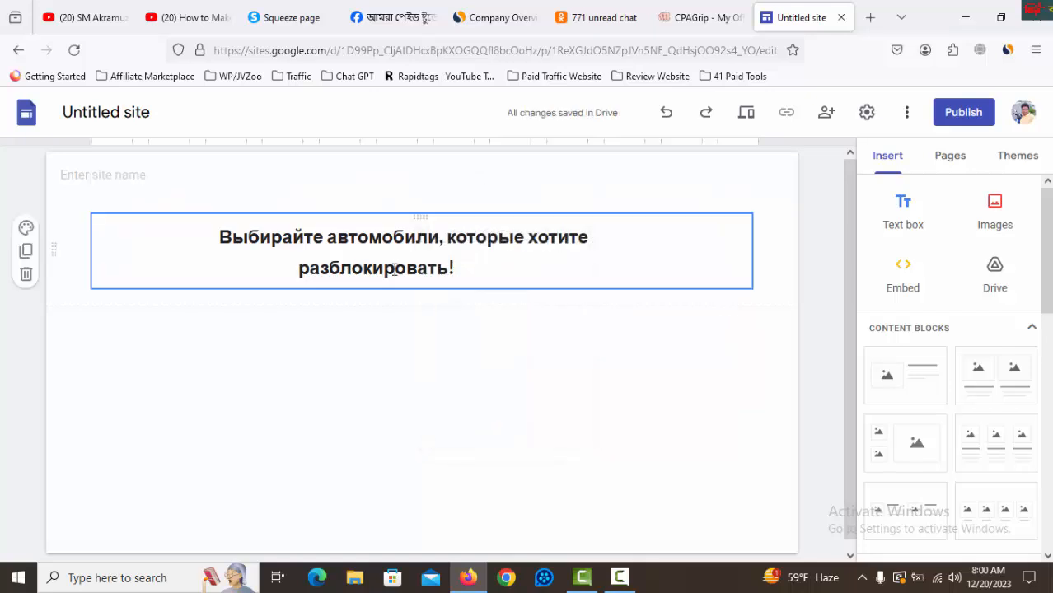
# Colour the whole two-line title text blue.
pyautogui.moveTo(456, 268); pyautogui.dragTo(212, 237)
pyautogui.click(462, 189)
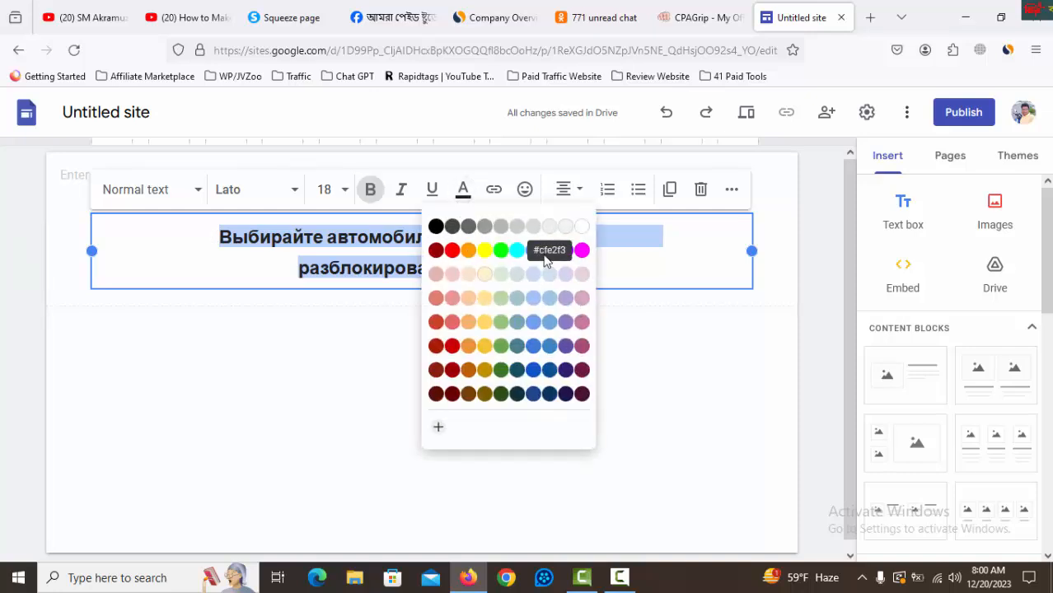
pyautogui.click(547, 250)
pyautogui.click(489, 344)
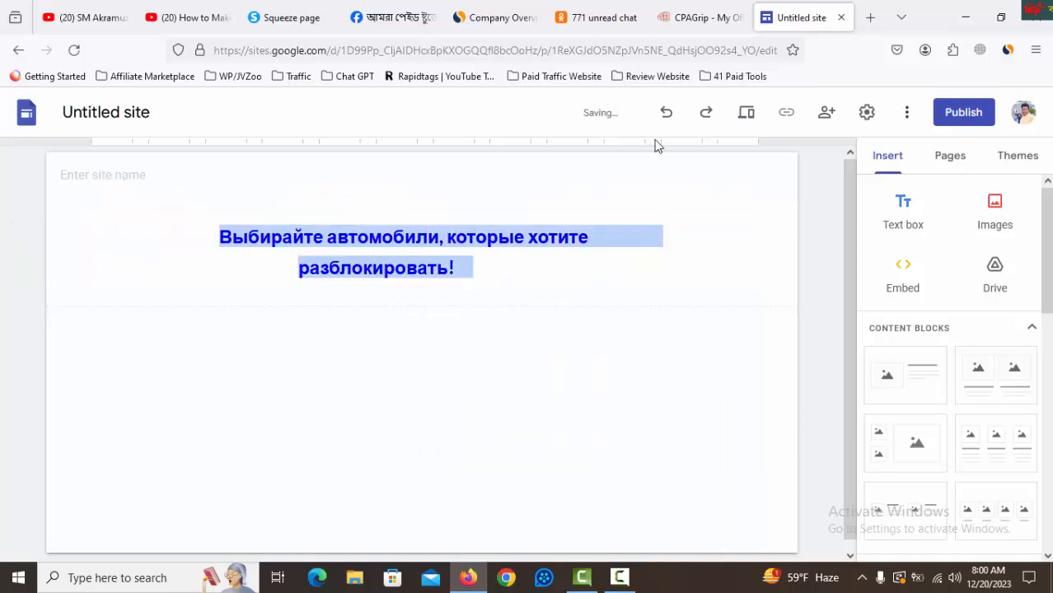
# Open the CPAGrip offer's CAPTCHA image in its own tab and save it as a PNG in Downloads.
pyautogui.click(696, 20)
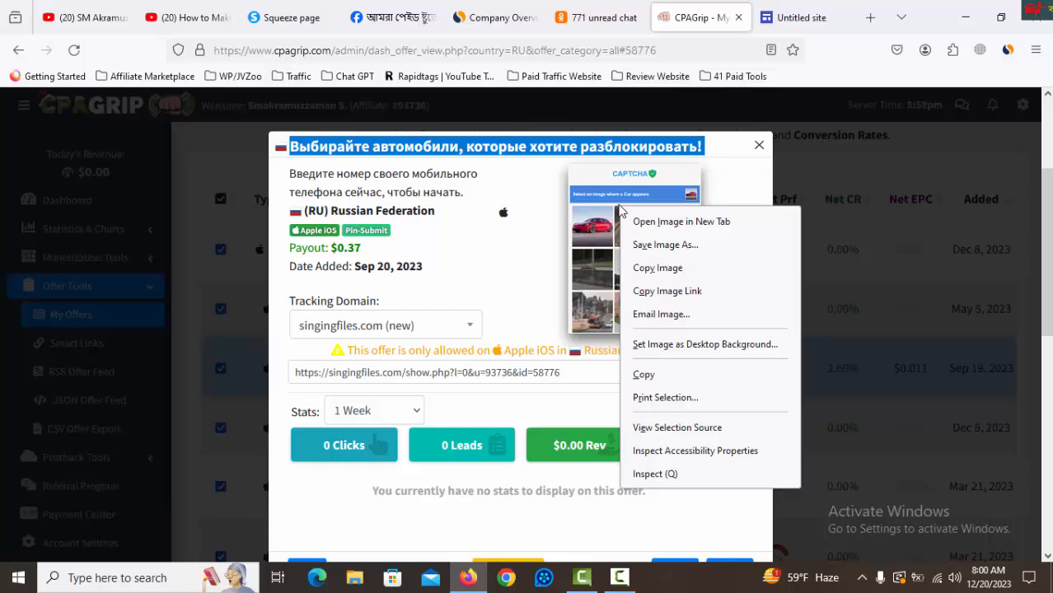
pyautogui.click(681, 221)
pyautogui.rightClick(533, 264)
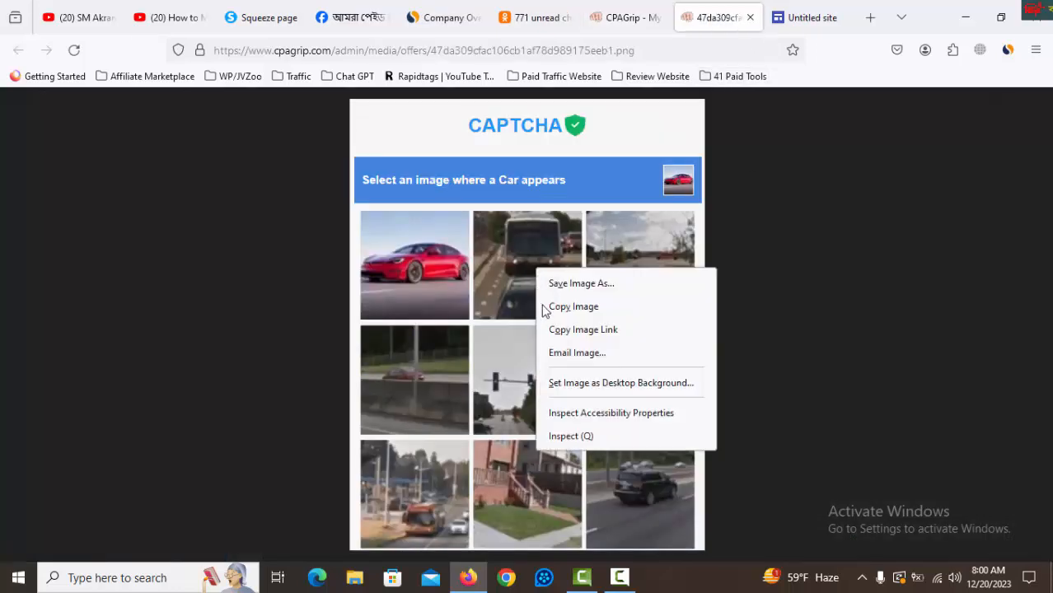
pyautogui.click(584, 284)
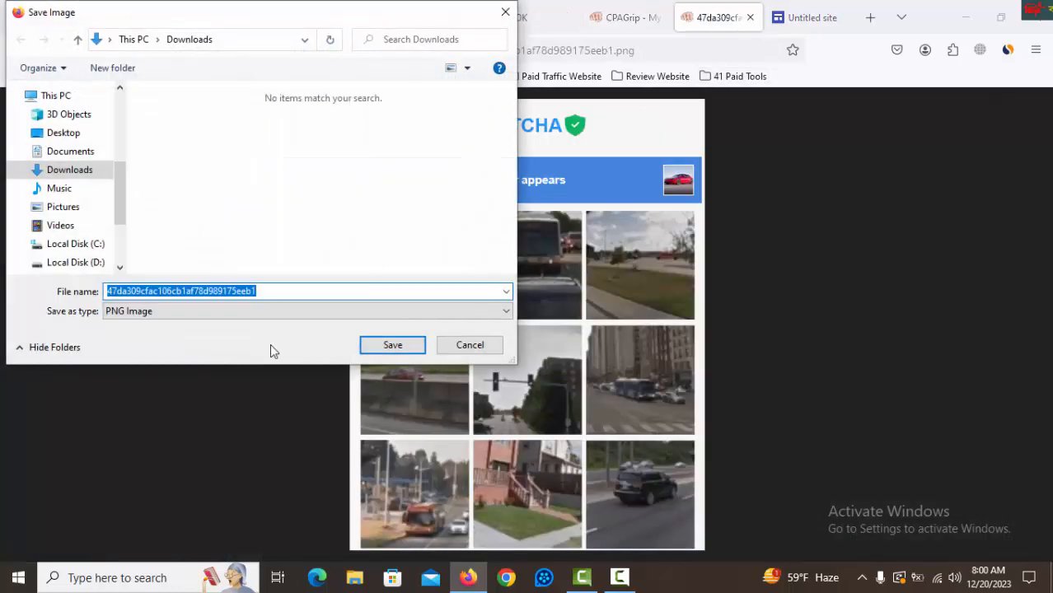
pyautogui.click(420, 345)
# Upload the saved CAPTCHA image from Downloads to the Google Sites page.
pyautogui.click(803, 17)
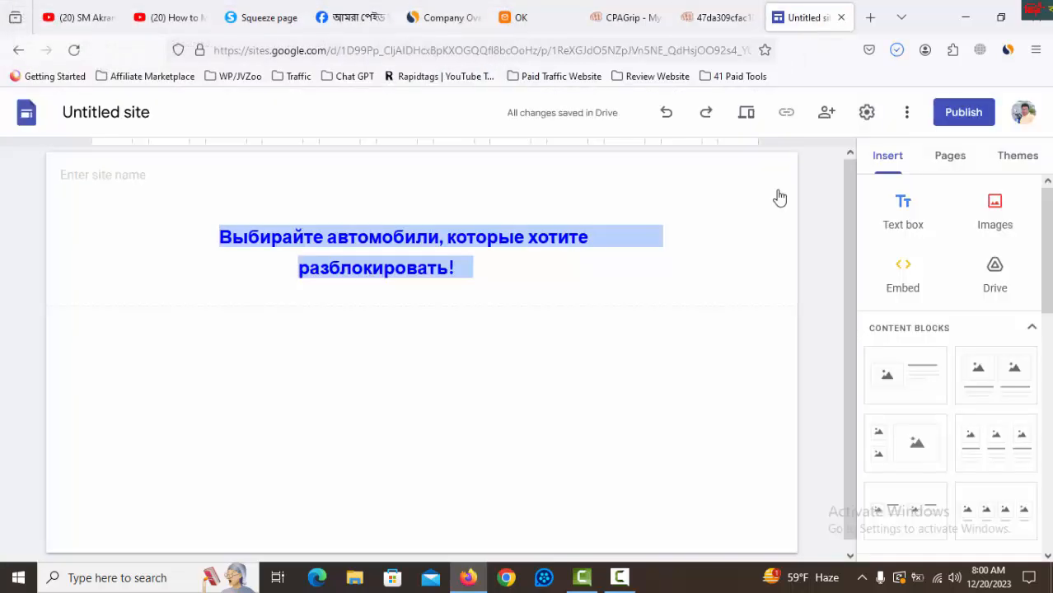
pyautogui.click(1001, 224)
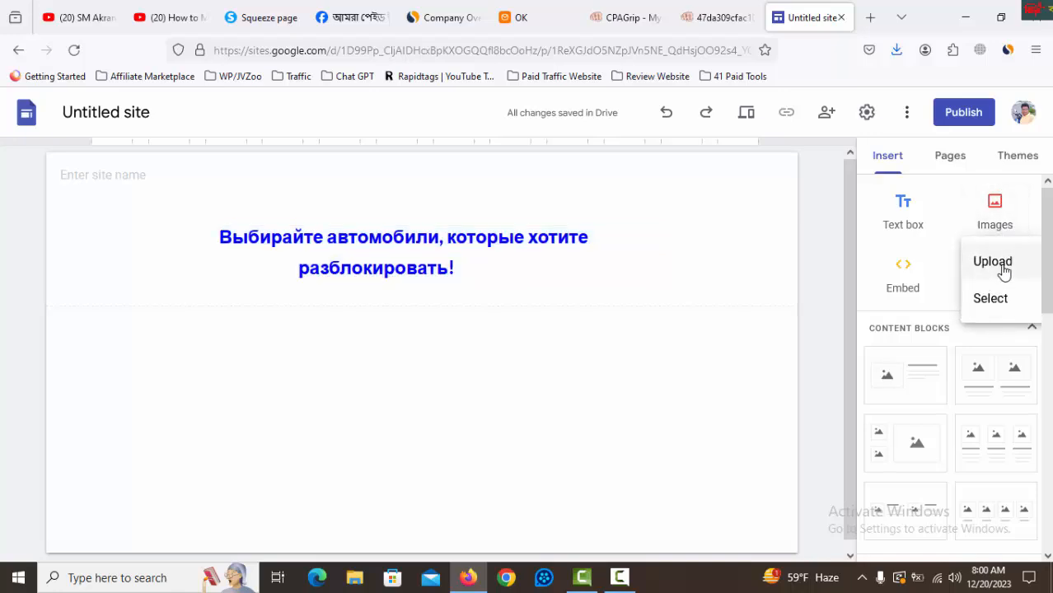
pyautogui.click(998, 266)
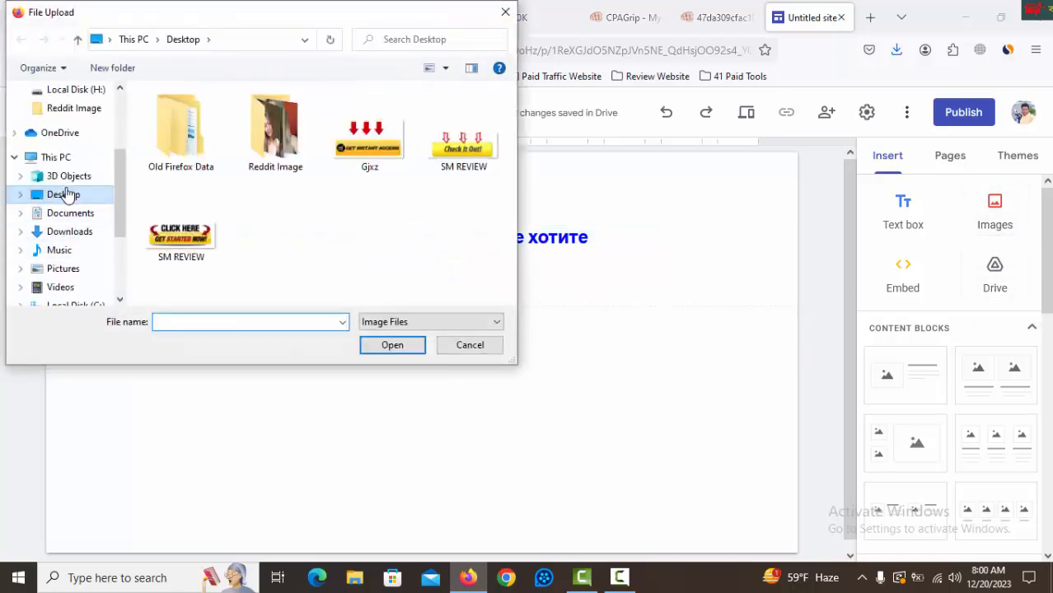
pyautogui.click(87, 234)
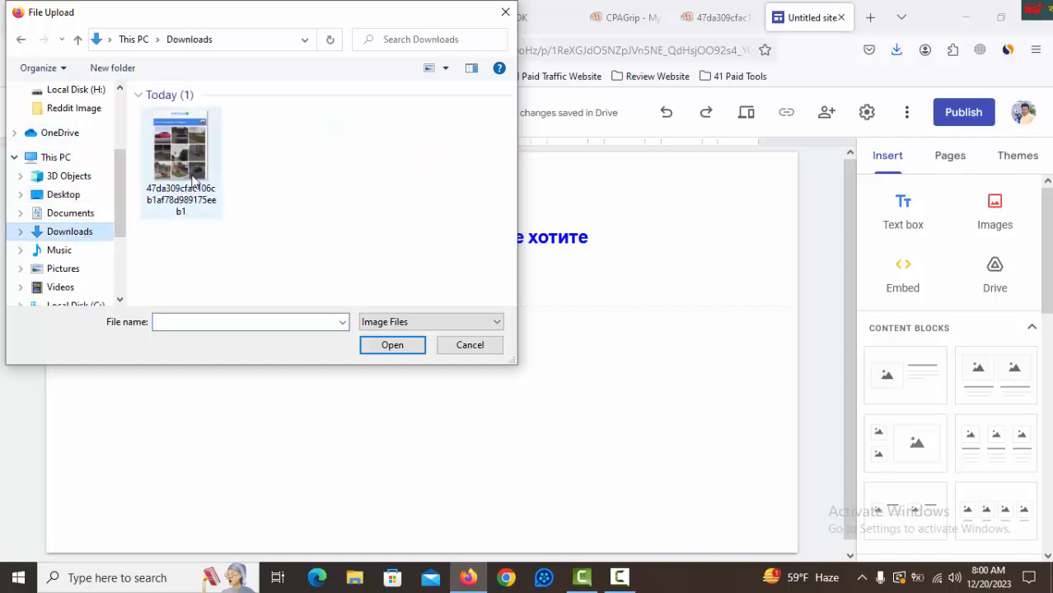
pyautogui.click(183, 176)
pyautogui.click(410, 350)
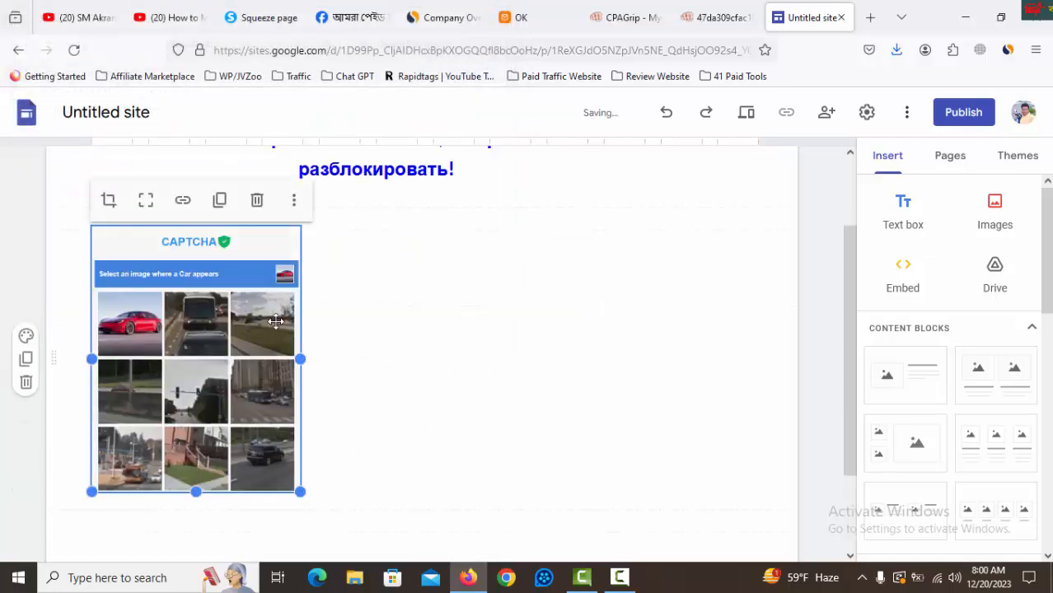
# Enlarge the CAPTCHA image and move it to the centre of the page below the title.
pyautogui.moveTo(321, 500); pyautogui.dragTo(411, 556)
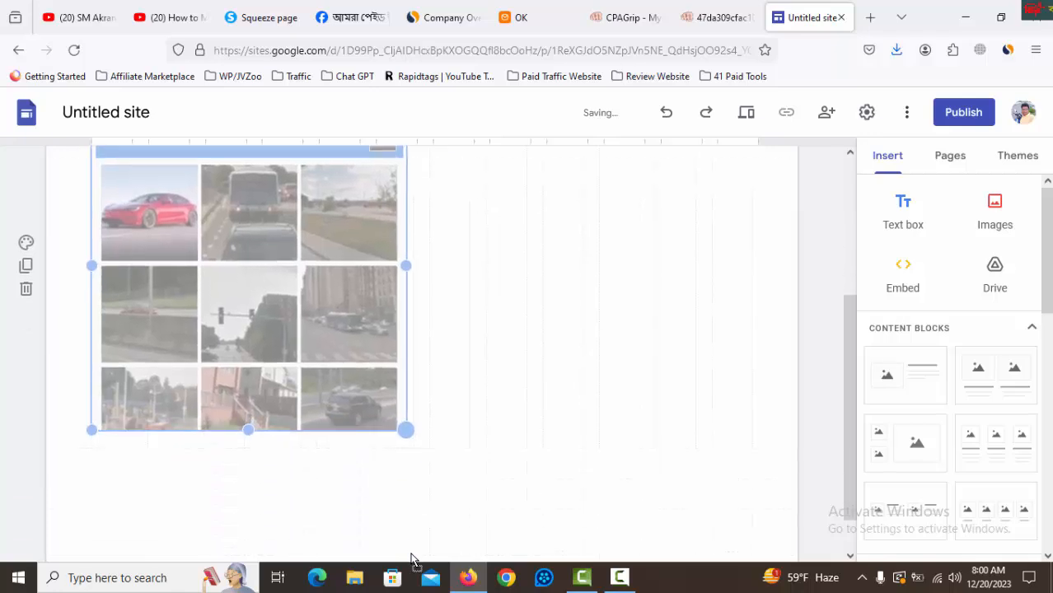
pyautogui.scroll(4, 451, 438)
pyautogui.scroll(-3, 263, 414)
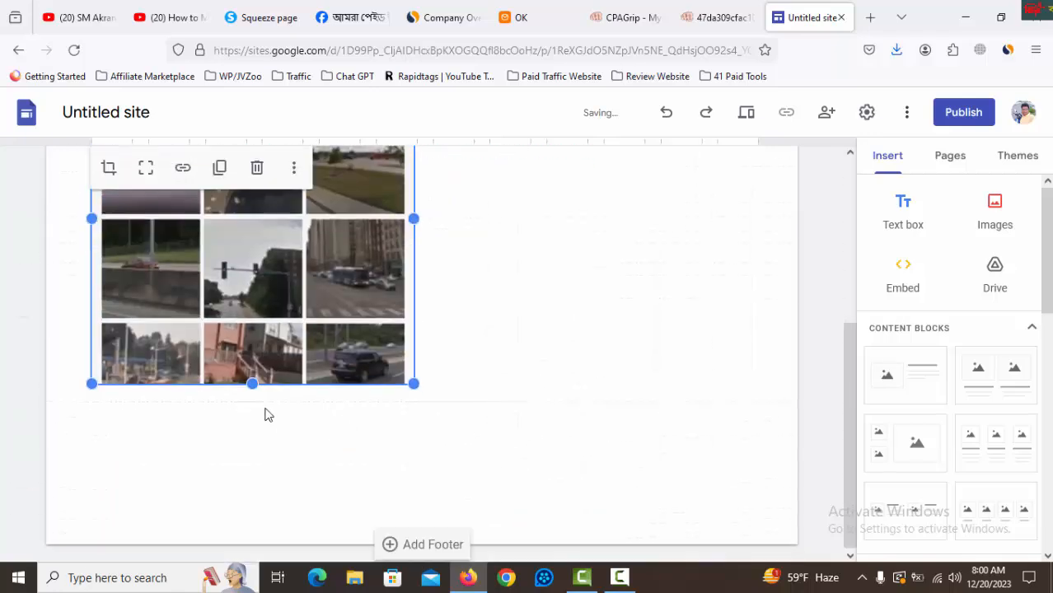
pyautogui.moveTo(253, 412); pyautogui.dragTo(262, 474)
pyautogui.scroll(3, 551, 400)
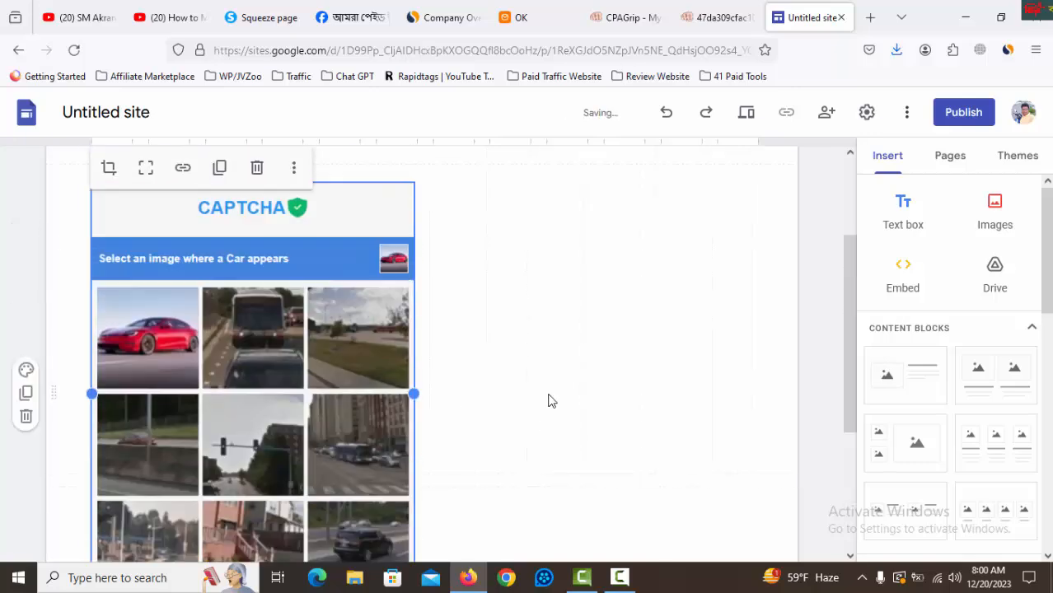
pyautogui.scroll(-2, 551, 399)
pyautogui.moveTo(271, 318); pyautogui.dragTo(606, 348)
pyautogui.scroll(3, 606, 346)
pyautogui.scroll(-5, 609, 351)
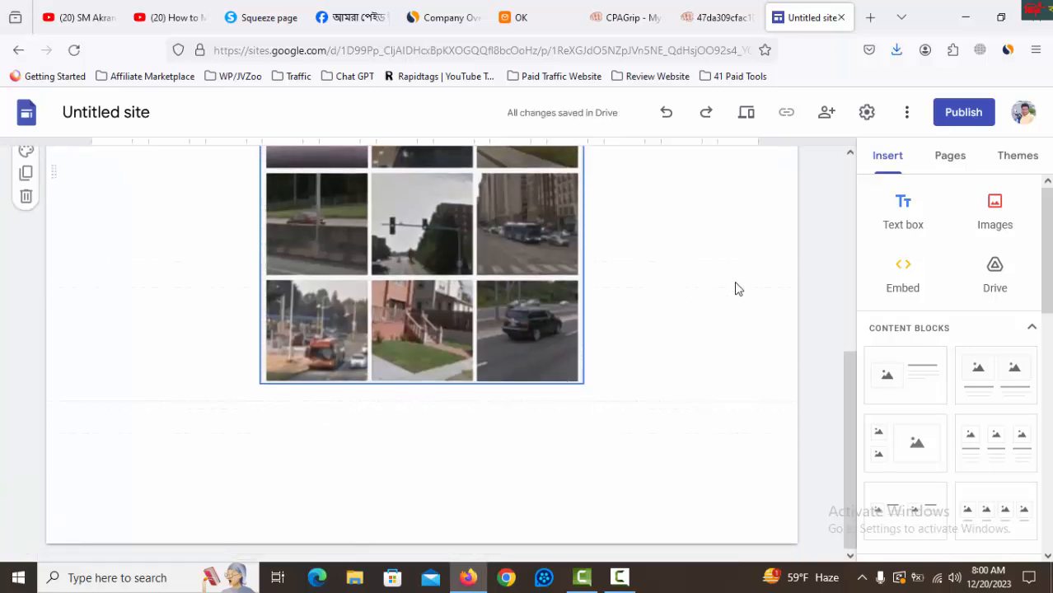
# Add a text box below the image with the centred text ">>>Check It Out<<<".
pyautogui.click(903, 201)
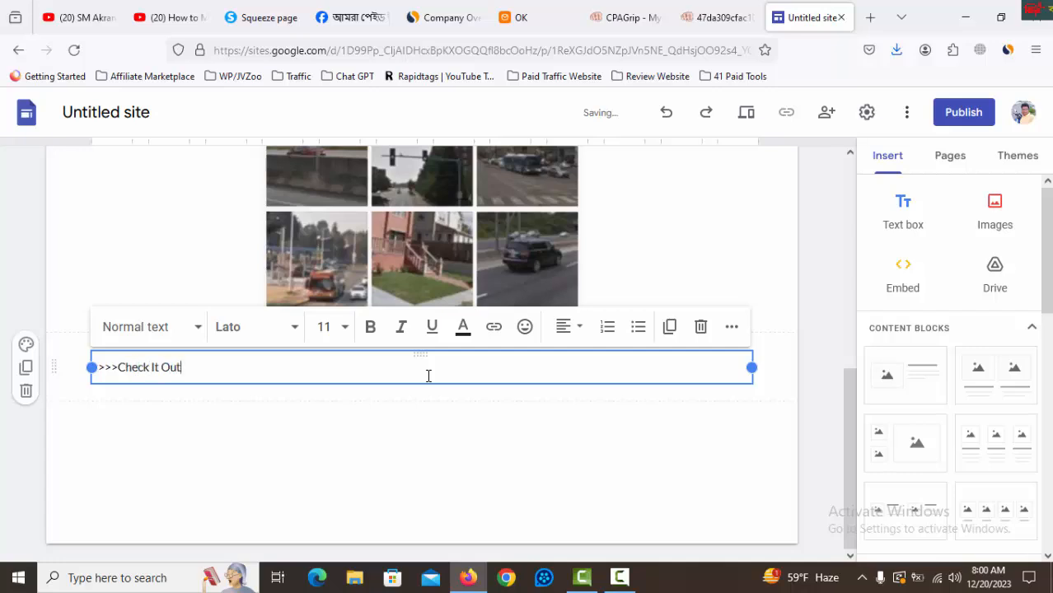
pyautogui.click(565, 327)
pyautogui.click(563, 407)
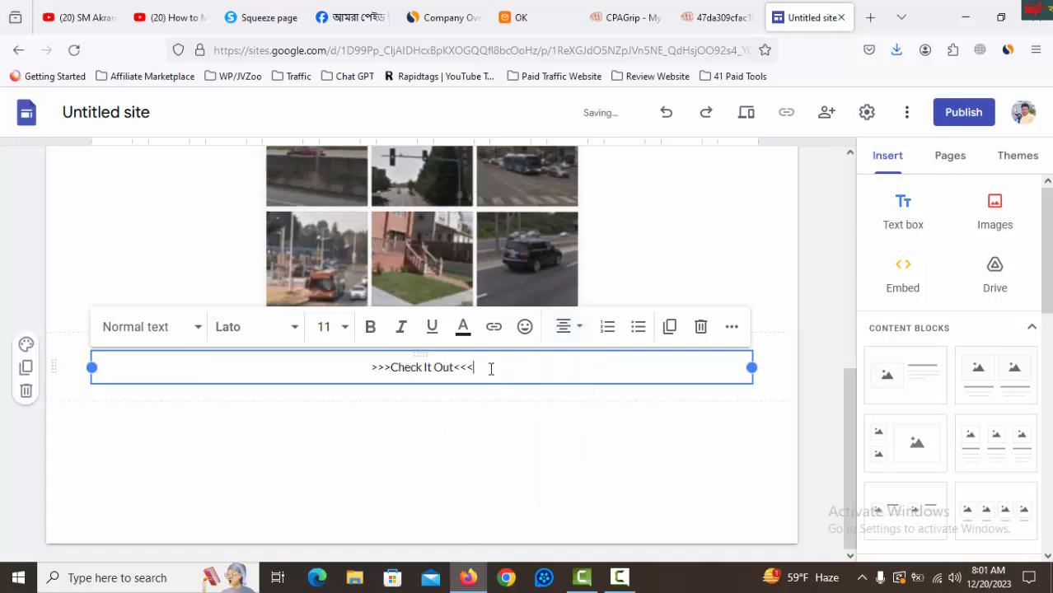
# Make the ">>>Check It Out<<<" text bold and set its font size to 15.
pyautogui.moveTo(491, 369); pyautogui.dragTo(357, 369)
pyautogui.click(371, 327)
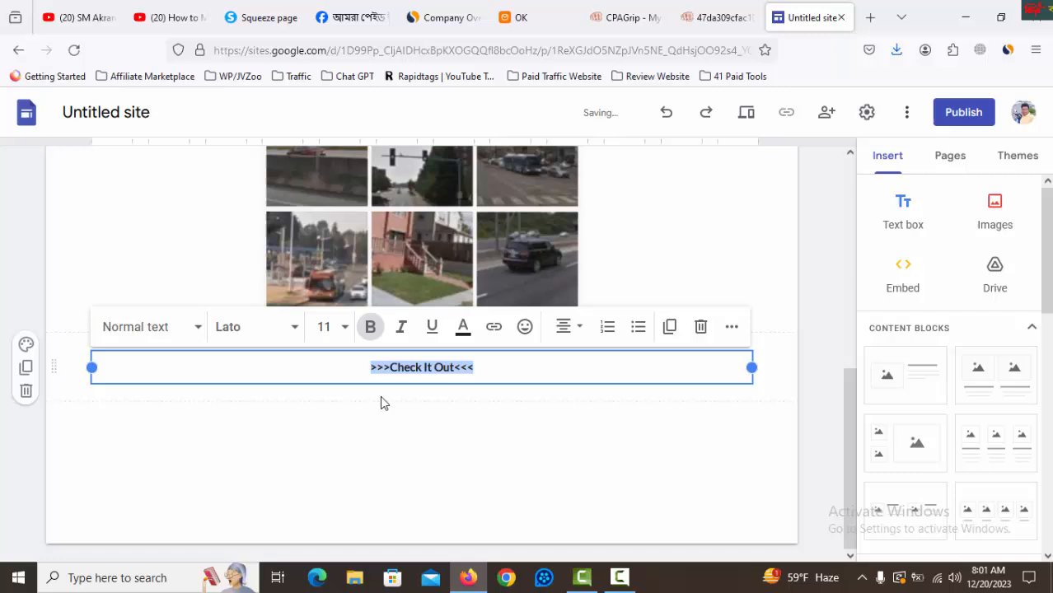
pyautogui.click(330, 327)
pyautogui.write('15')
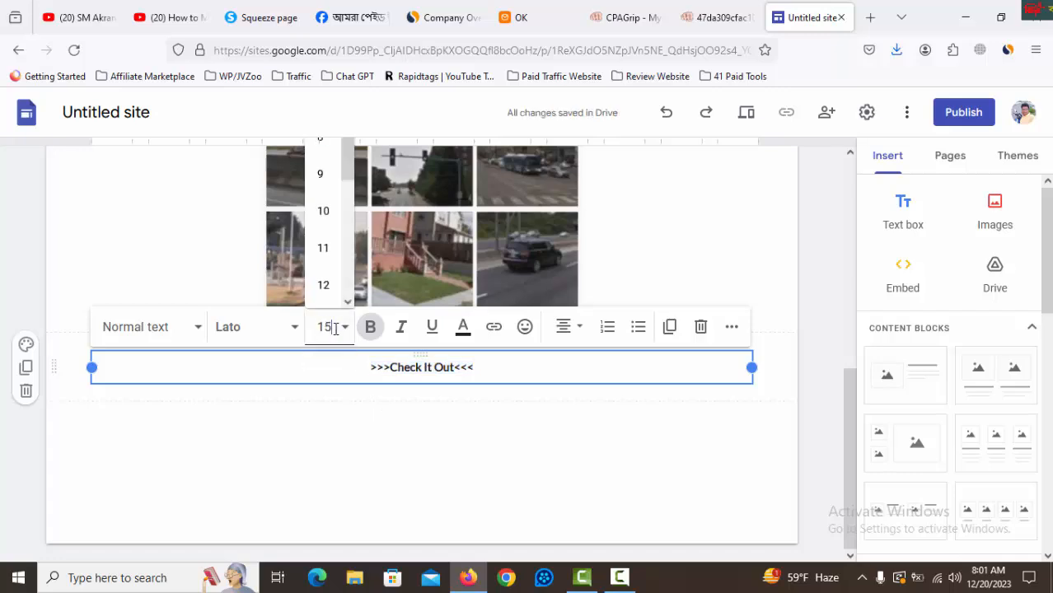
pyautogui.press('Return')
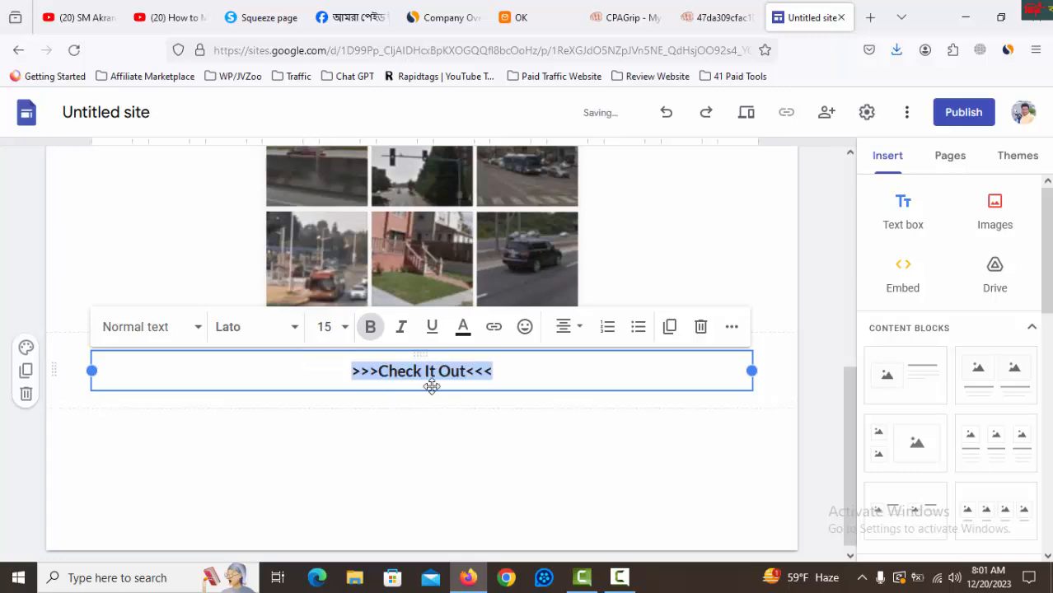
# Copy the Russian offer's tracking link from CPAGrip and apply it as the hyperlink of the ">>>Check It Out<<<" text in Google Sites.
pyautogui.moveTo(493, 372); pyautogui.dragTo(351, 374)
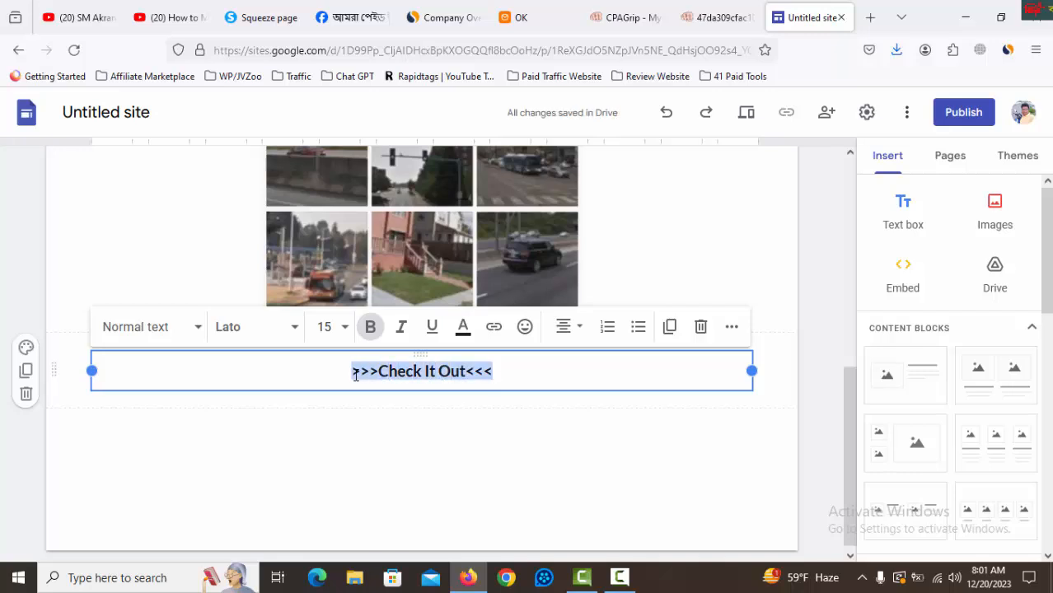
pyautogui.click(619, 17)
pyautogui.click(705, 378)
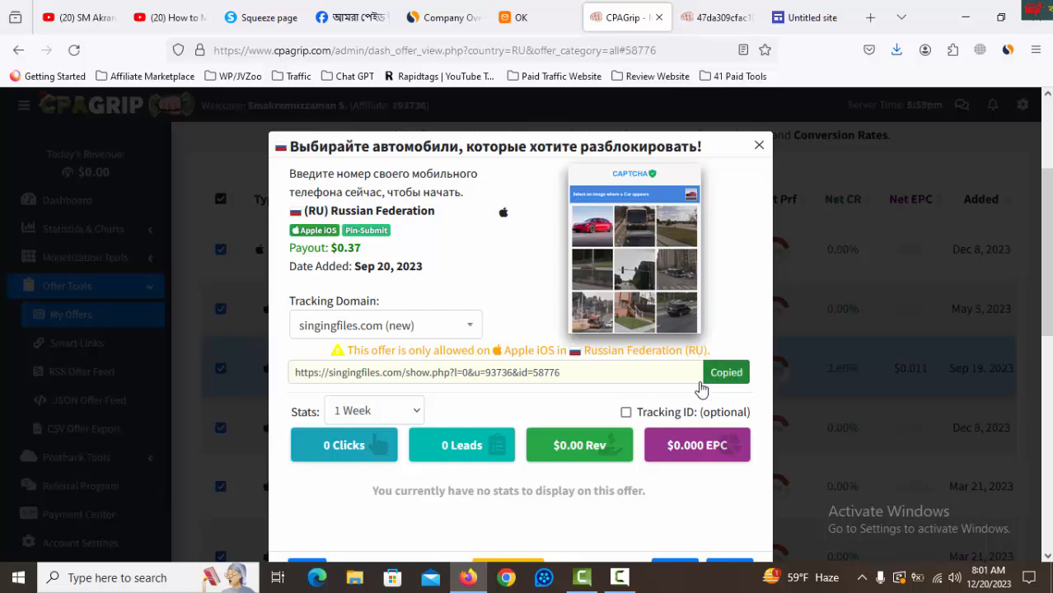
pyautogui.moveTo(562, 375); pyautogui.dragTo(517, 378)
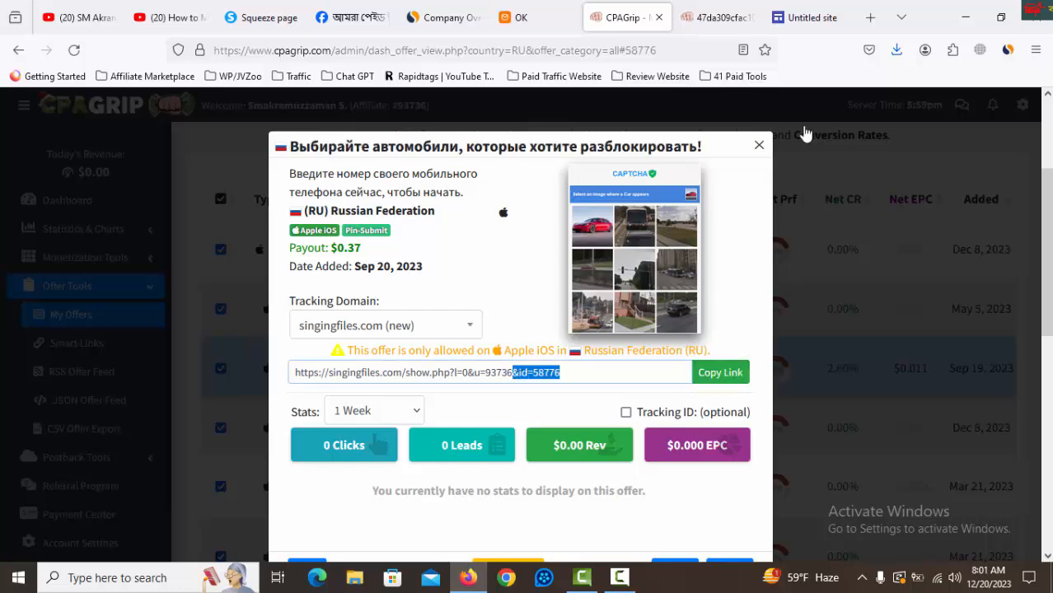
pyautogui.click(801, 17)
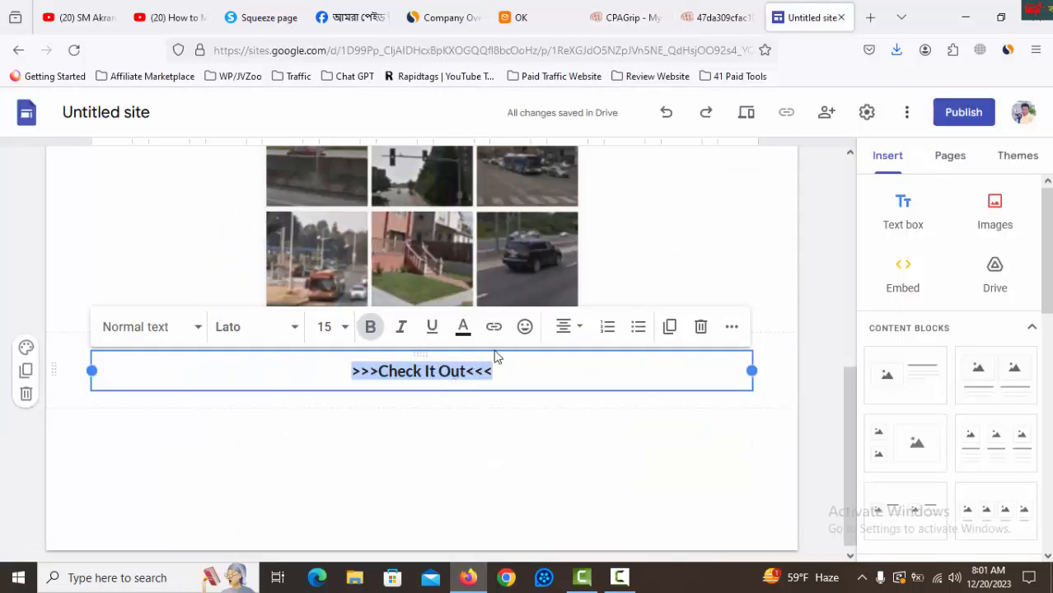
pyautogui.click(493, 326)
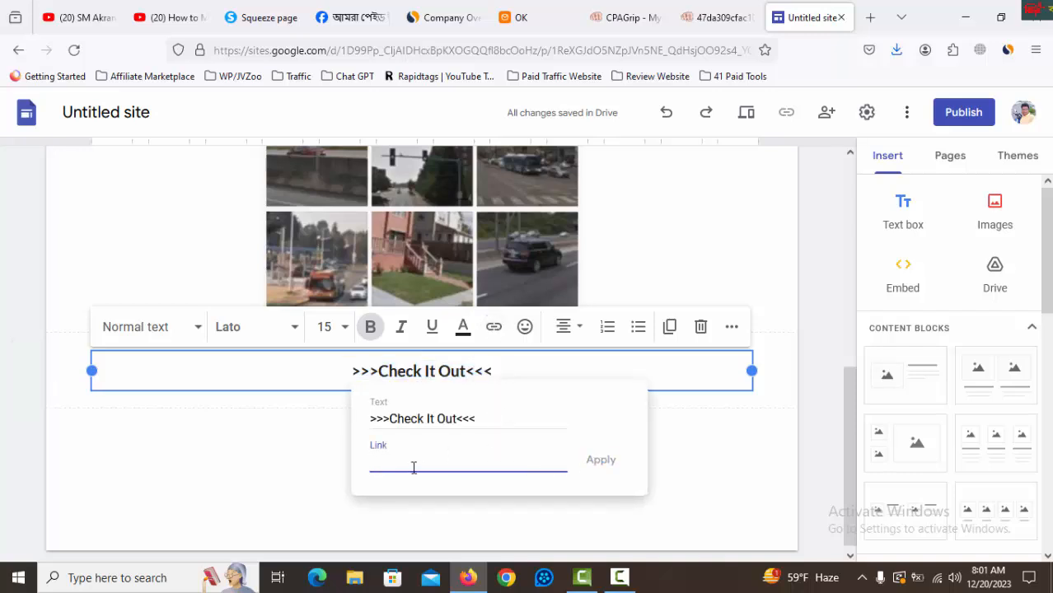
pyautogui.hotkey('ctrl', 'v')
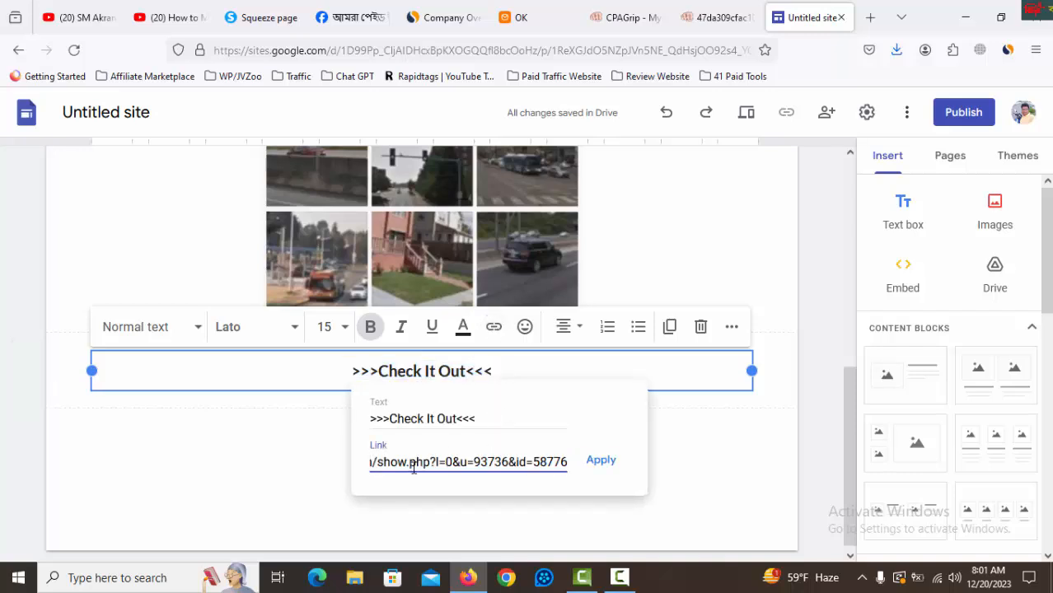
pyautogui.click(601, 461)
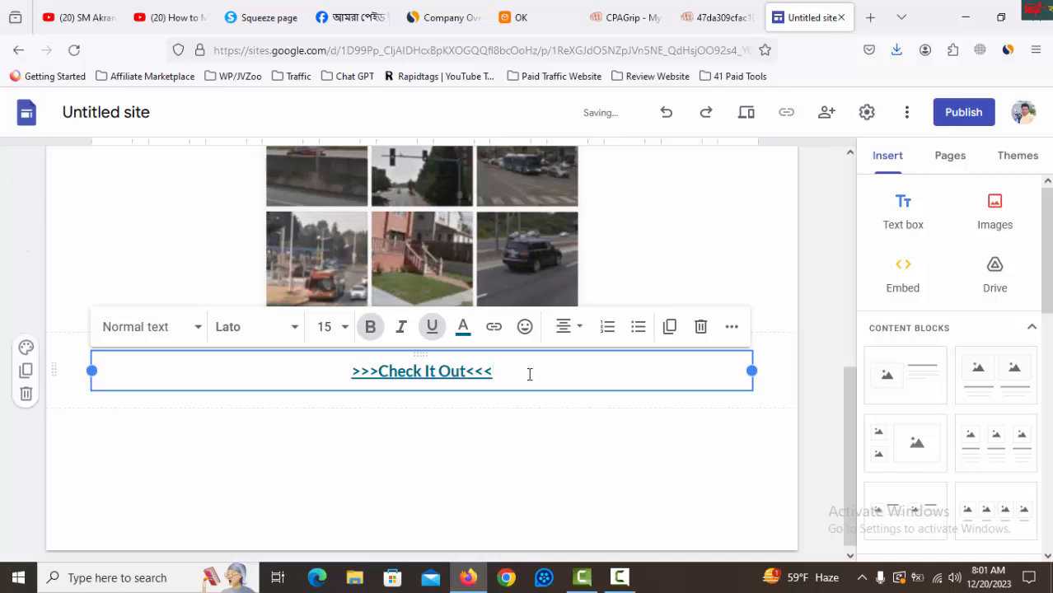
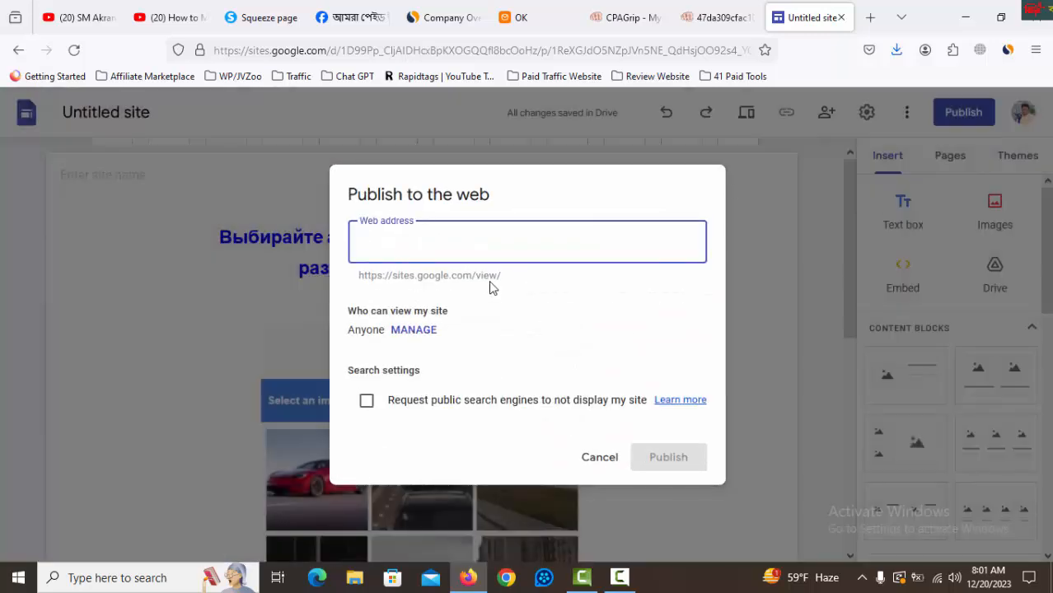
# Enter "gagfdre" as the site's web address in the publishing settings.
pyautogui.write('gagfdre')
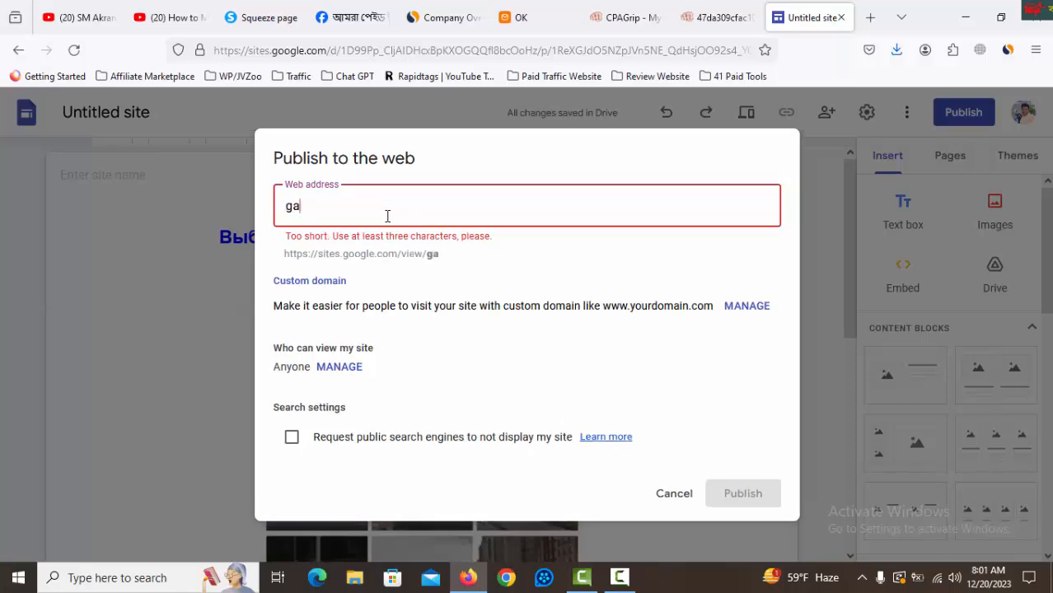
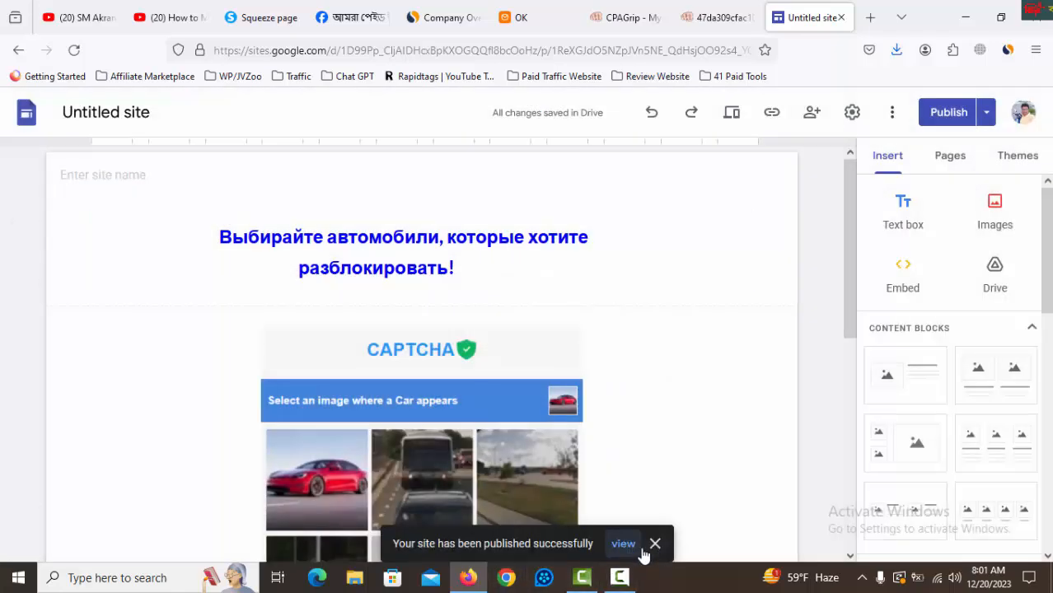
# Open the published site and review the whole landing page, from the title down to the "Check It Out" link.
pyautogui.click(627, 545)
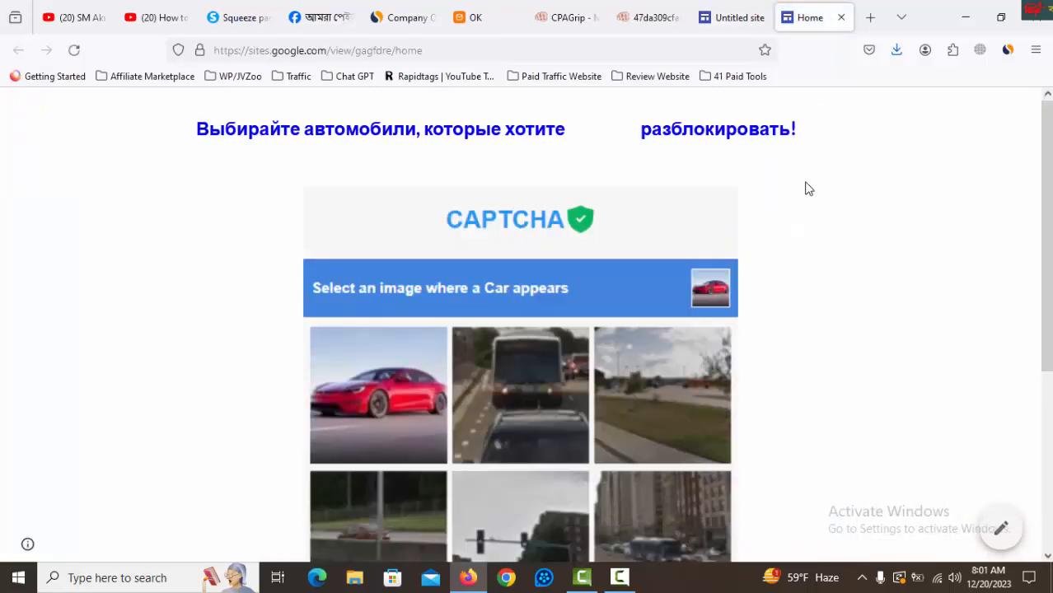
pyautogui.scroll(-3, 805, 189)
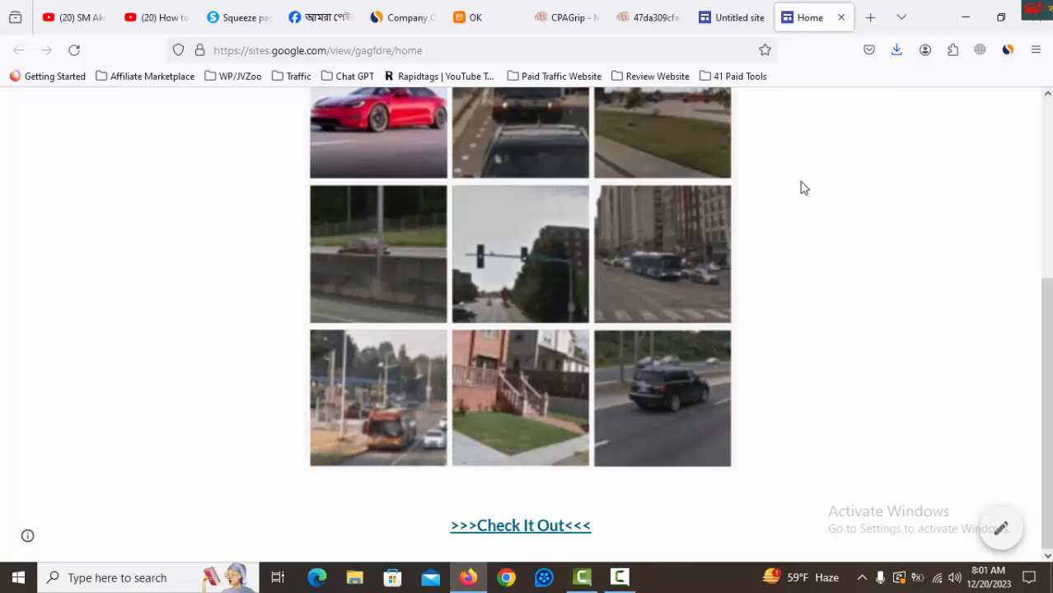
pyautogui.scroll(3, 805, 189)
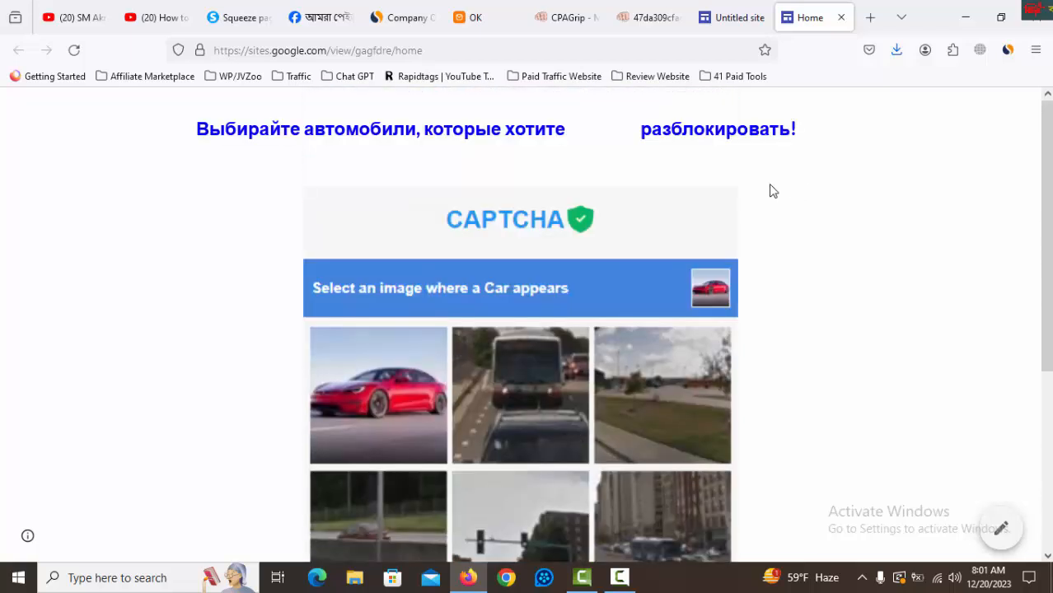
# Switch to Similarweb and review the ok.ru traffic figures and the geographic breakdown of visits.
pyautogui.click(397, 18)
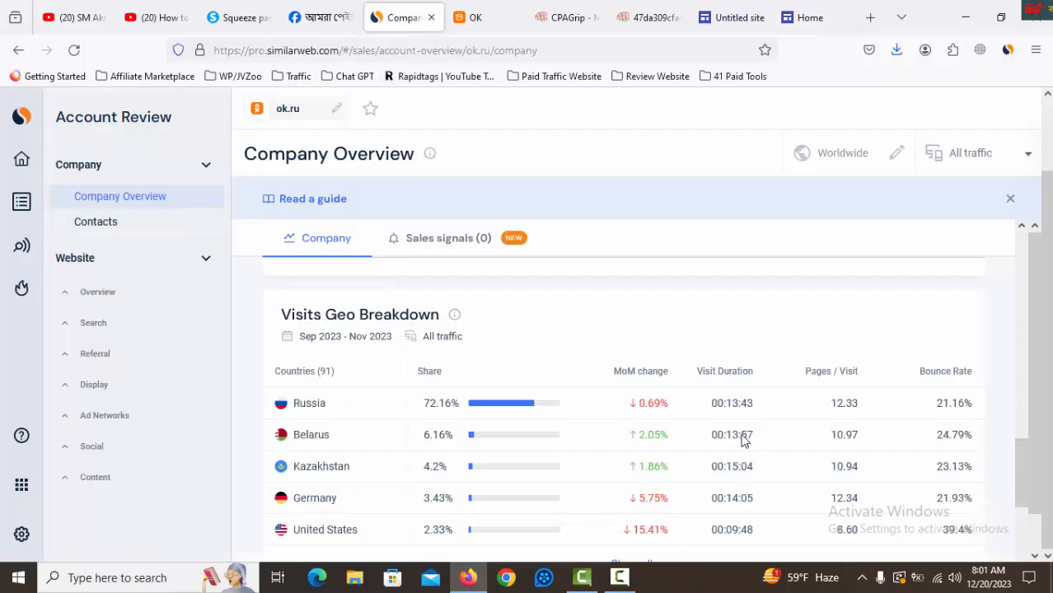
pyautogui.scroll(8, 584, 513)
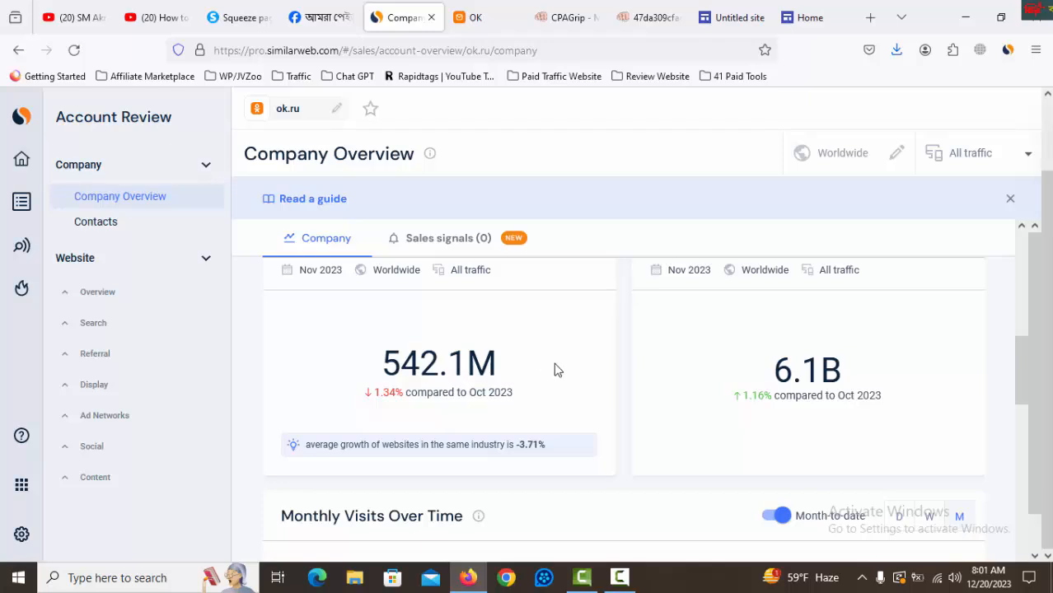
pyautogui.scroll(-6, 577, 371)
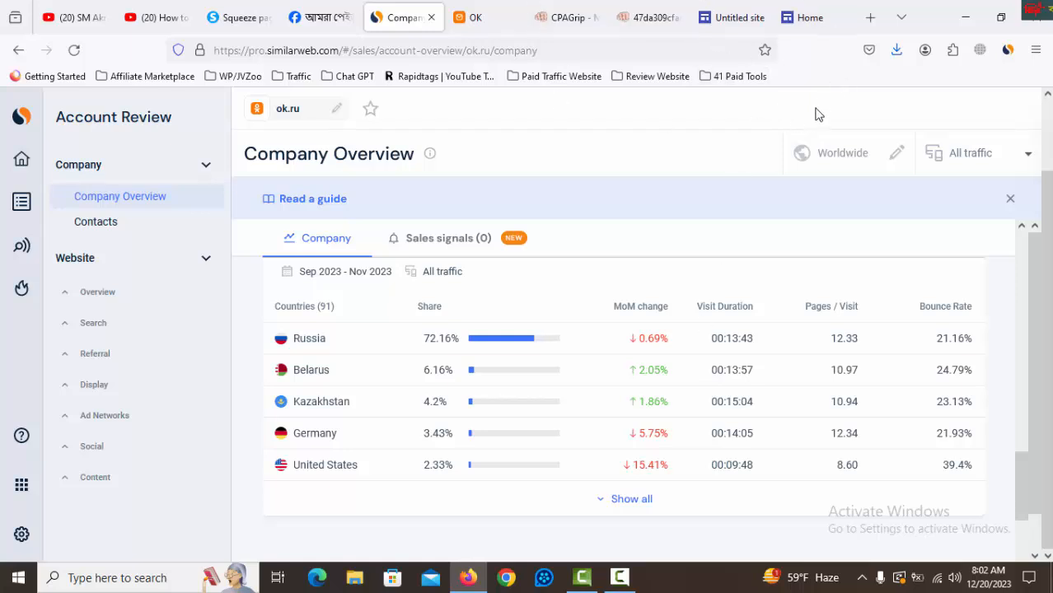
# Switch to the OK social network and start a new Record post.
pyautogui.click(498, 16)
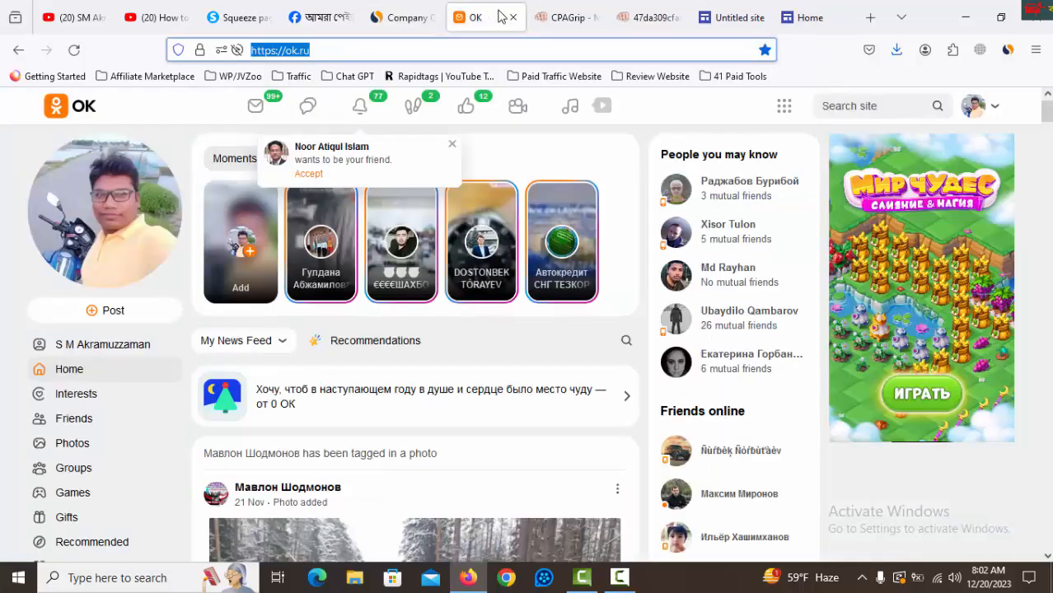
pyautogui.doubleClick(807, 49)
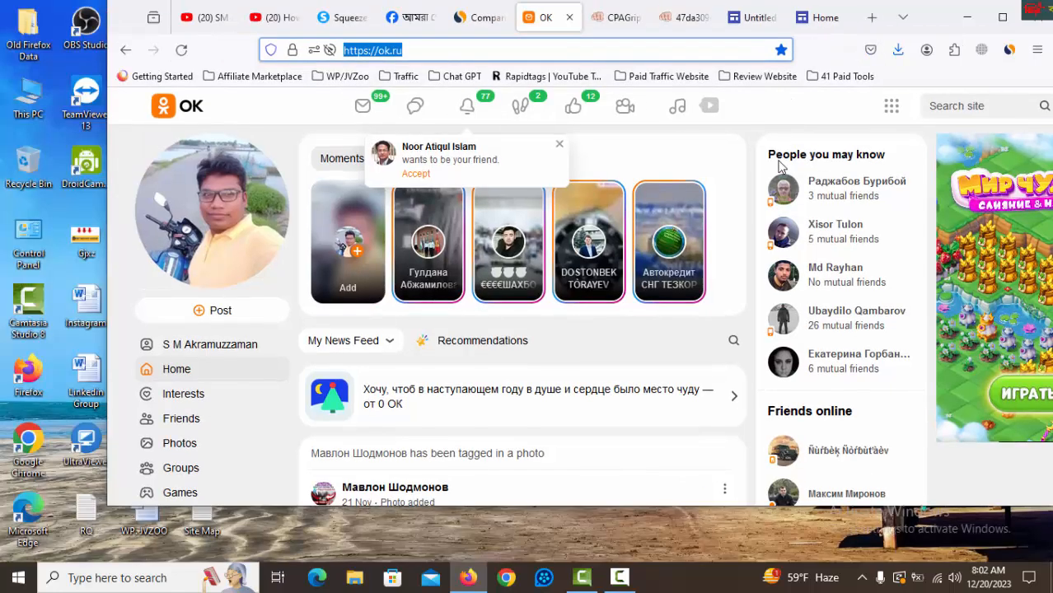
pyautogui.click(1000, 16)
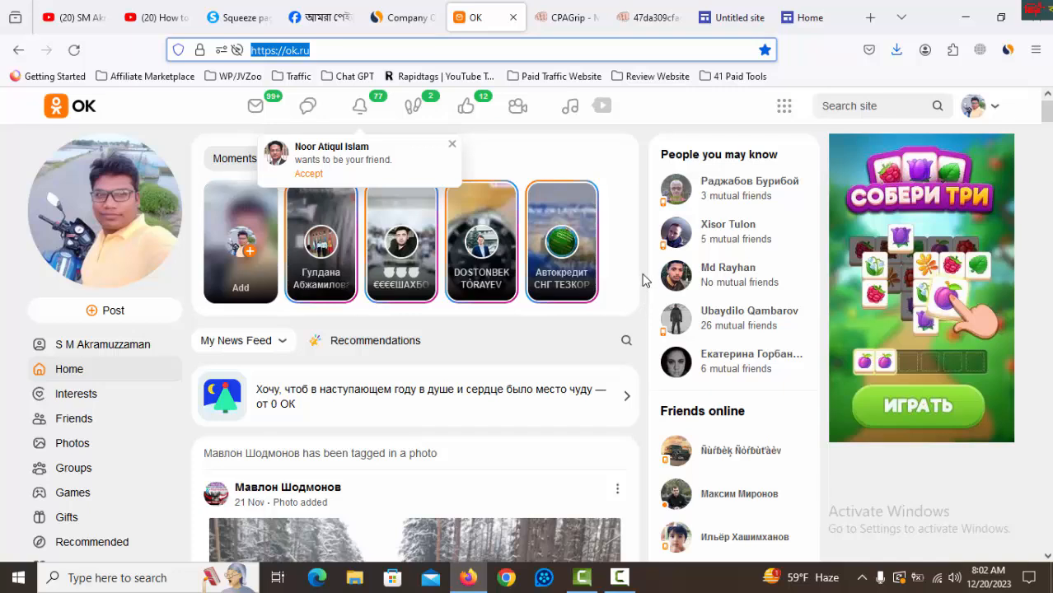
pyautogui.click(114, 315)
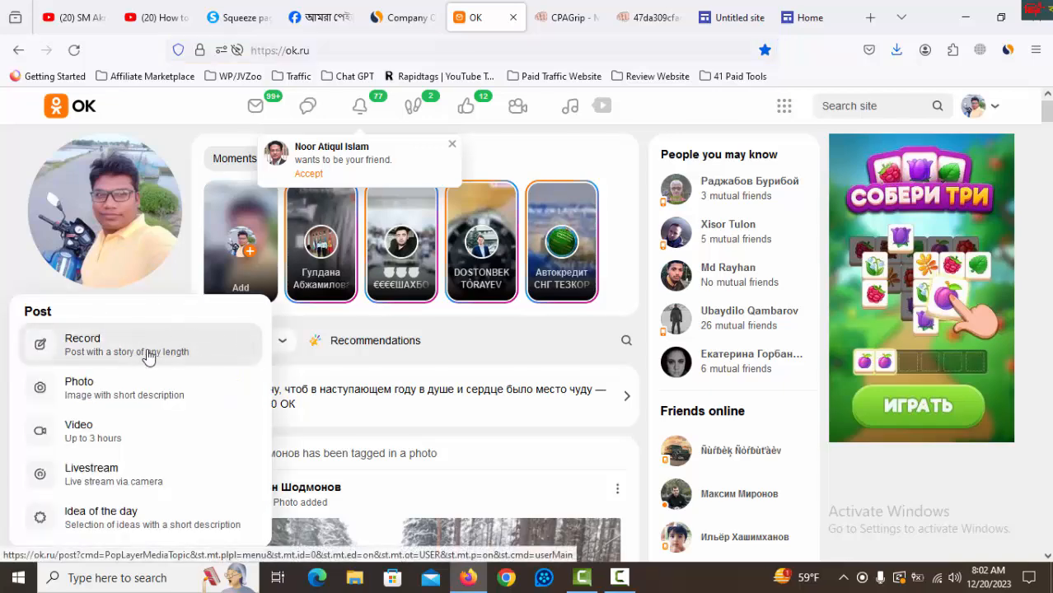
pyautogui.click(71, 339)
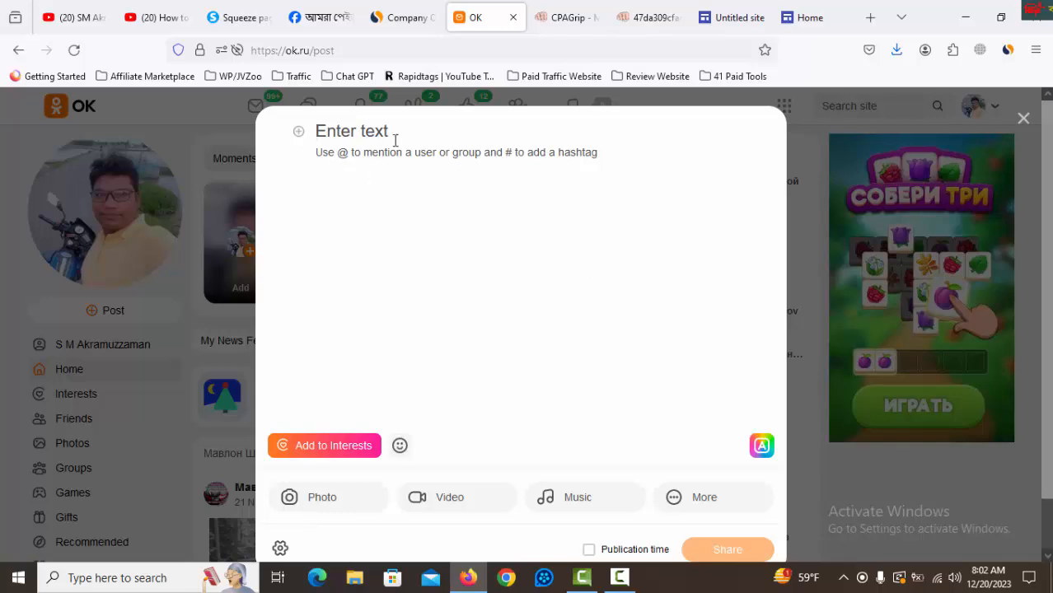
# Copy the title "Выбирайте автомобили, которые хотите разблокировать!" from the CPAGrip offer into the new OK post.
pyautogui.click(572, 19)
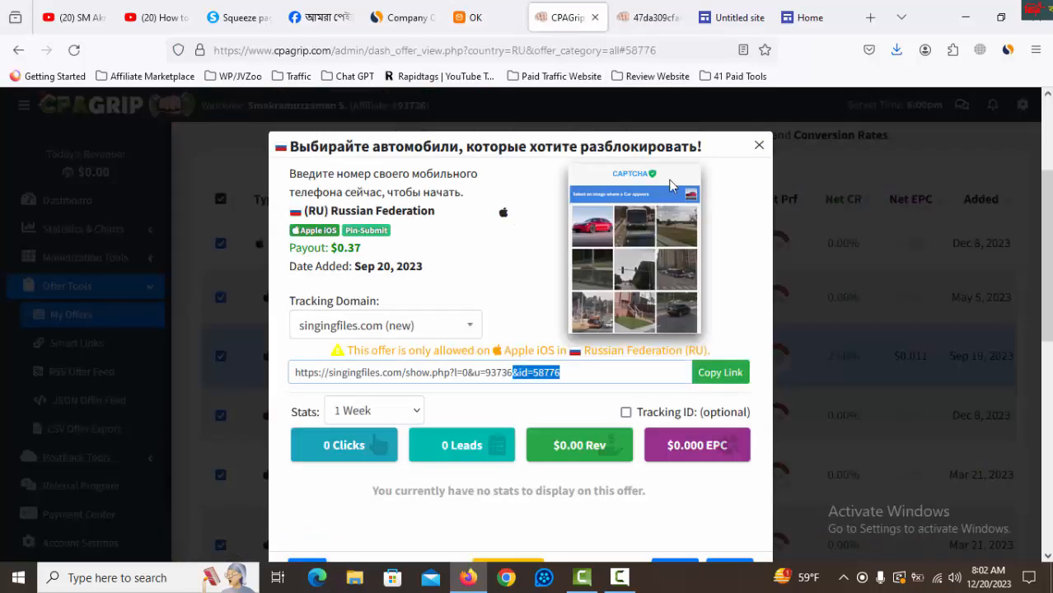
pyautogui.moveTo(712, 156); pyautogui.dragTo(293, 148)
pyautogui.hotkey('ctrl', 'c')
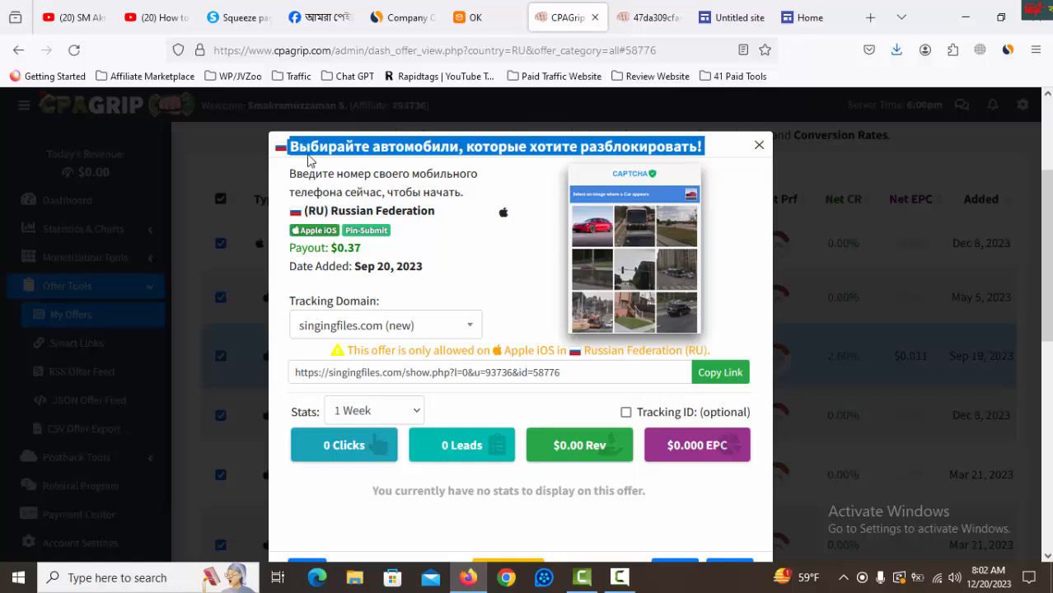
pyautogui.click(486, 18)
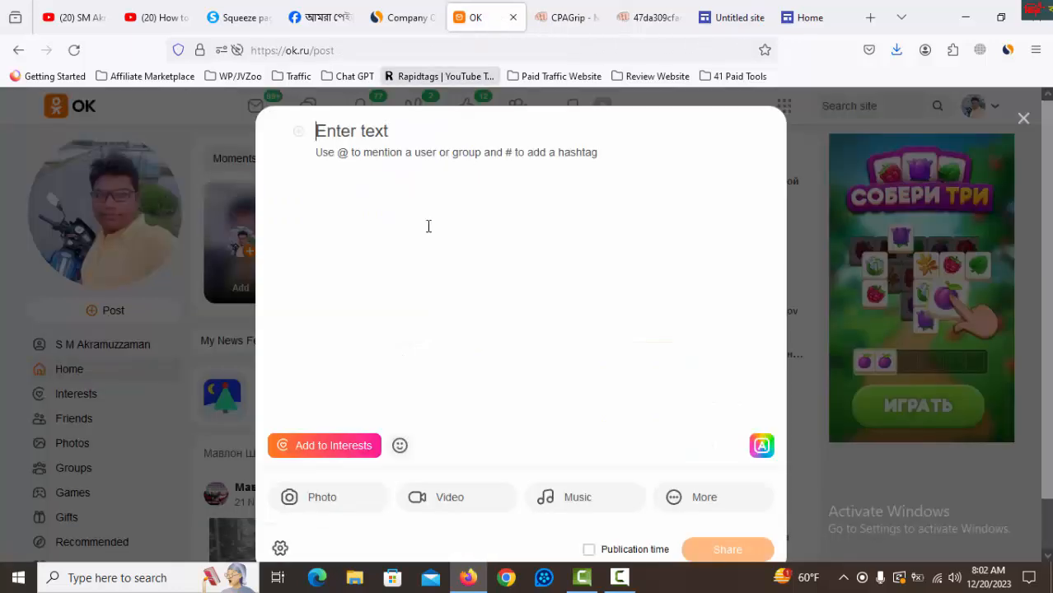
pyautogui.hotkey('ctrl', 'v')
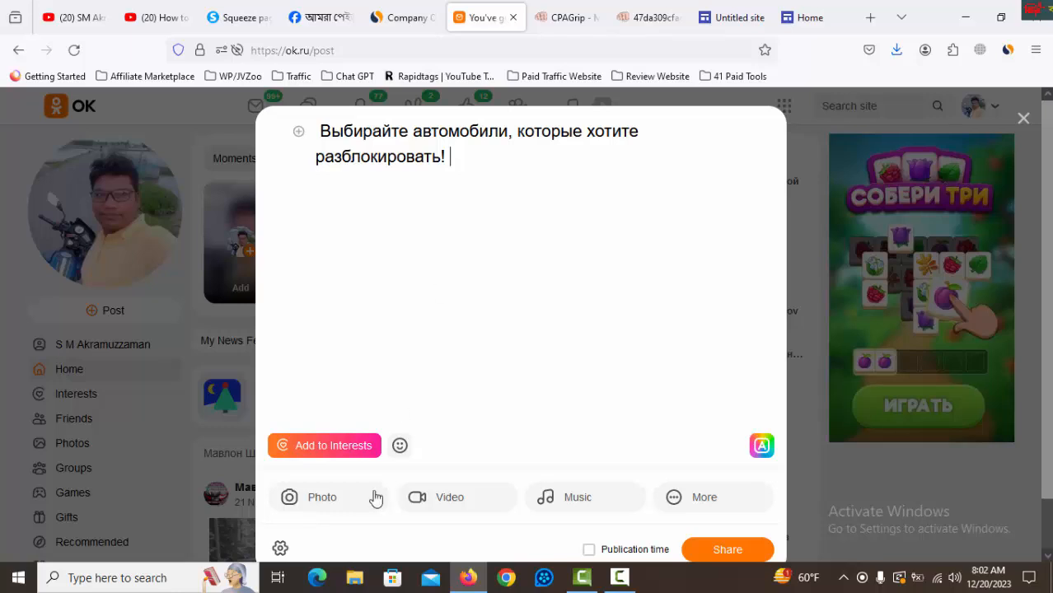
# Attach the CAPTCHA image 47da309cfac106cb1af78d989175eeb1 from the Downloads folder to the post.
pyautogui.click(322, 499)
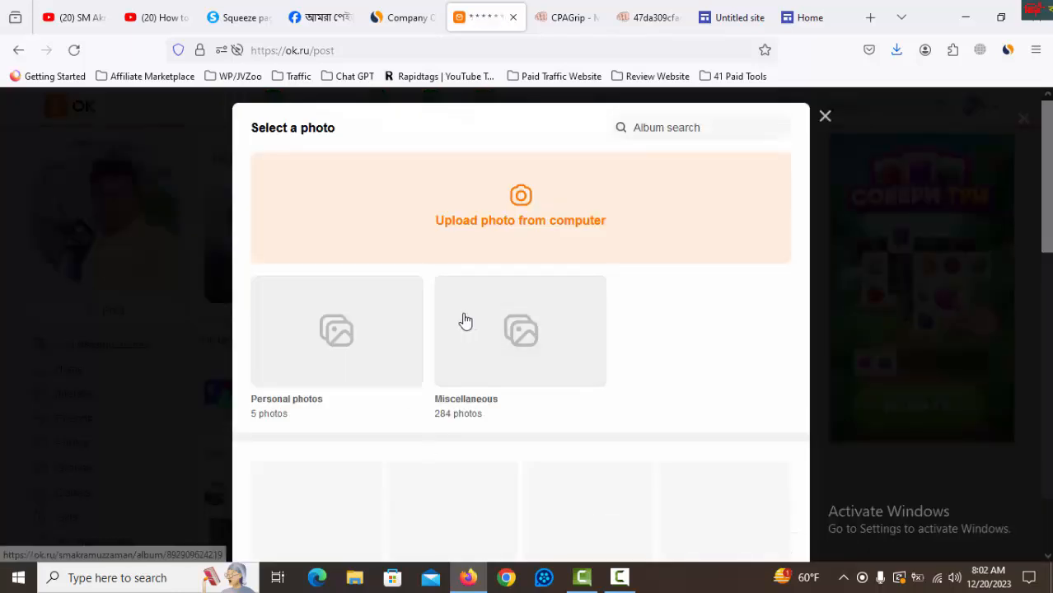
pyautogui.click(562, 218)
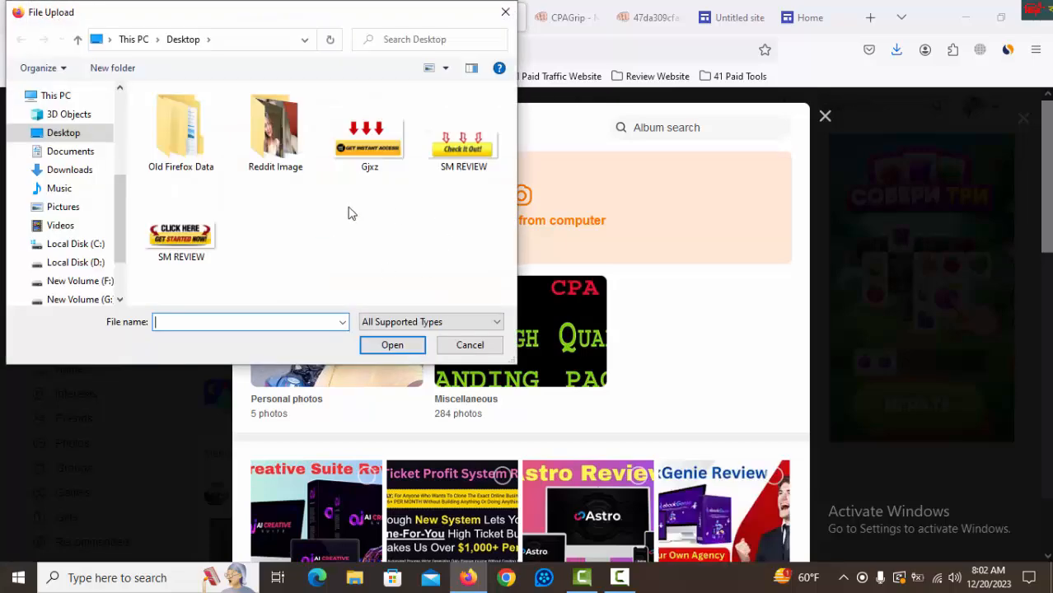
pyautogui.click(70, 169)
pyautogui.click(192, 210)
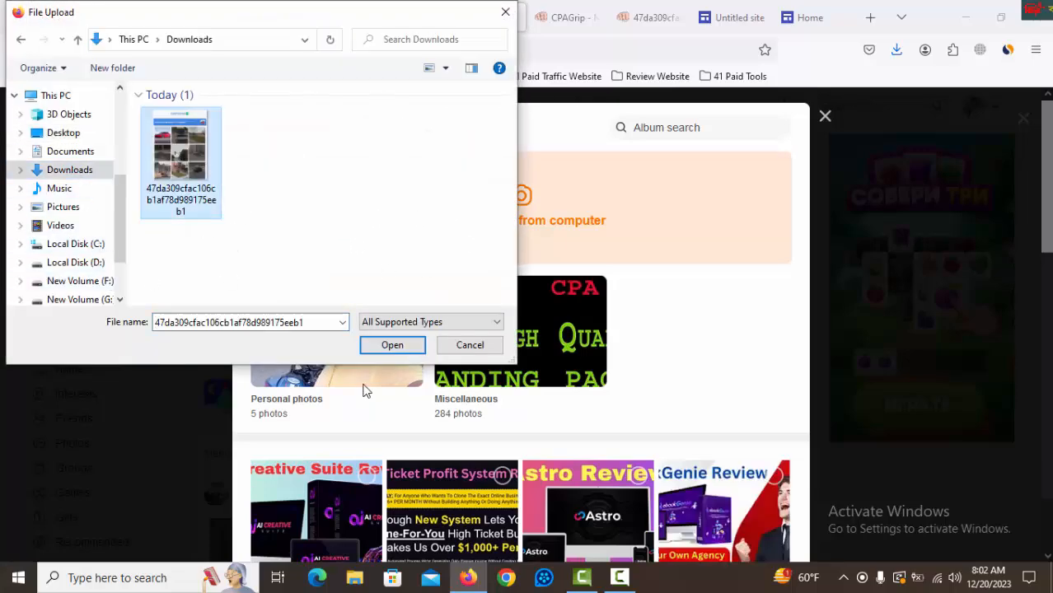
pyautogui.click(391, 344)
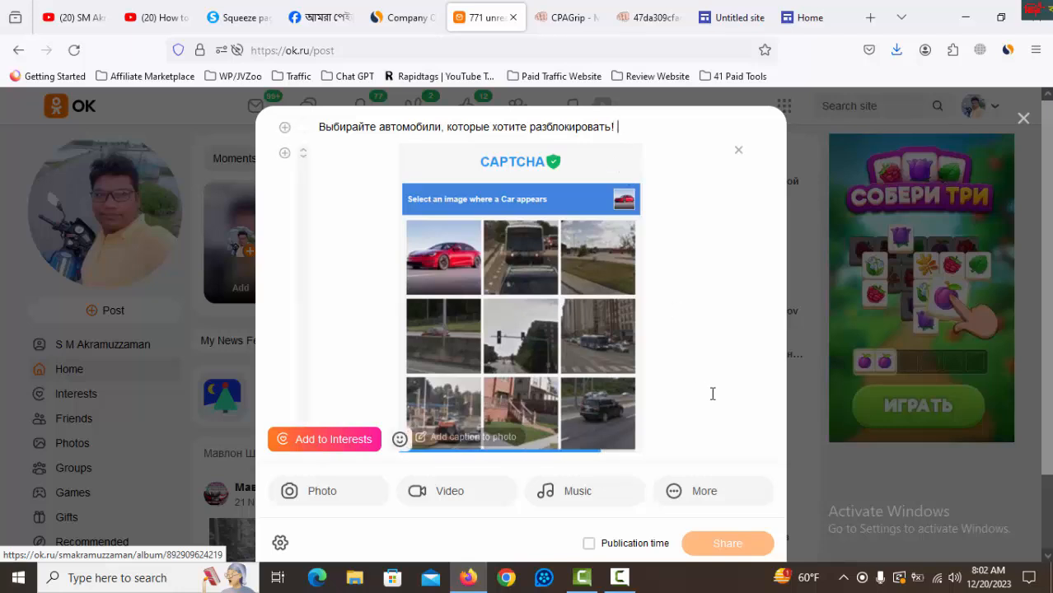
# Remove the CAPTCHA image from the post and add the line "Click Here :" below the title.
pyautogui.write('\\')
pyautogui.press('Return')
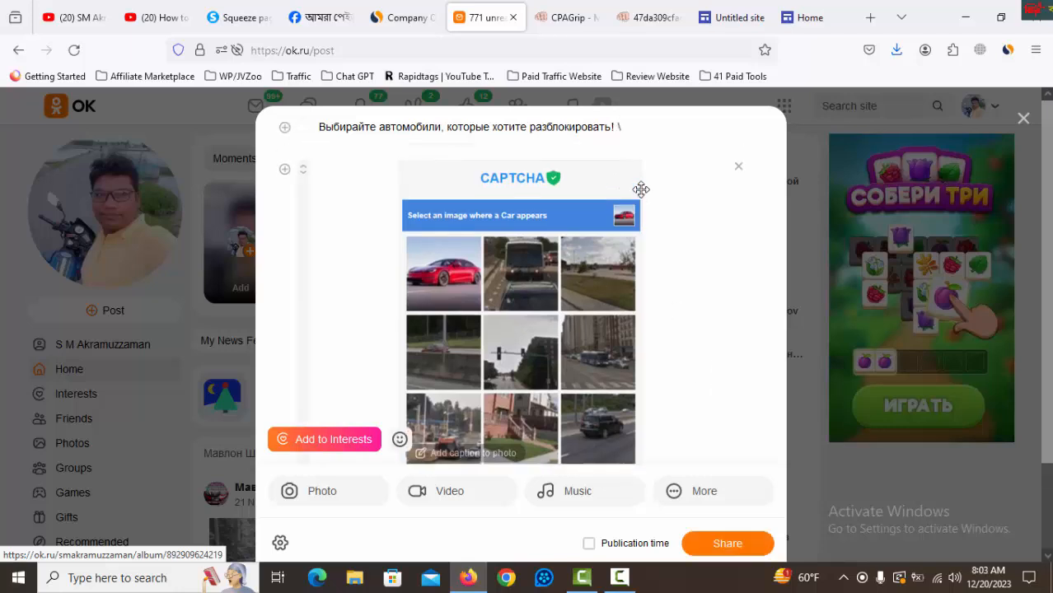
pyautogui.click(739, 168)
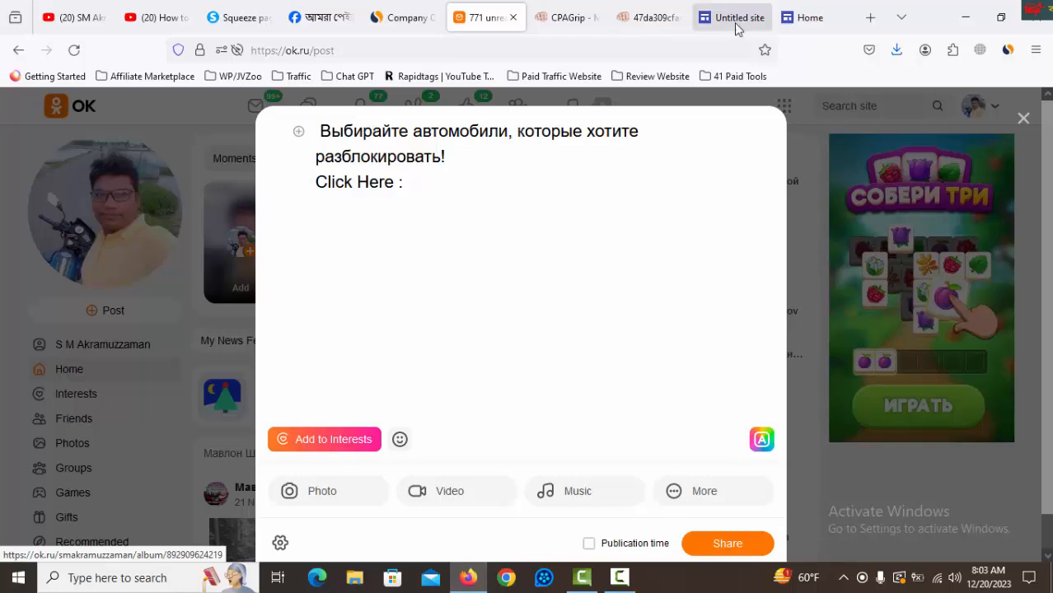
pyautogui.click(816, 17)
pyautogui.click(399, 50)
pyautogui.rightClick(398, 50)
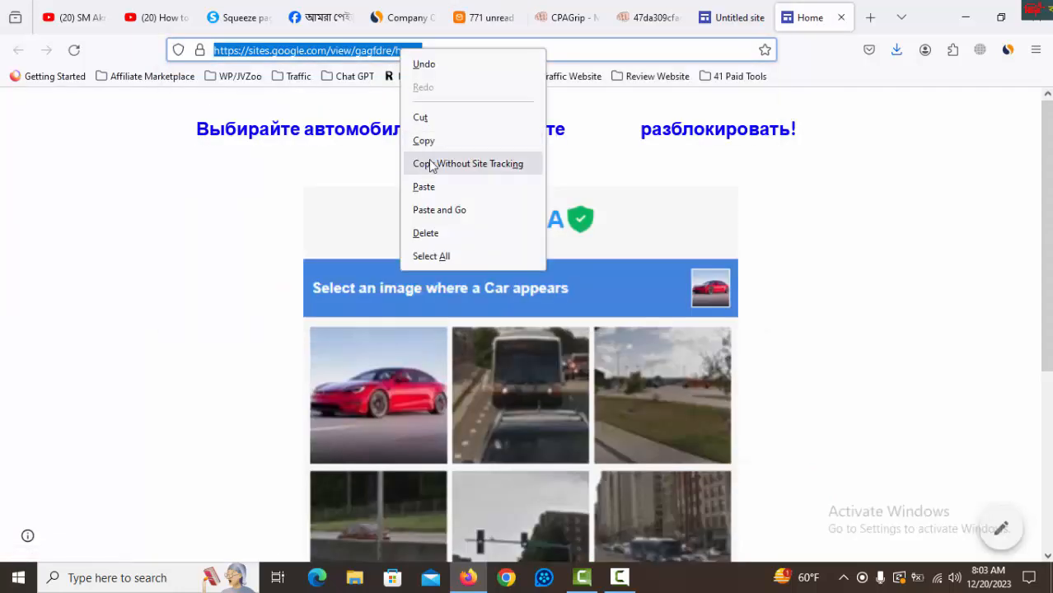
pyautogui.click(435, 162)
pyautogui.click(486, 17)
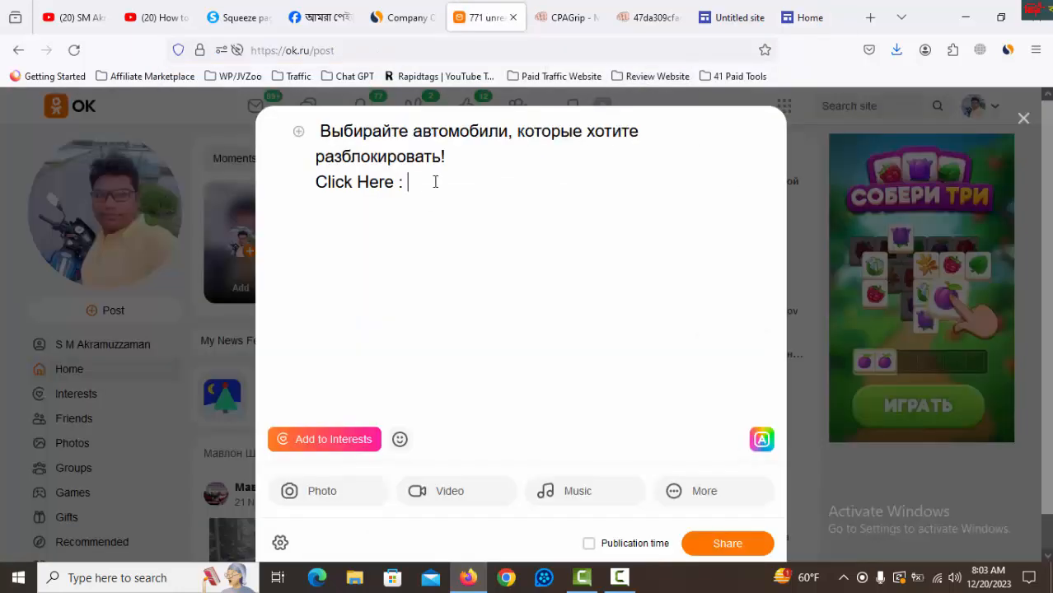
pyautogui.hotkey('ctrl', 'v')
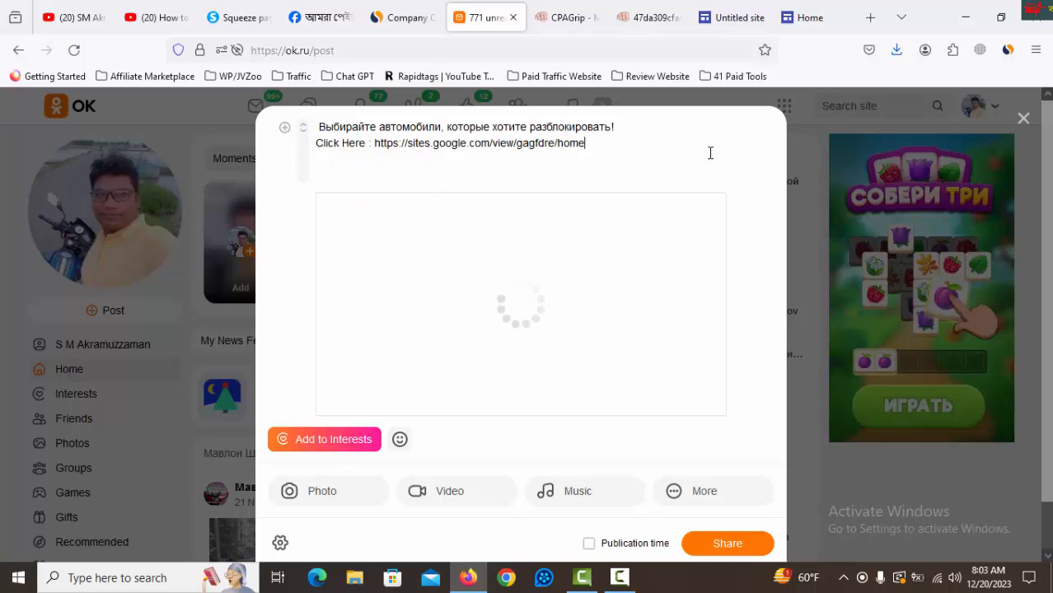
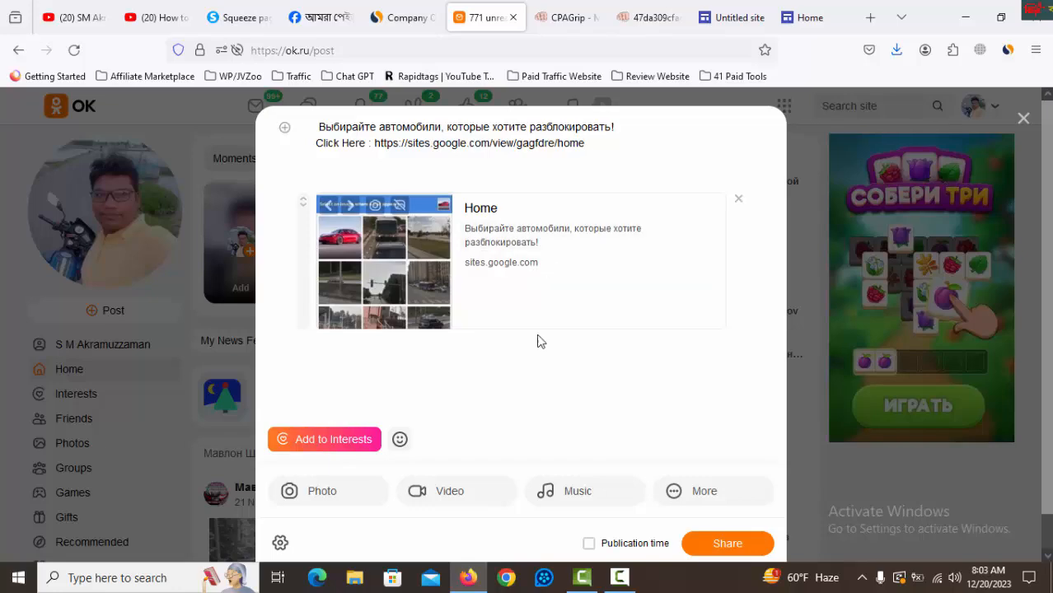
# Attach the CAPTCHA image 47da309cfac106cb1af78d989175eeb1 from the Downloads folder below the post's link preview.
pyautogui.click(289, 491)
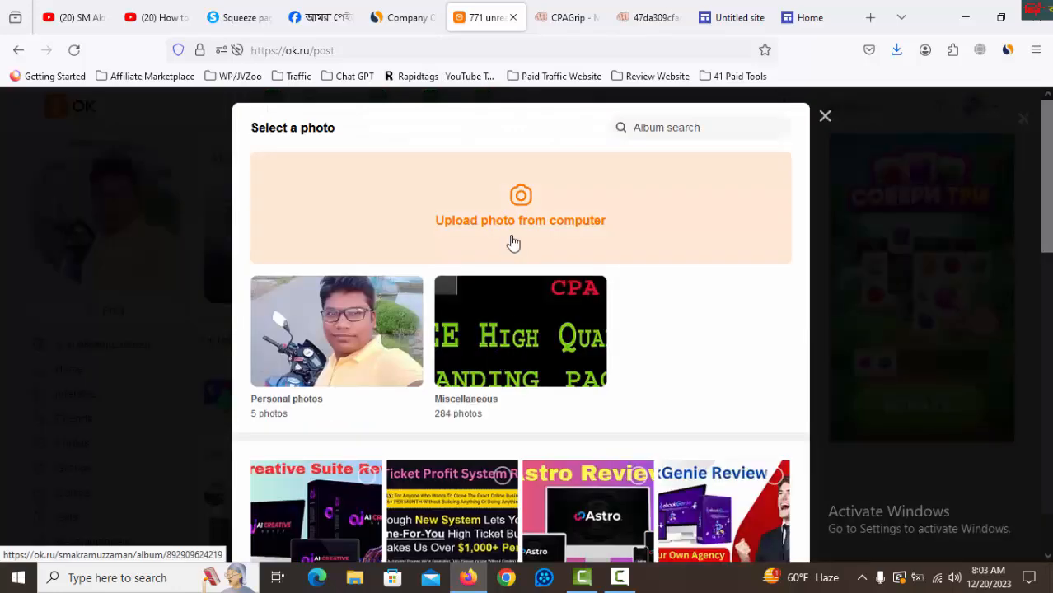
pyautogui.click(486, 230)
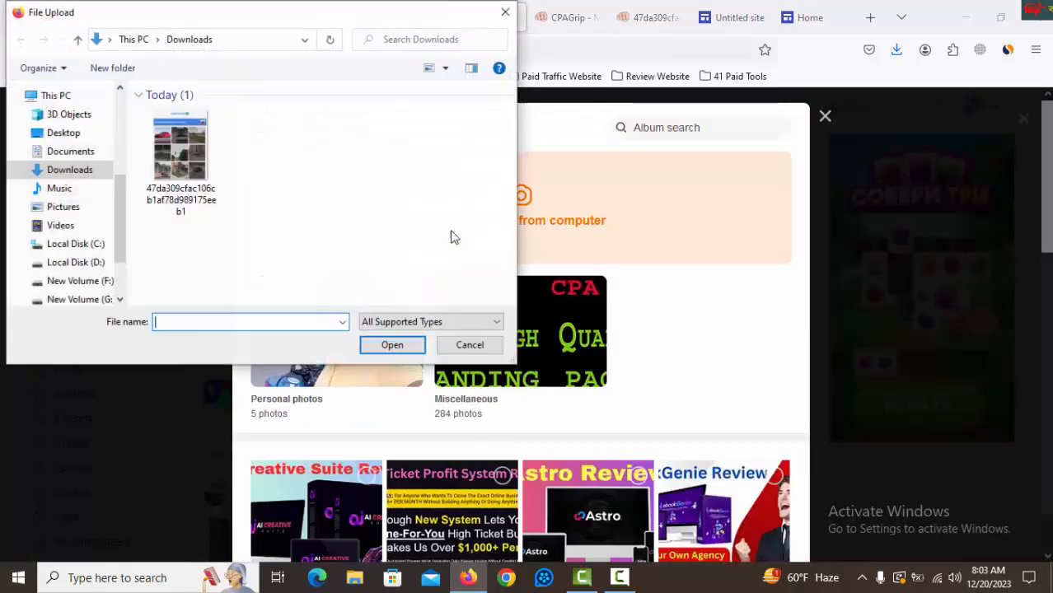
pyautogui.click(180, 164)
pyautogui.click(414, 343)
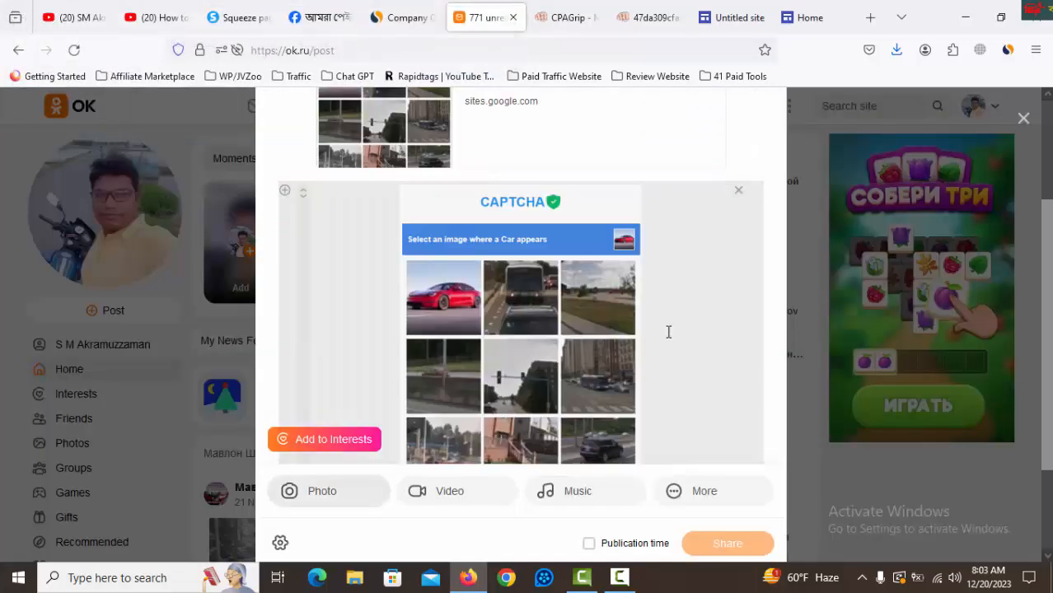
# Review the finished post with its text, link preview and CAPTCHA image, and publish it to the profile.
pyautogui.scroll(-4, 627, 379)
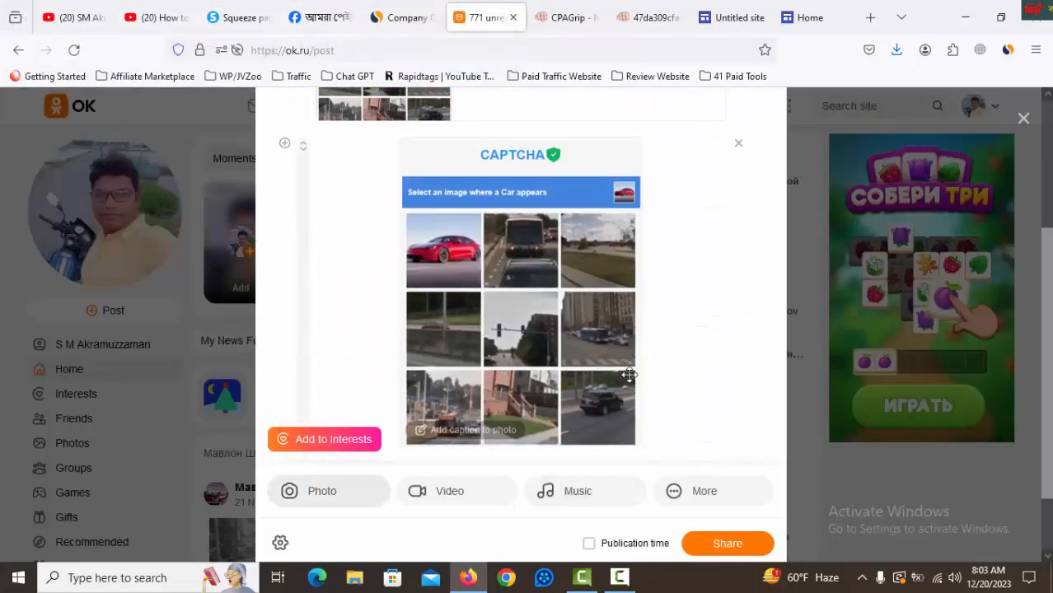
pyautogui.scroll(3, 675, 386)
pyautogui.scroll(-5, 673, 381)
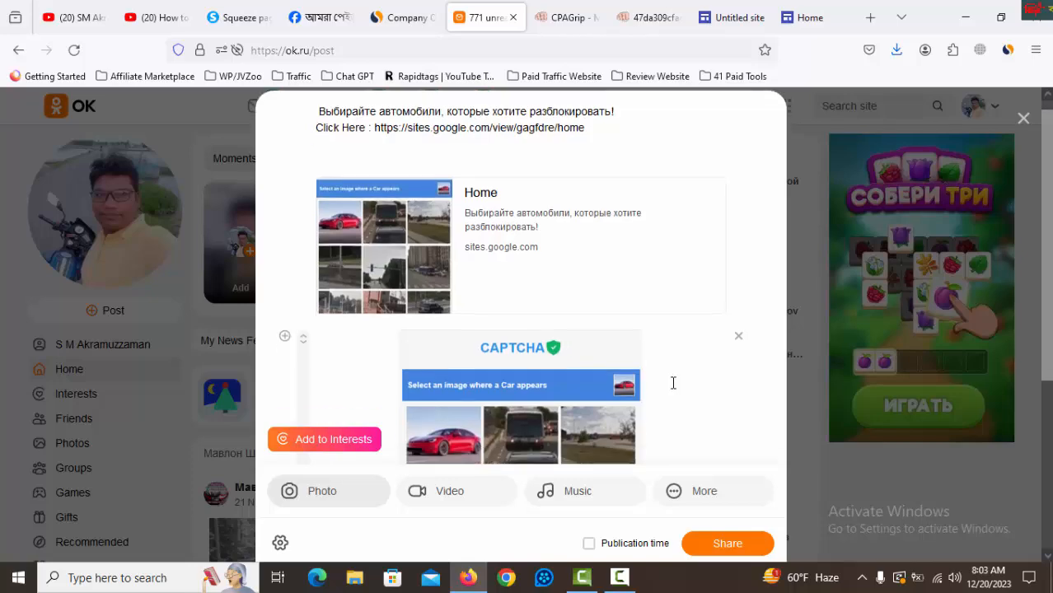
pyautogui.click(733, 513)
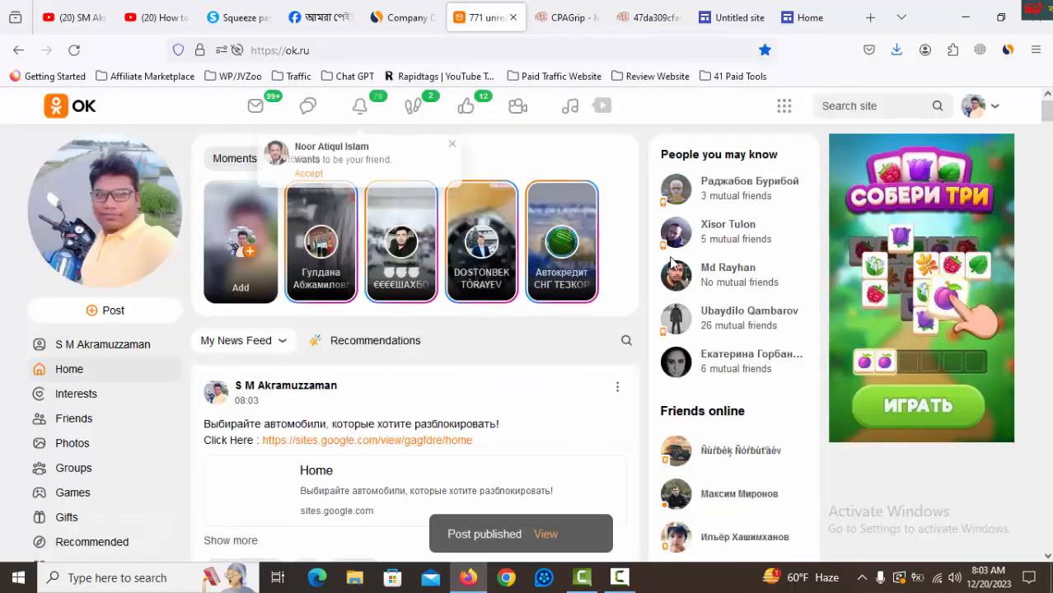
pyautogui.scroll(-2, 528, 329)
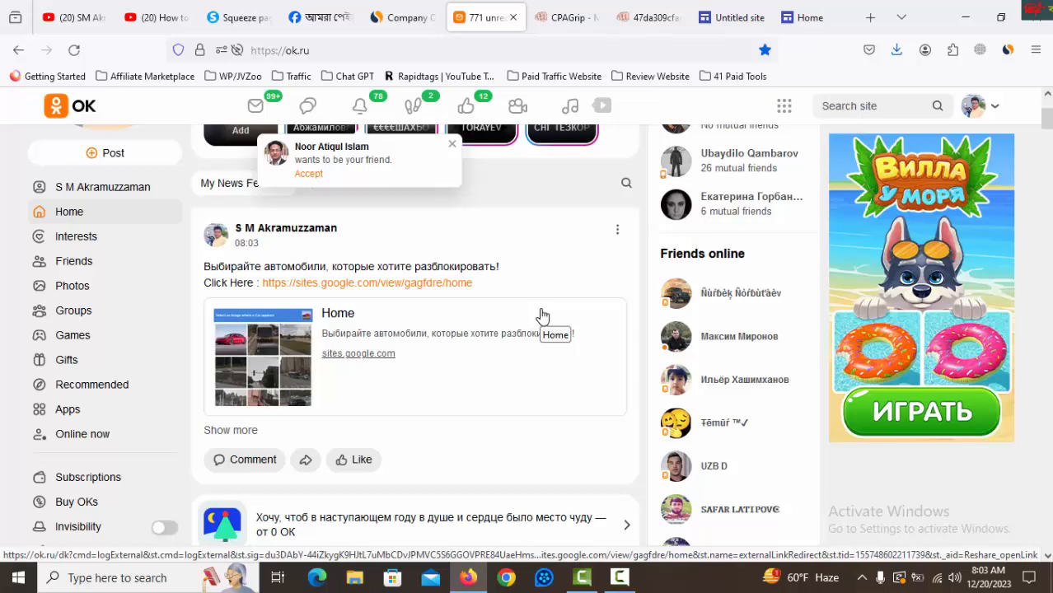
# Accept the incoming friend request, send friend requests to the new friend's suggested contacts, and close the Friendships notifications.
pyautogui.click(309, 175)
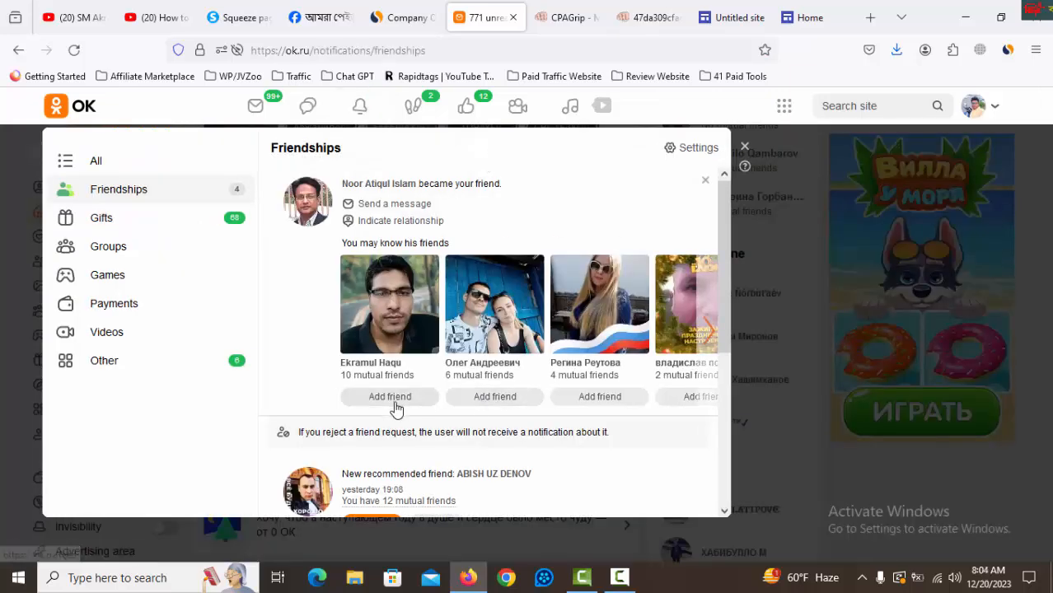
pyautogui.click(428, 402)
pyautogui.click(482, 399)
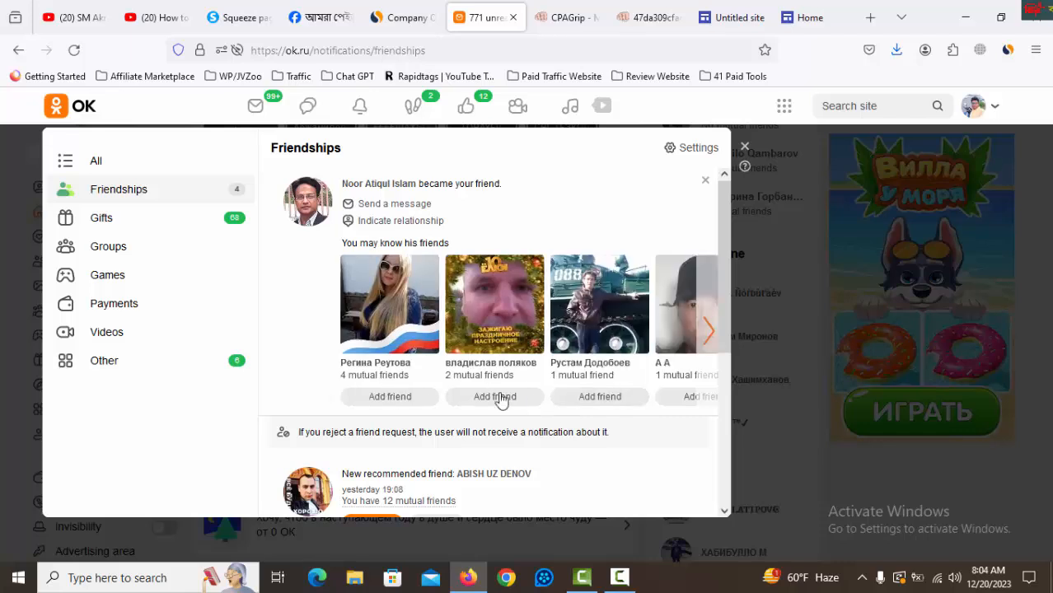
pyautogui.click(496, 399)
pyautogui.click(388, 400)
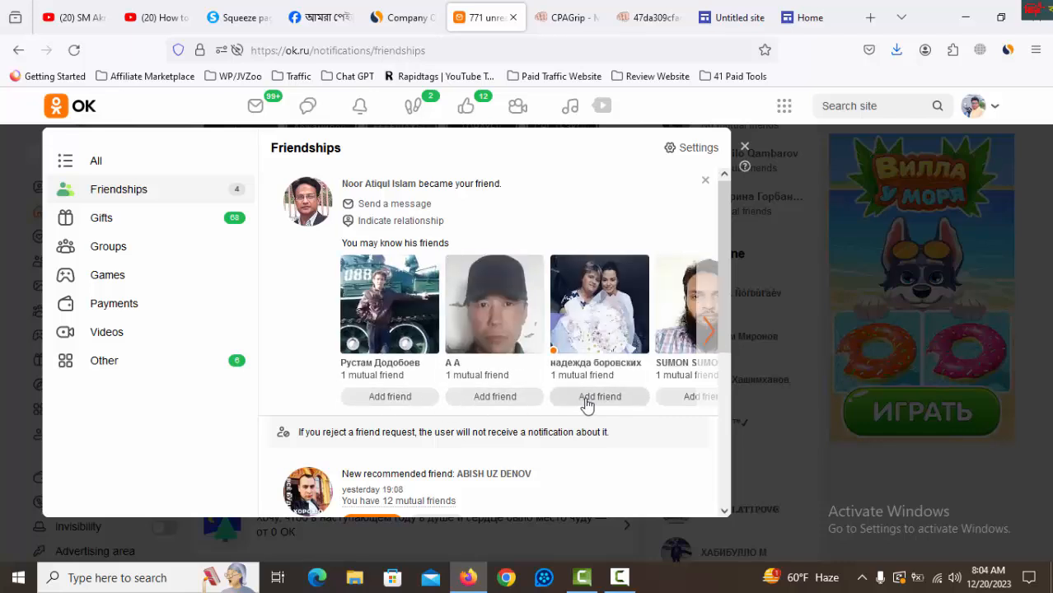
pyautogui.click(584, 403)
pyautogui.click(499, 399)
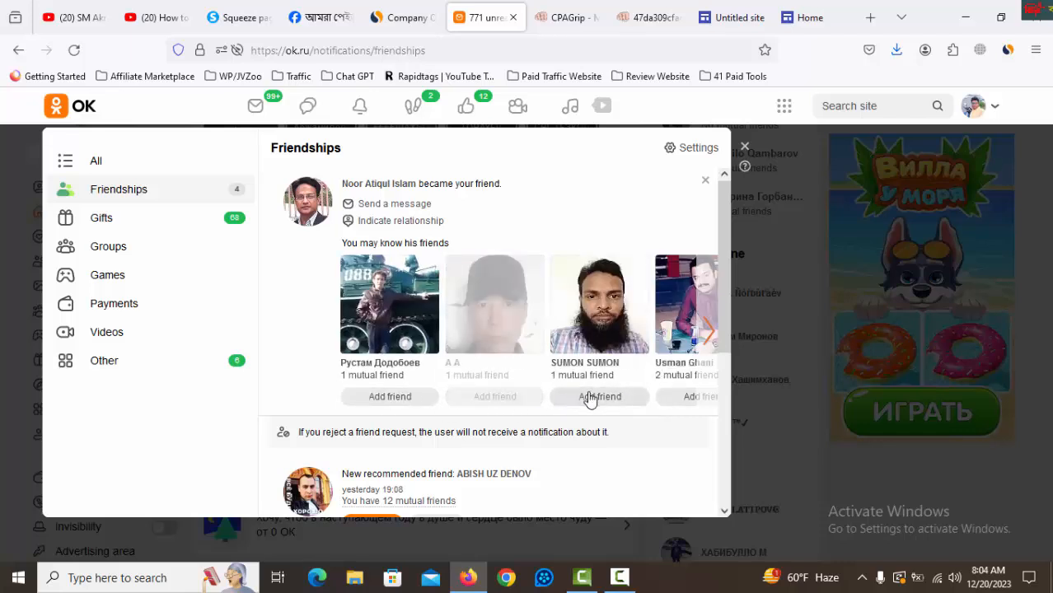
pyautogui.click(590, 400)
pyautogui.click(390, 401)
pyautogui.click(496, 401)
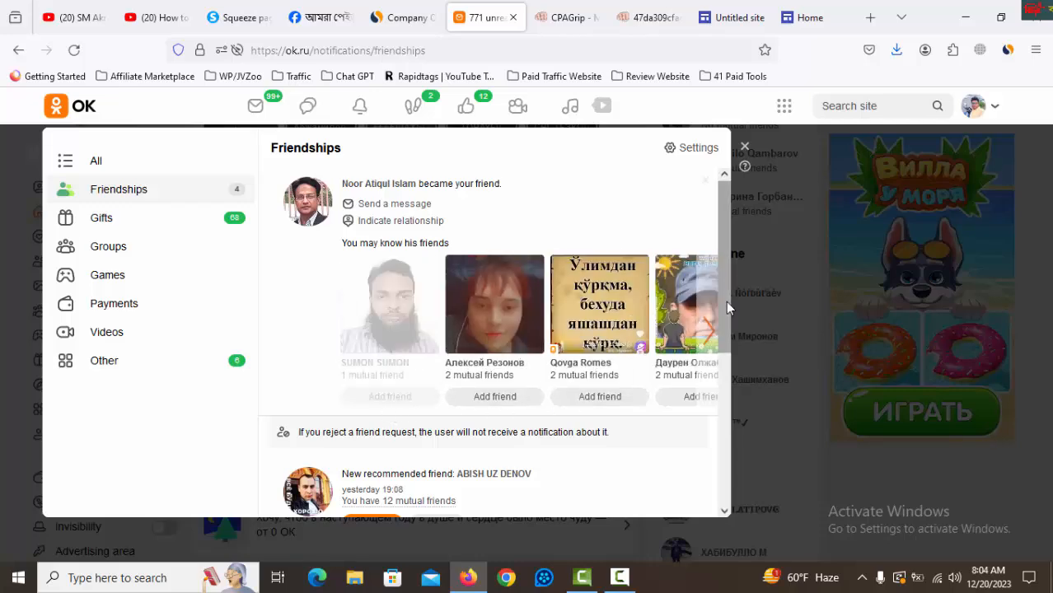
pyautogui.click(743, 149)
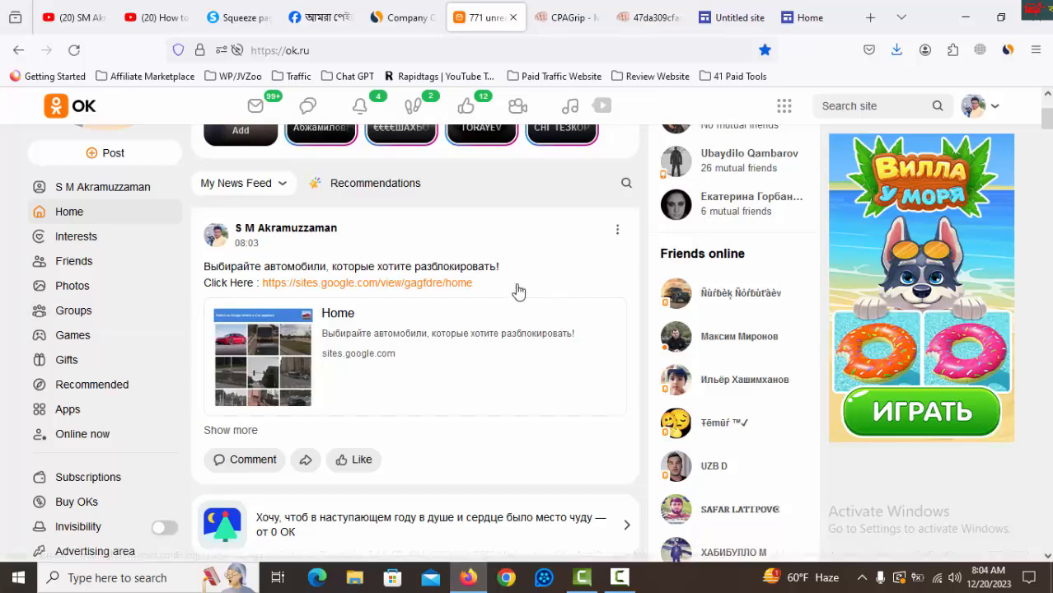
# Browse the recommended groups on the Groups page and open the owned group Digital Marketing - Worldwide.
pyautogui.moveTo(468, 284); pyautogui.dragTo(214, 274)
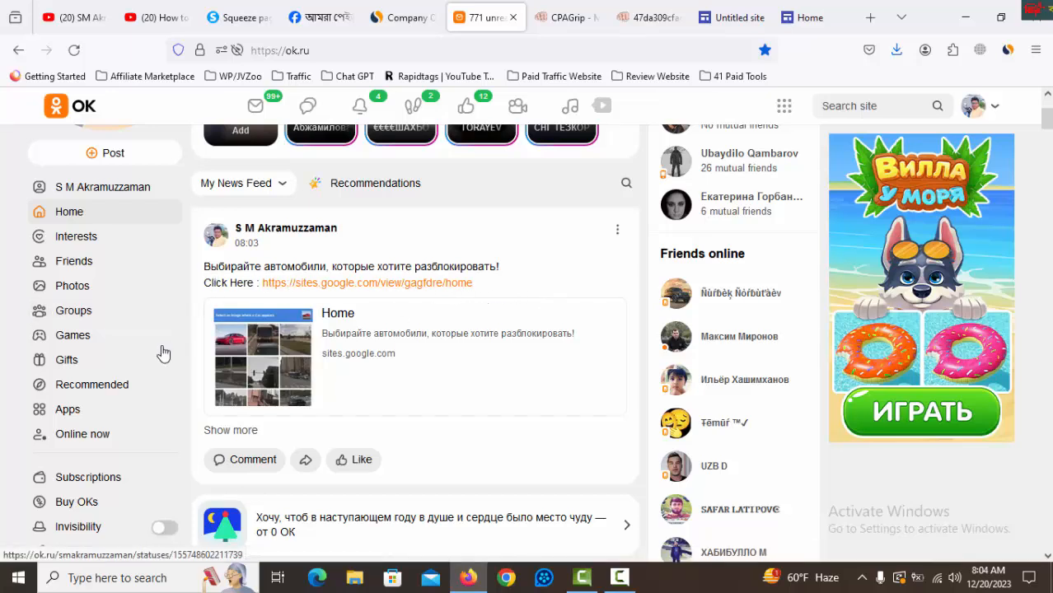
pyautogui.click(74, 312)
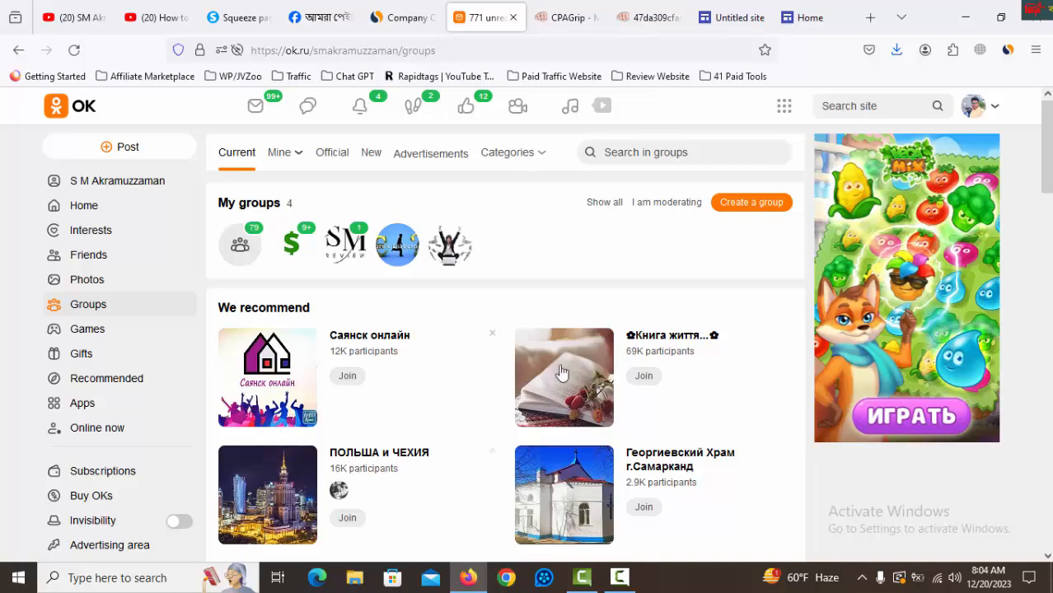
pyautogui.scroll(-5, 526, 352)
pyautogui.scroll(-3, 525, 352)
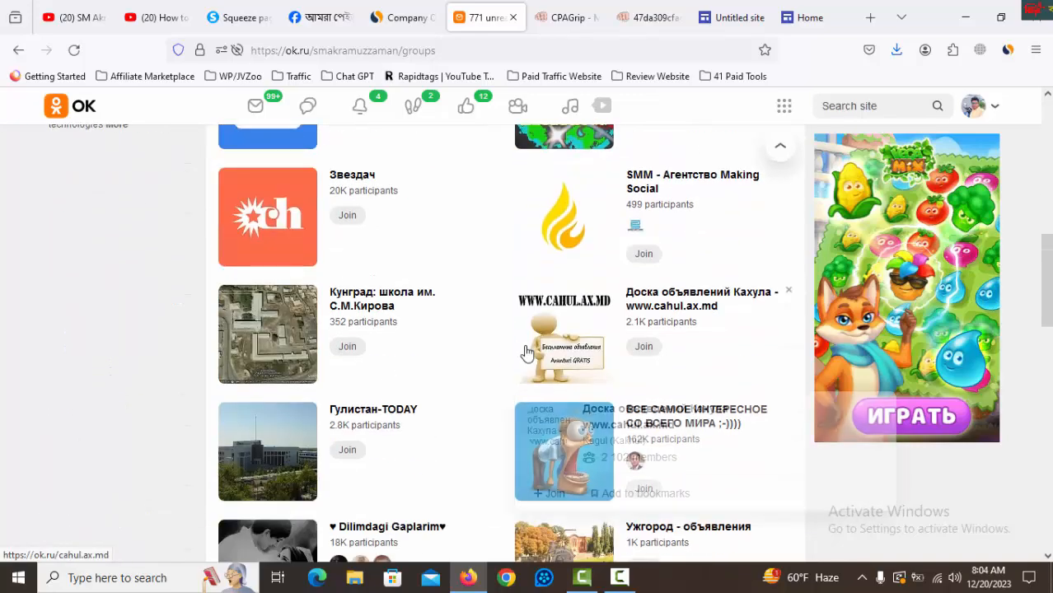
pyautogui.scroll(10, 509, 346)
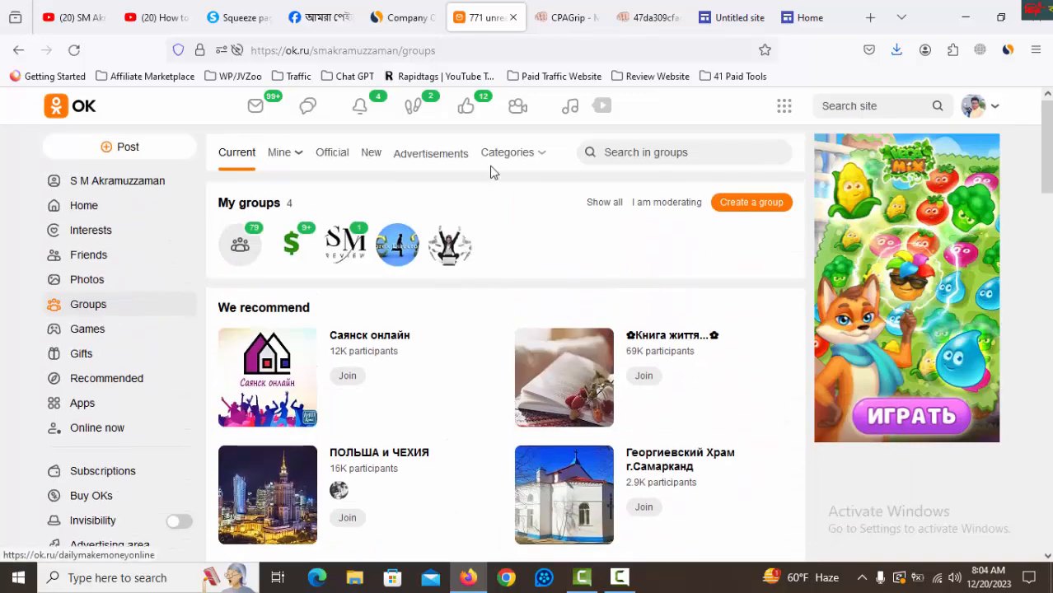
pyautogui.click(294, 243)
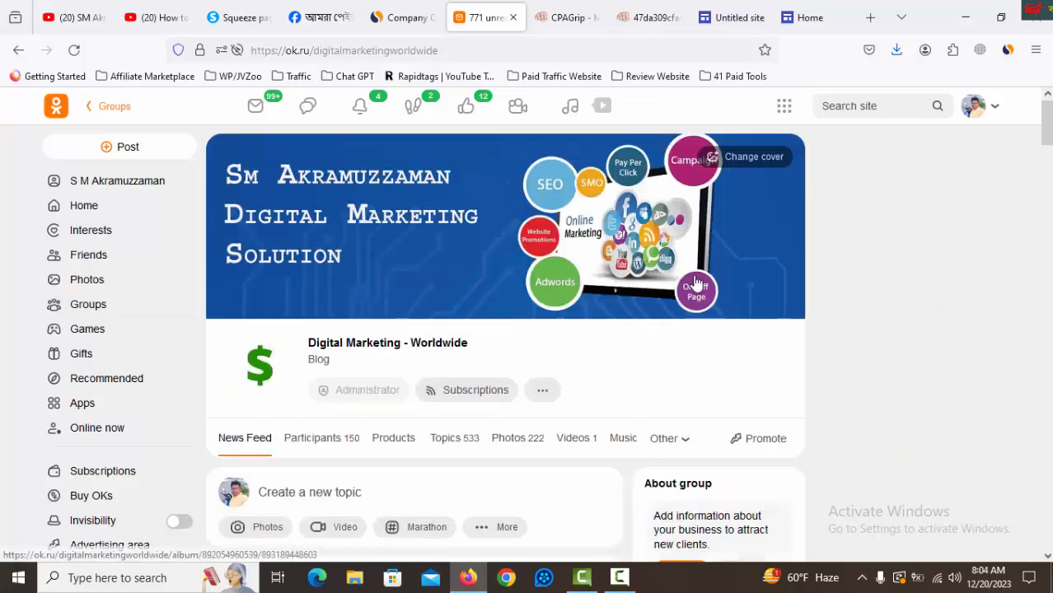
# Examine the Digital Marketing - Worldwide group's page, including its feed and participant section.
pyautogui.scroll(-5, 692, 278)
pyautogui.scroll(-3, 692, 277)
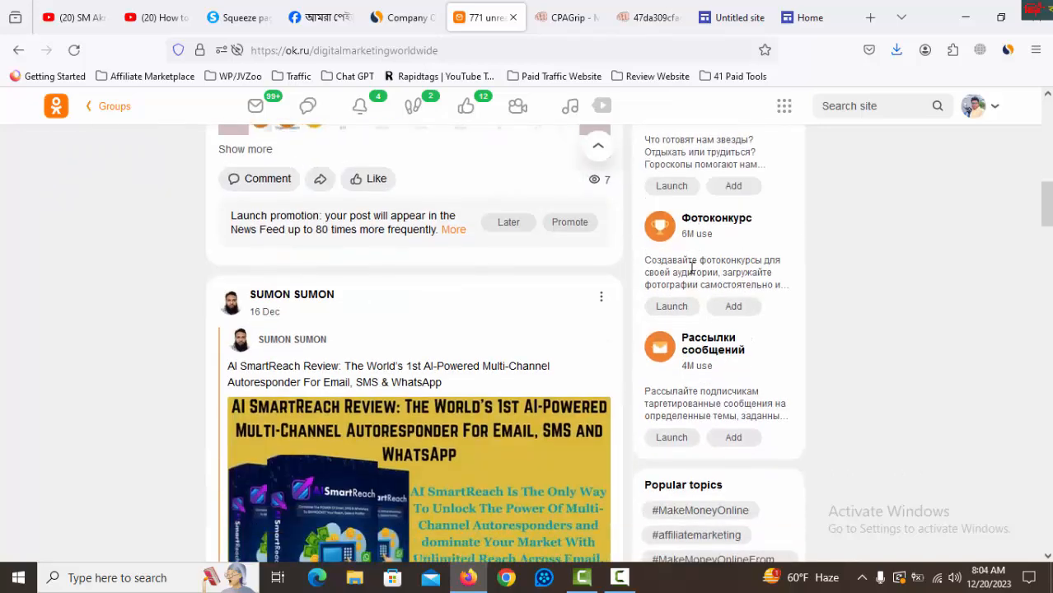
pyautogui.scroll(7, 692, 276)
pyautogui.scroll(2, 691, 272)
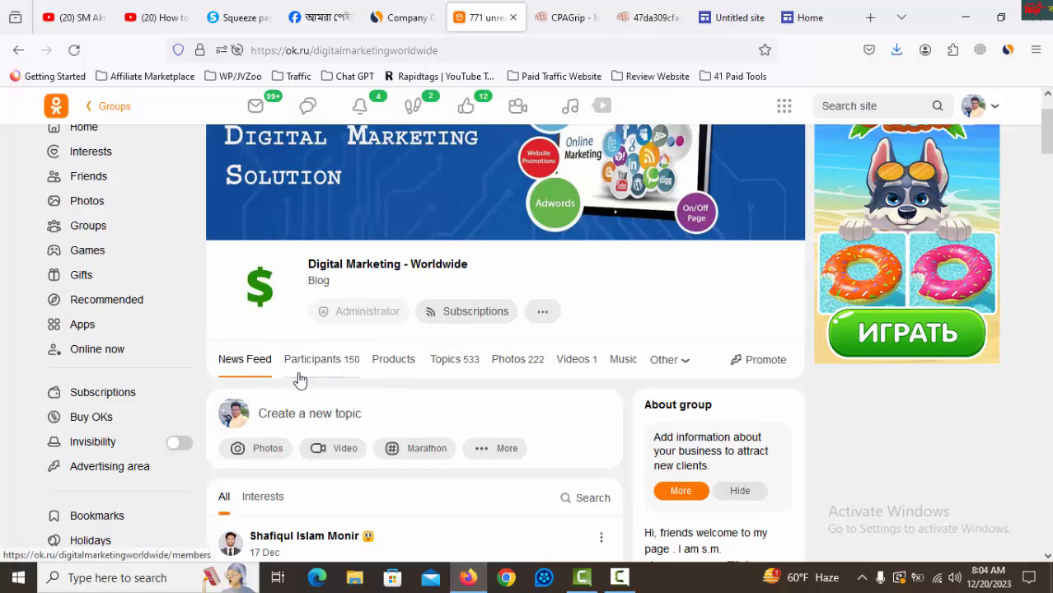
pyautogui.scroll(1, 552, 368)
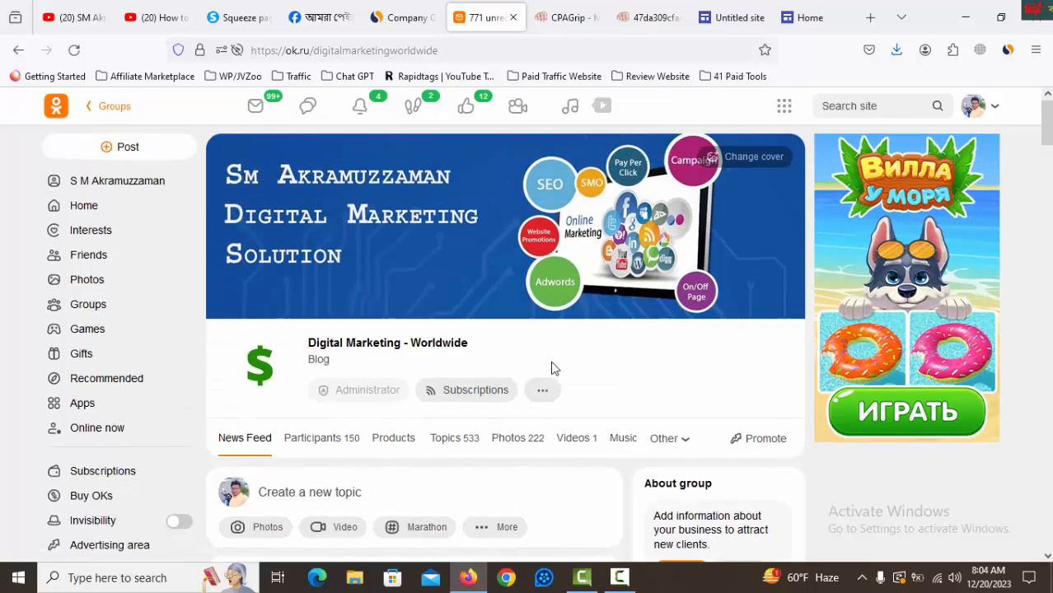
pyautogui.scroll(-6, 562, 378)
pyautogui.scroll(5, 565, 377)
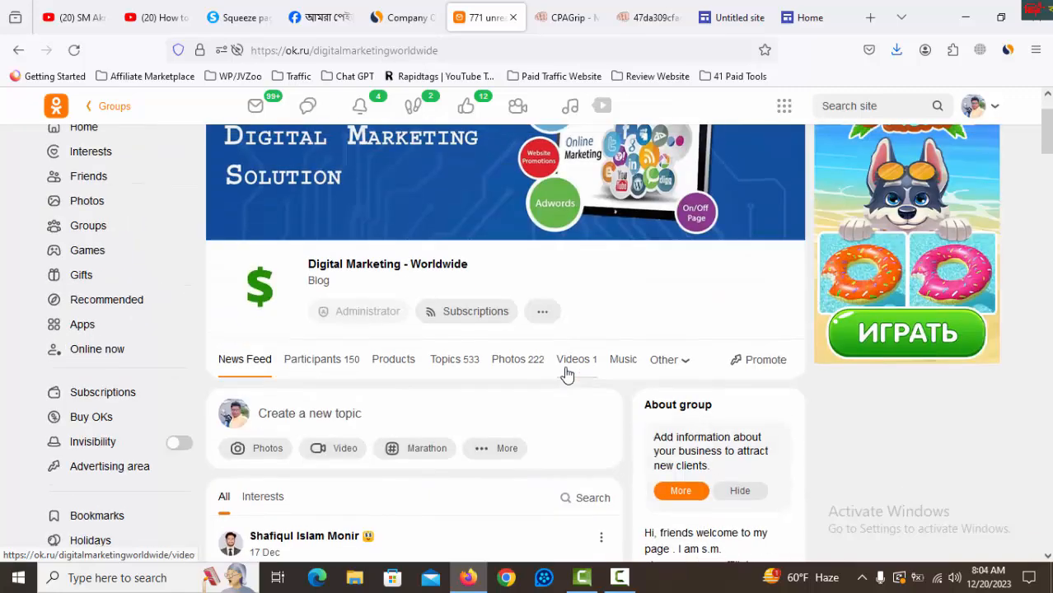
# Start a new topic in the group and paste in the CPAGrip offer title "Выбирайте автомобили, которые хотите разблокировать!".
pyautogui.click(360, 417)
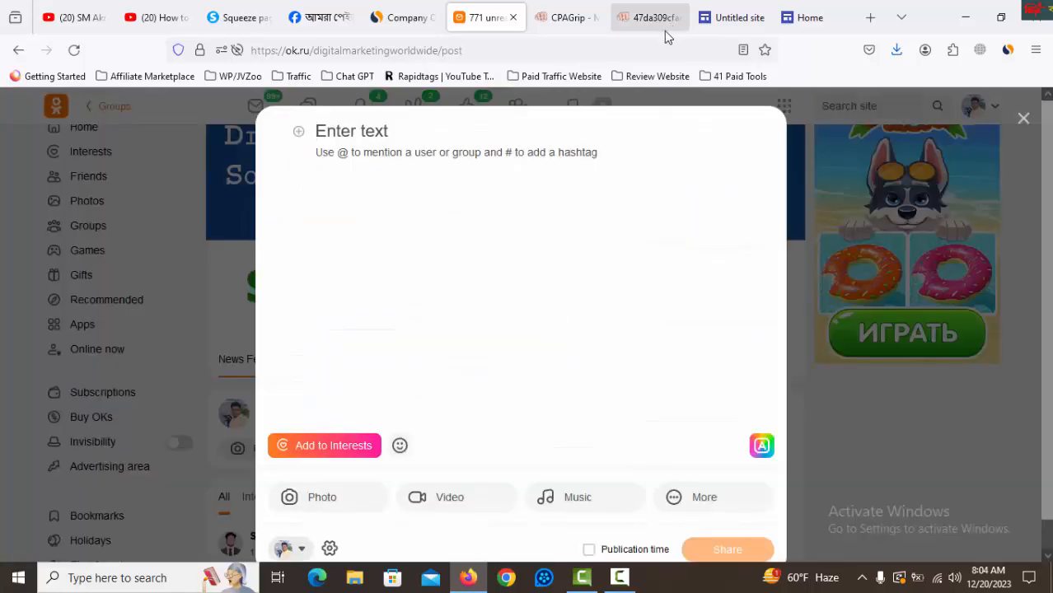
pyautogui.click(784, 26)
pyautogui.click(796, 134)
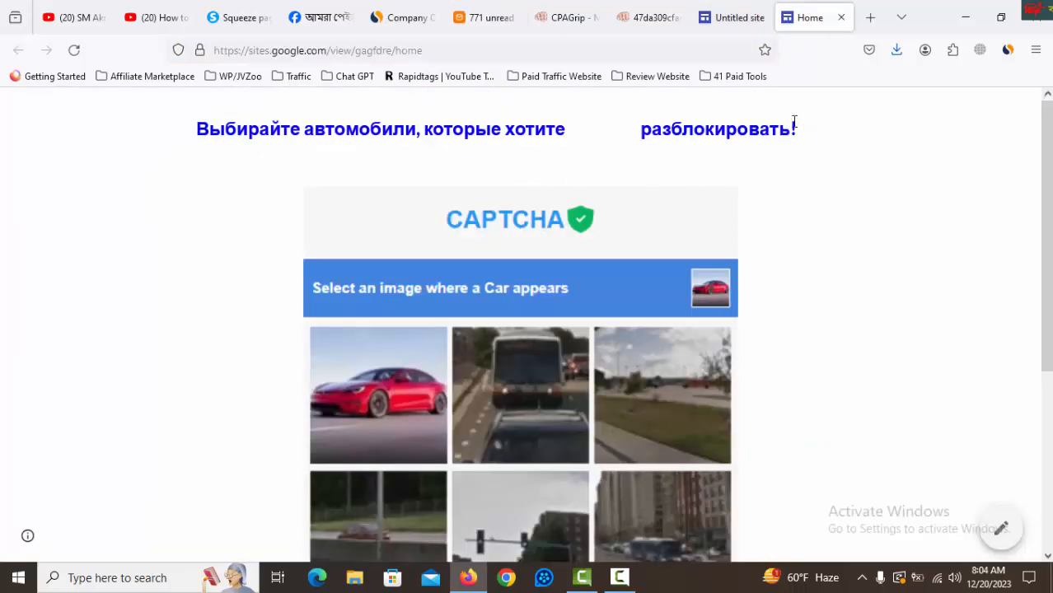
pyautogui.click(644, 23)
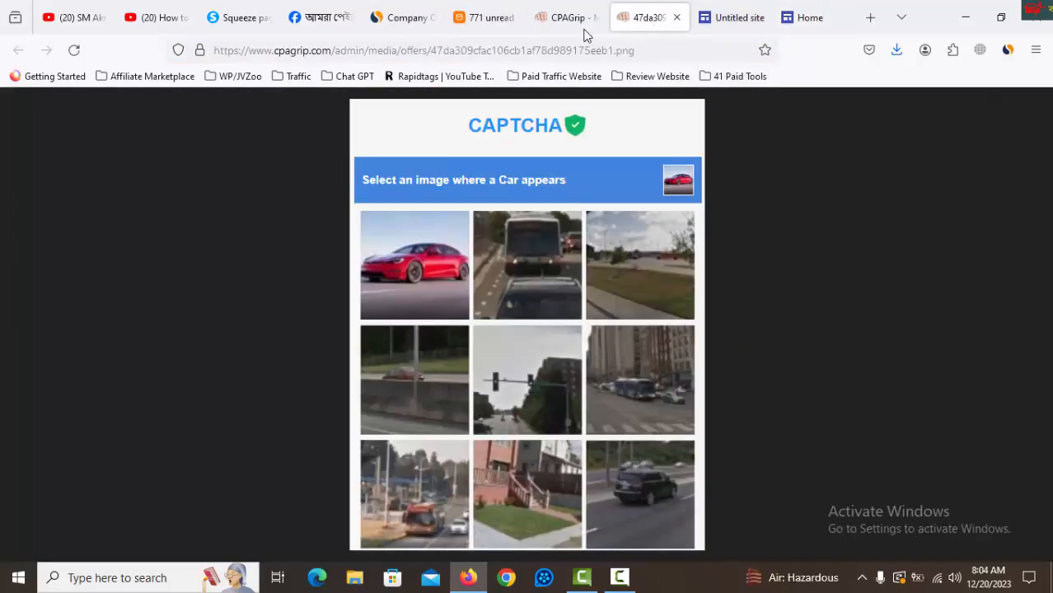
pyautogui.click(583, 25)
pyautogui.rightClick(491, 138)
pyautogui.click(528, 99)
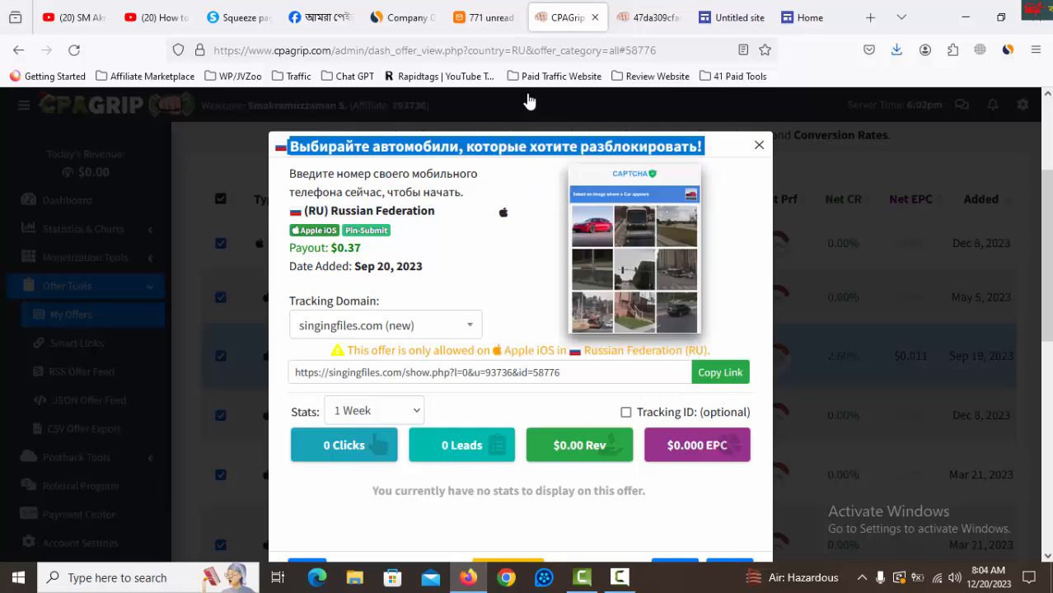
pyautogui.click(482, 22)
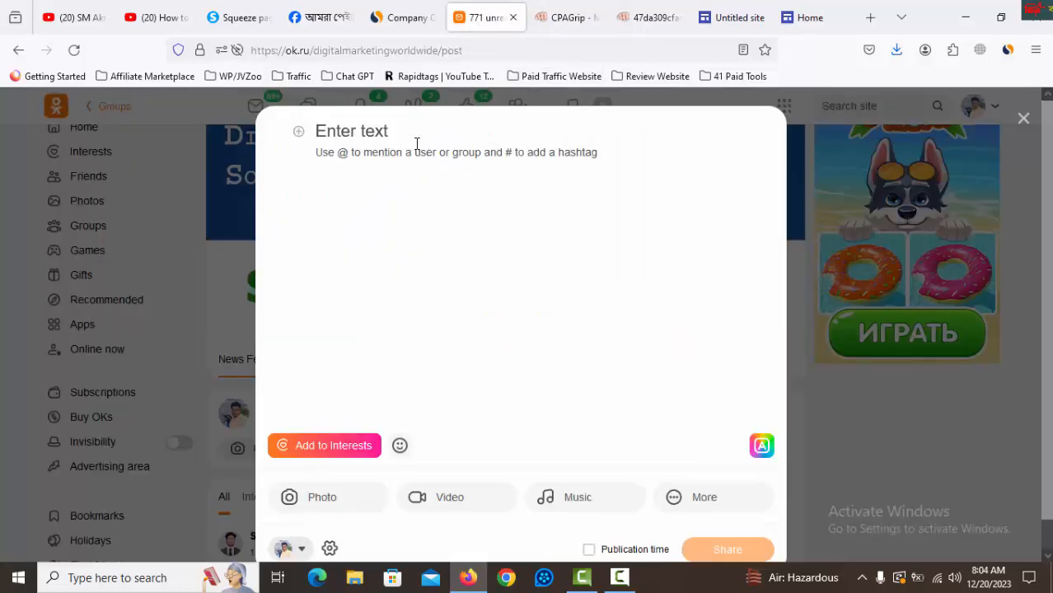
pyautogui.write('Выбирайте автомобили, которые хотите разблокировать!')
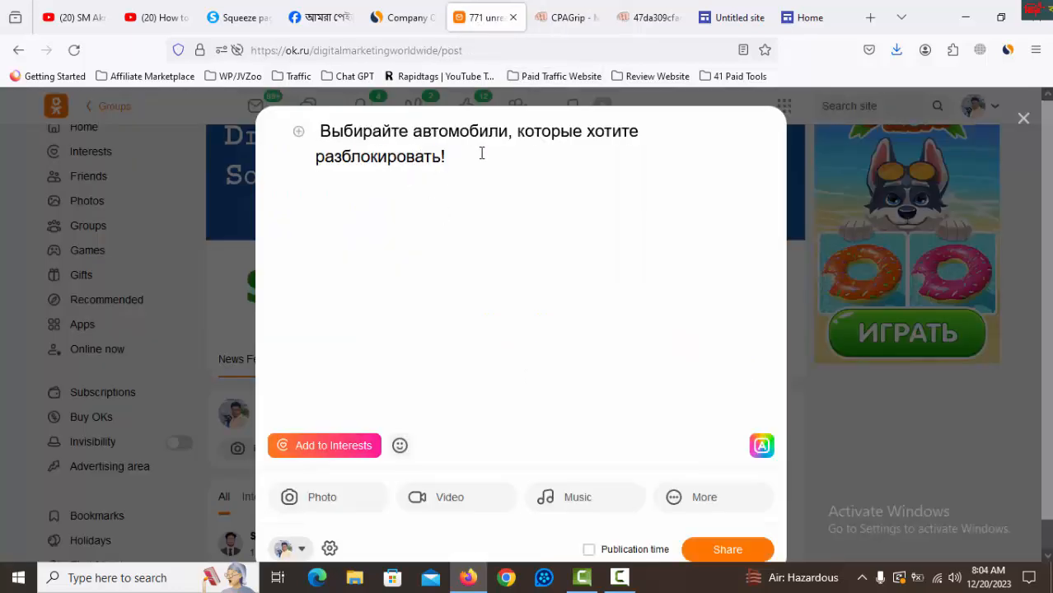
pyautogui.click(803, 17)
pyautogui.click(404, 50)
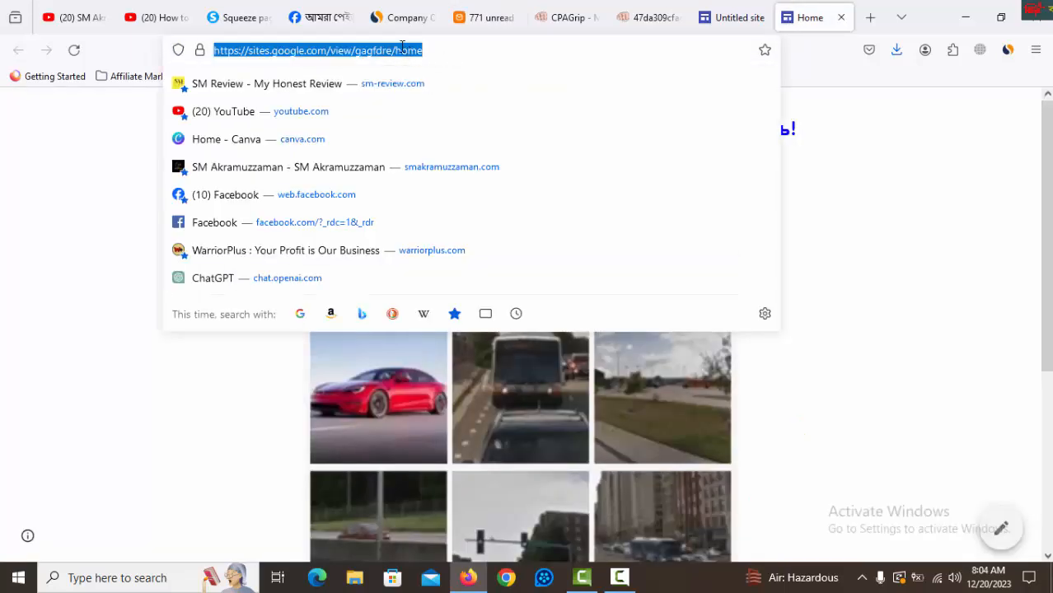
pyautogui.rightClick(404, 50)
pyautogui.click(425, 141)
pyautogui.click(485, 17)
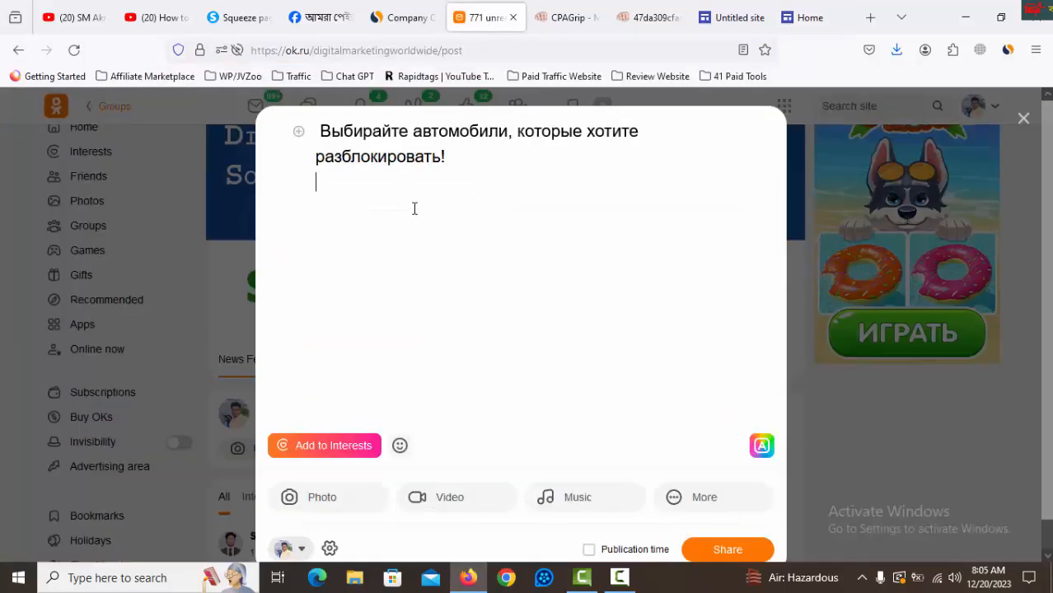
pyautogui.hotkey('ctrl', 'v')
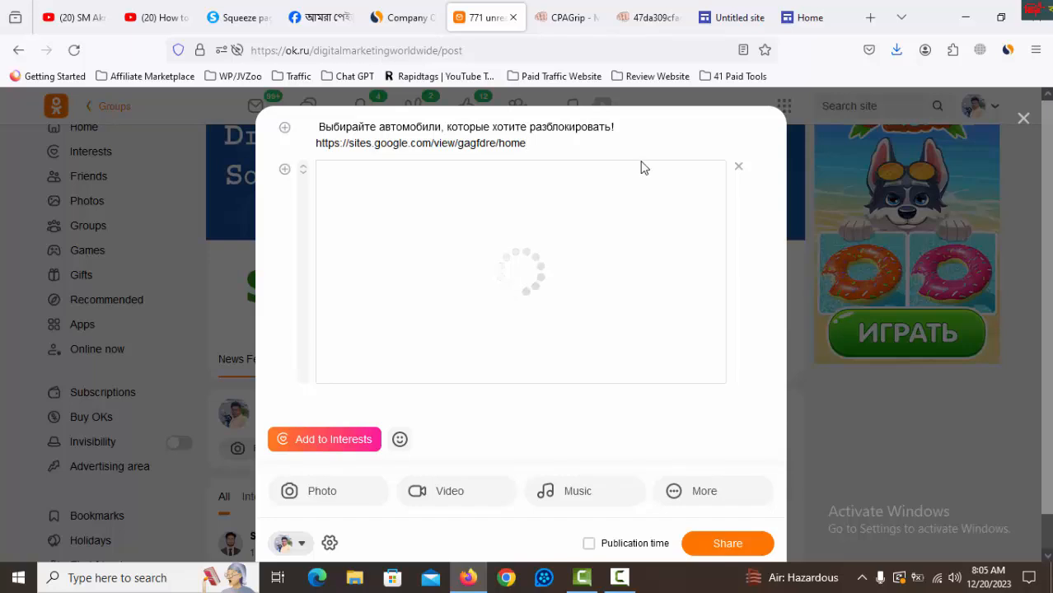
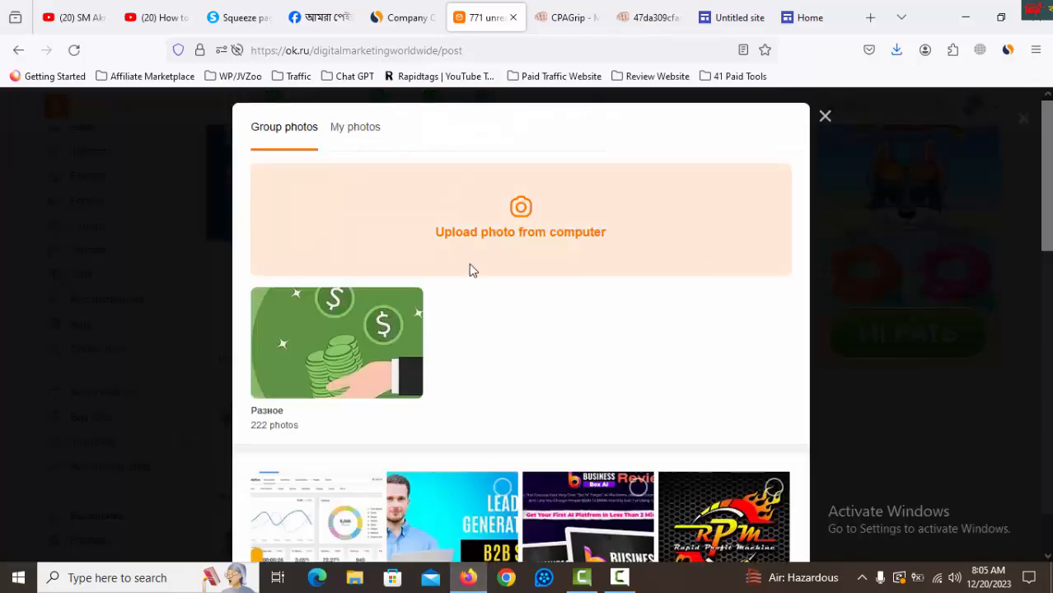
# Attach the captcha image 47da309cfac106cb1af78d989175eeb1 from the Downloads folder to the topic, publish it and check it in the group's feed.
pyautogui.click(451, 247)
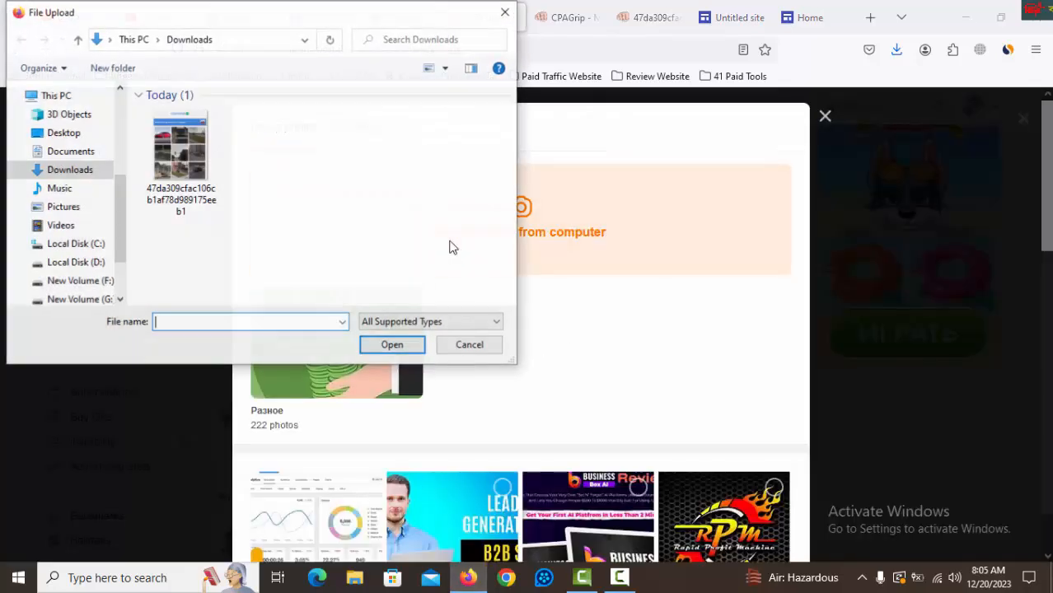
pyautogui.click(180, 149)
pyautogui.click(387, 344)
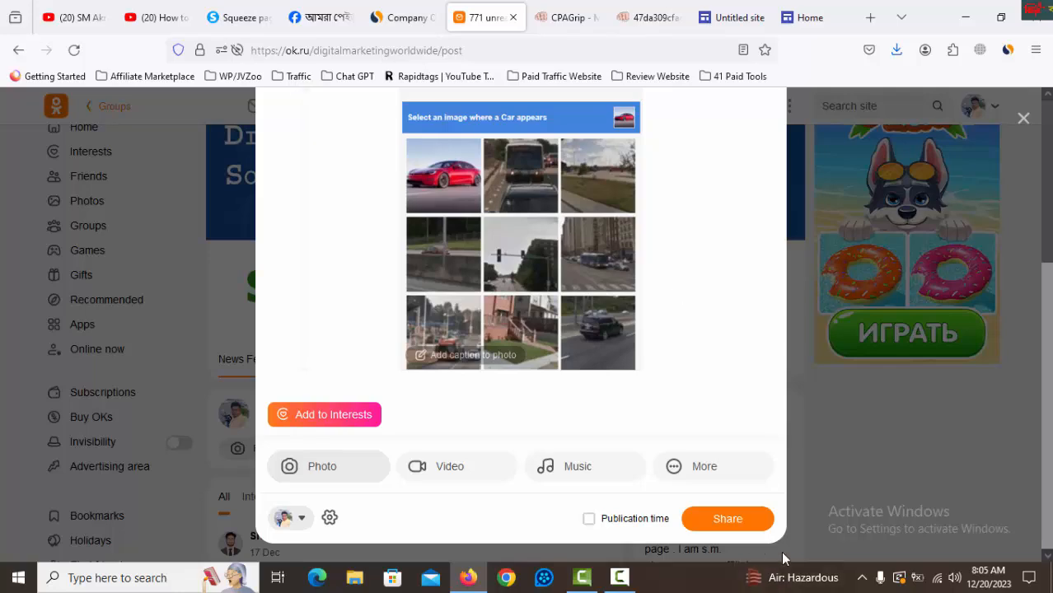
pyautogui.click(751, 524)
pyautogui.scroll(-5, 687, 298)
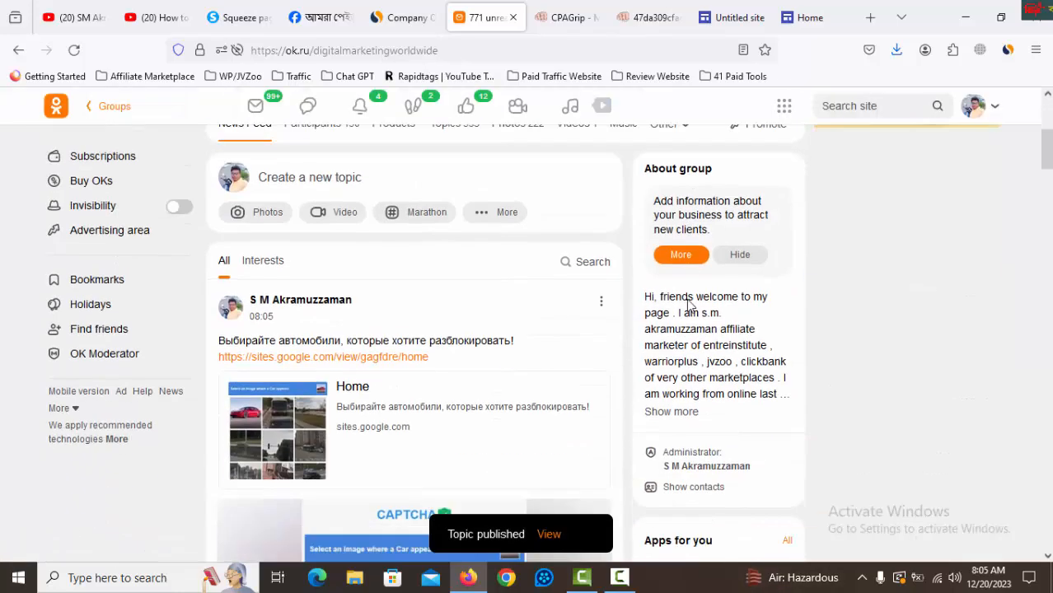
pyautogui.scroll(5, 563, 373)
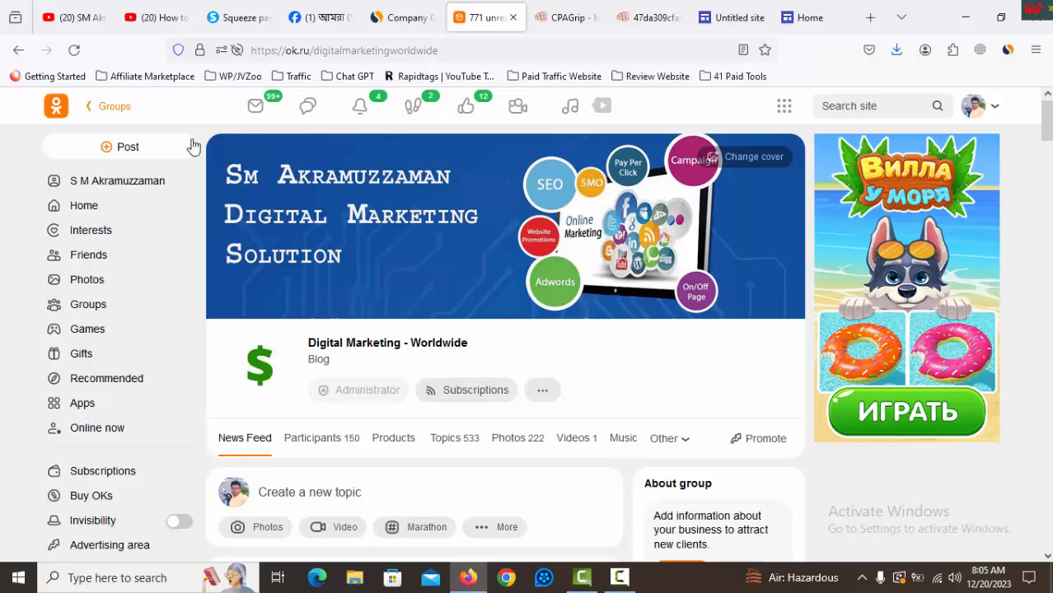
# Switch to the YouTube channel page, and examine the WarriorPlus tutorial video's description, highlighting the line with the paid course link.
pyautogui.click(74, 17)
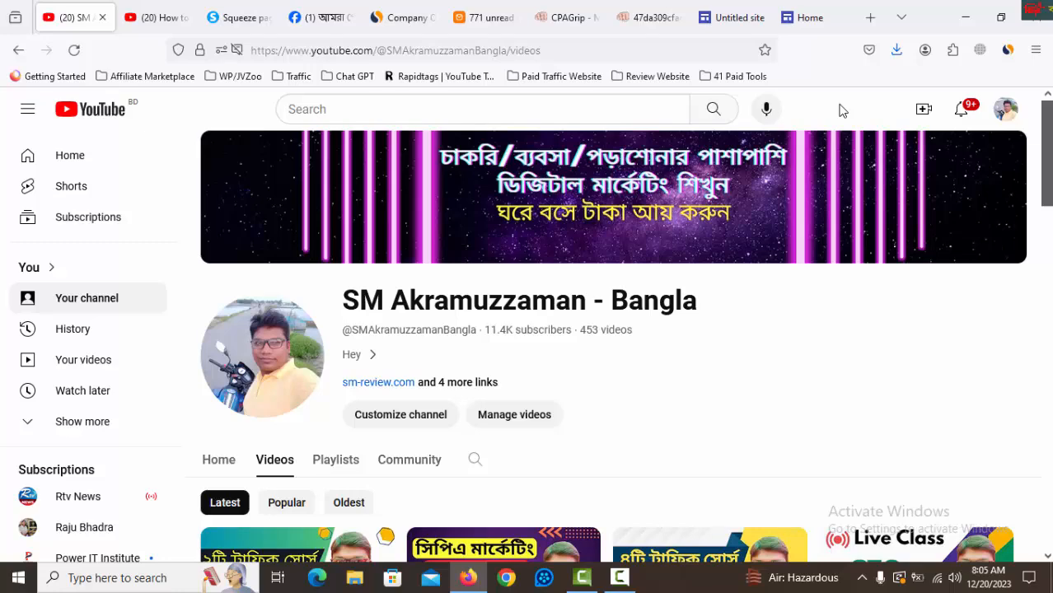
pyautogui.click(164, 23)
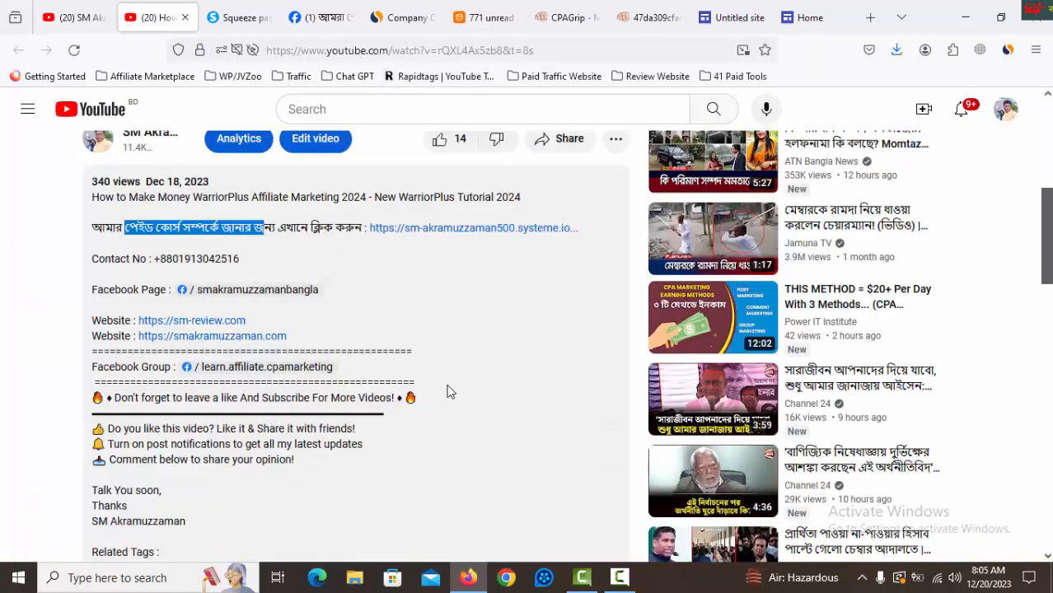
pyautogui.click(576, 327)
pyautogui.scroll(2, 424, 288)
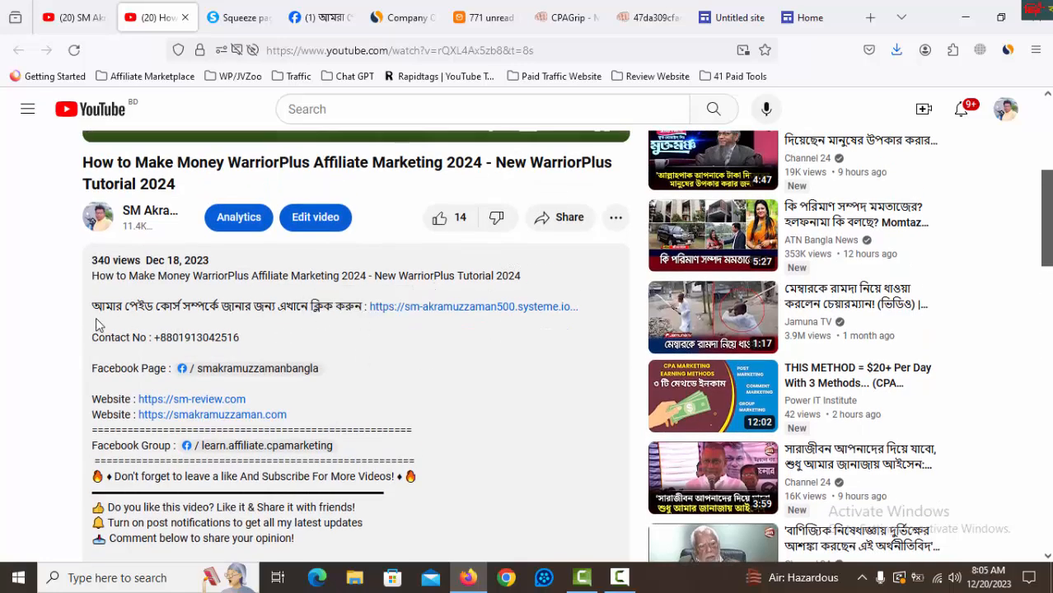
pyautogui.moveTo(102, 310); pyautogui.dragTo(424, 314)
pyautogui.click(423, 314)
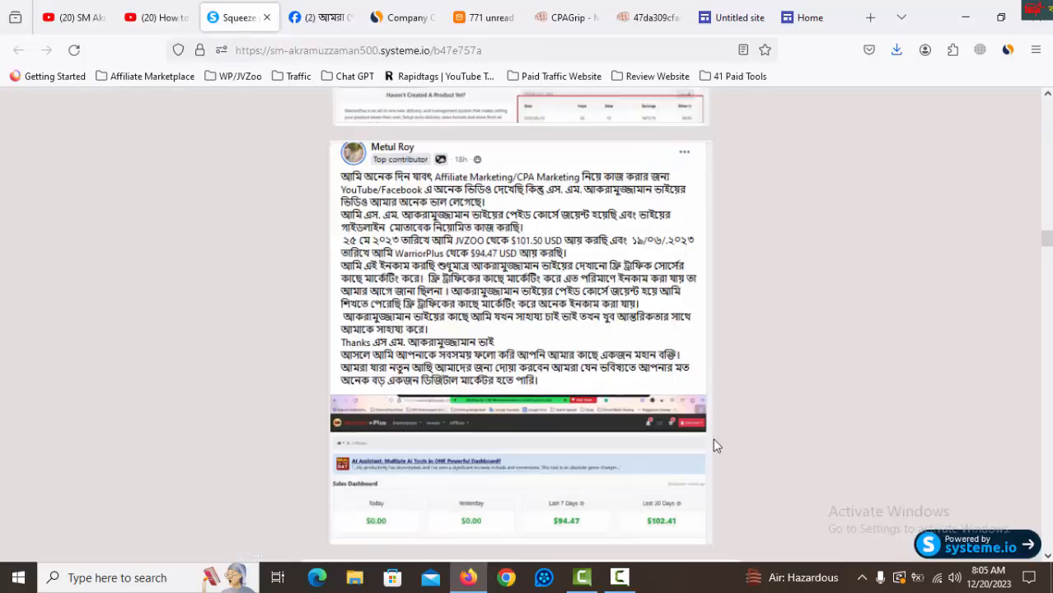
# Look through the Free Digital Marketing Boss course page up to its heading, and return to the YouTube channel's videos page.
pyautogui.scroll(20, 710, 447)
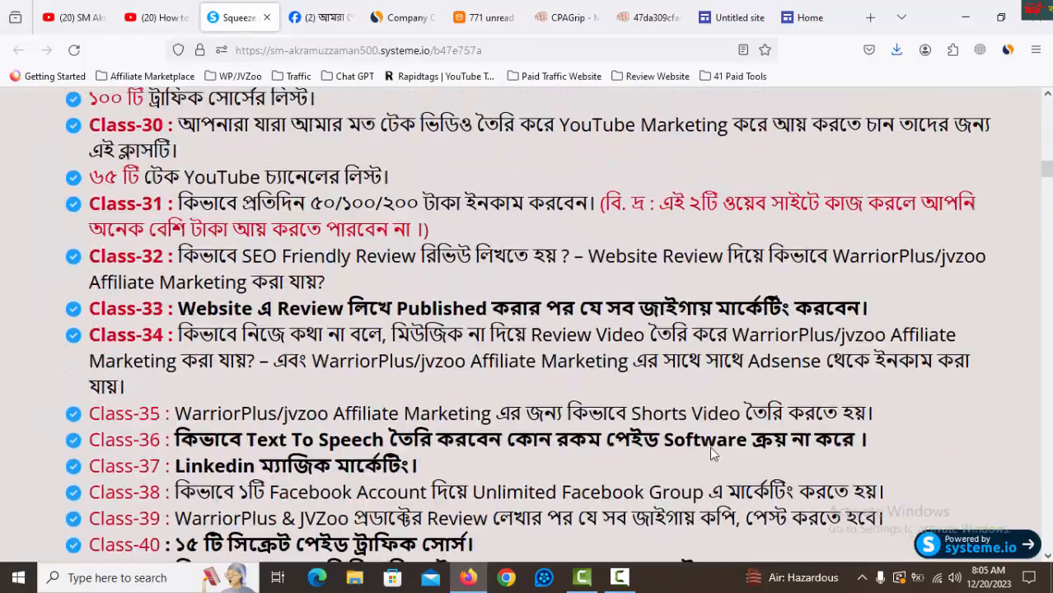
pyautogui.scroll(15, 709, 447)
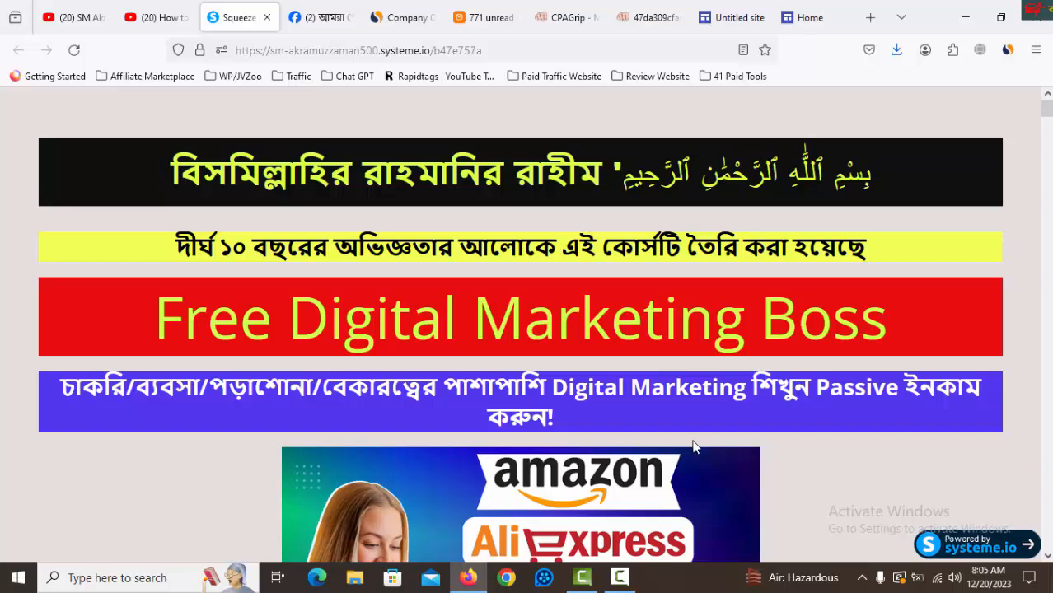
pyautogui.click(71, 15)
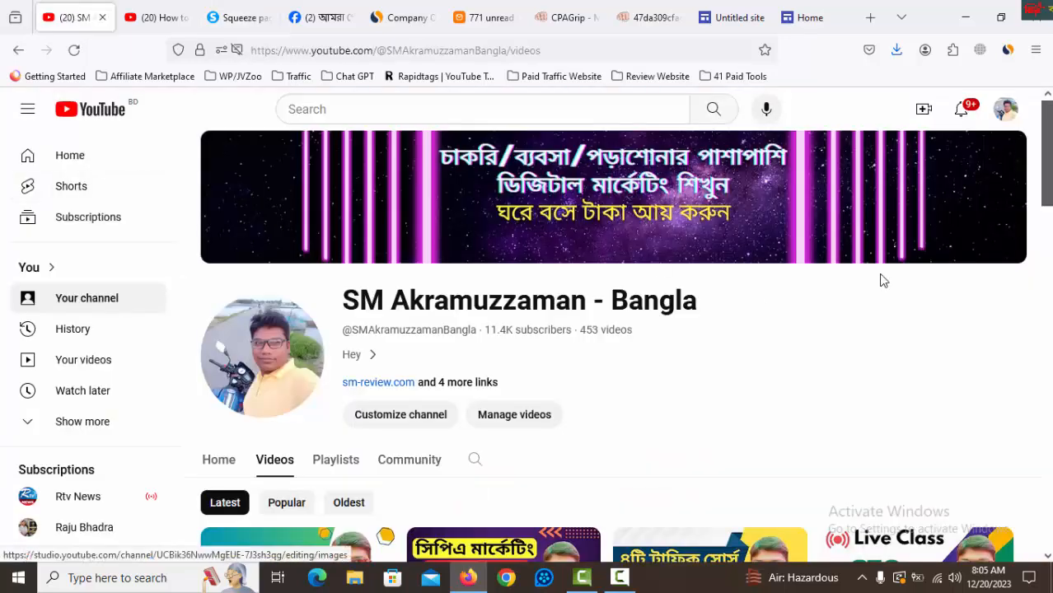